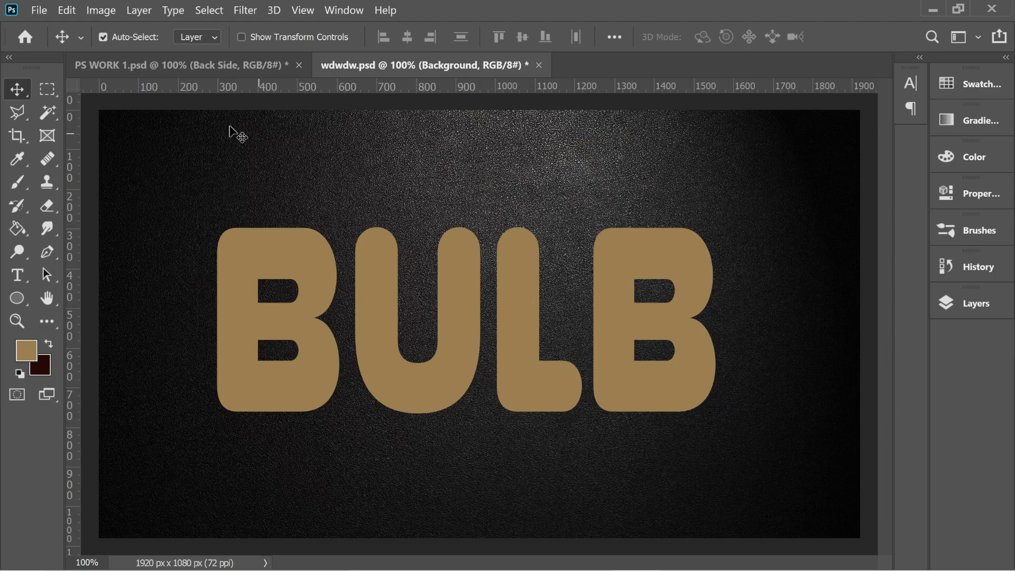
- Append the Contours set to the current contour presets in the Preset Manager and close it
{"action": "left_click", "coordinate": [67, 10]}
{"action": "mouse_move", "coordinate": [124, 527]}
{"action": "left_click", "coordinate": [372, 492]}
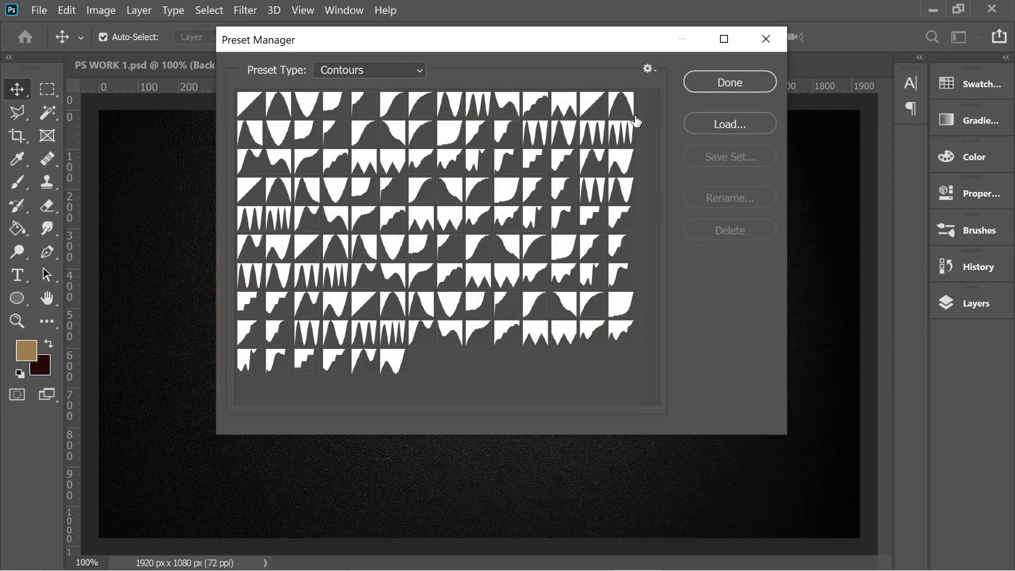
{"action": "left_click", "coordinate": [649, 72]}
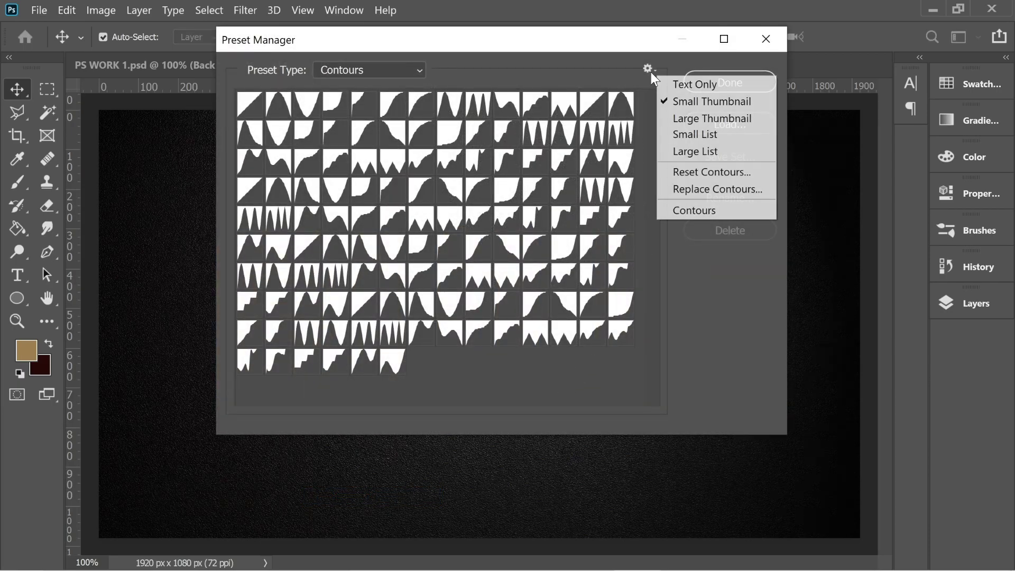
{"action": "left_click", "coordinate": [704, 209]}
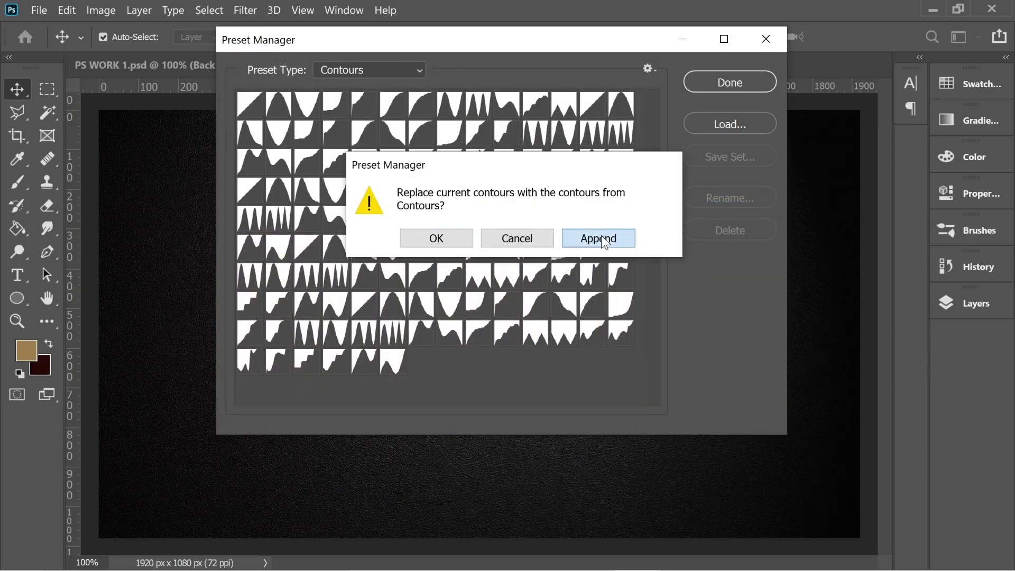
{"action": "left_click", "coordinate": [599, 236]}
{"action": "scroll", "coordinate": [458, 405], "scroll_direction": "down", "scroll_amount": 1}
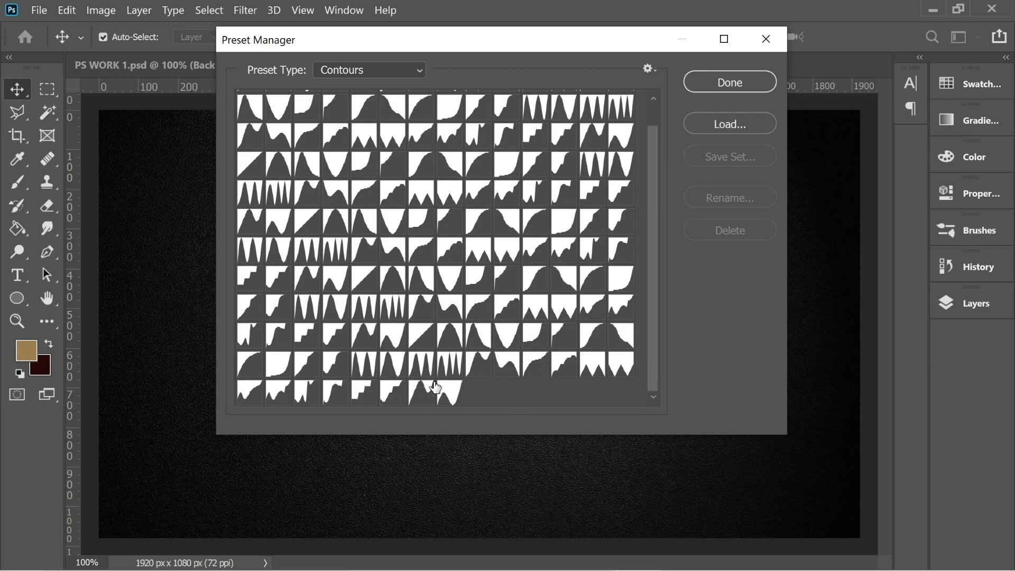
{"action": "left_click", "coordinate": [719, 83]}
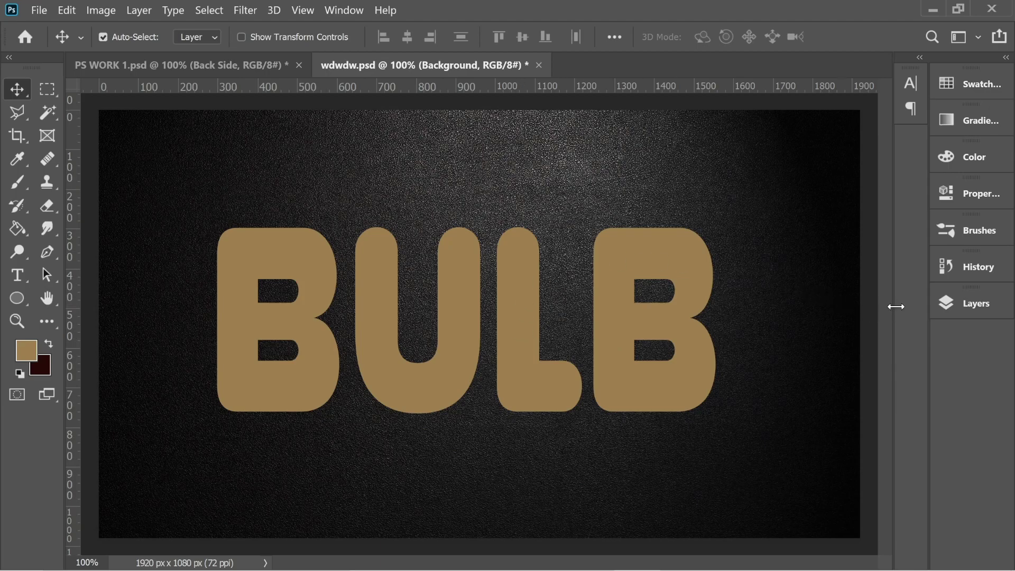
- Set the BULB Text layer's fill to 0% and duplicate the layer
{"action": "left_click", "coordinate": [958, 305]}
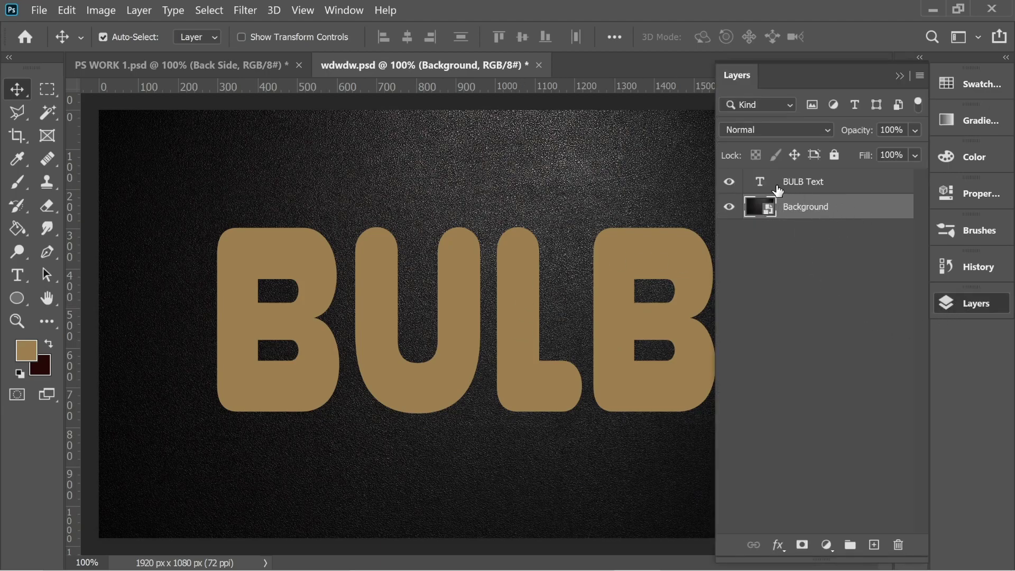
{"action": "double_click", "coordinate": [502, 299]}
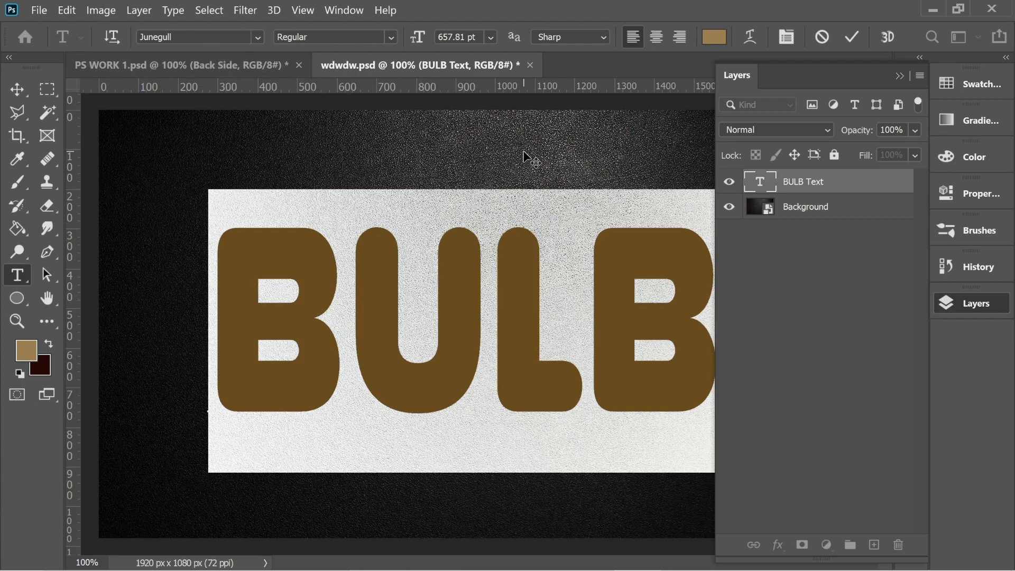
{"action": "left_click", "coordinate": [48, 88]}
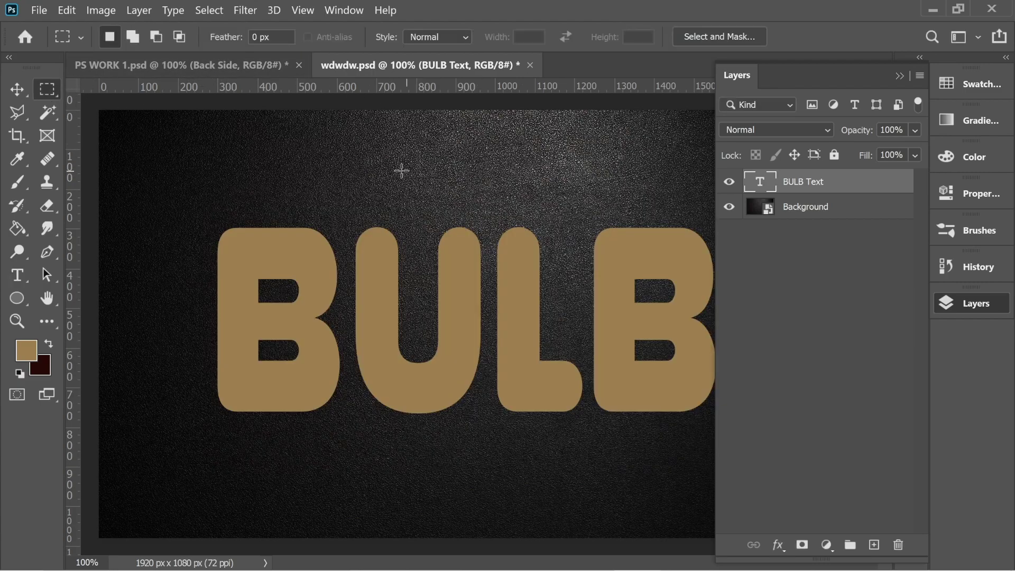
{"action": "left_click", "coordinate": [17, 90]}
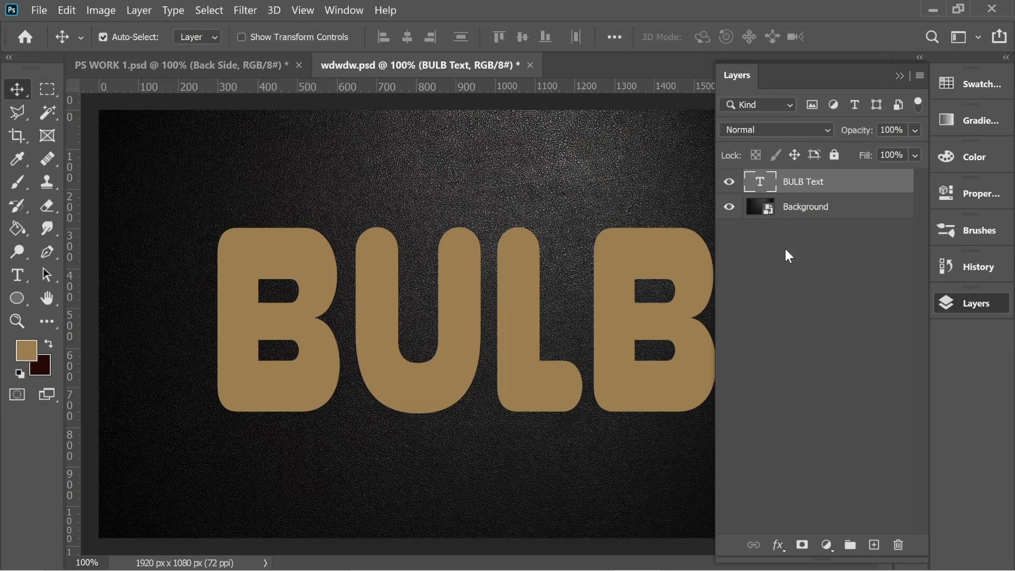
{"action": "left_click", "coordinate": [915, 157]}
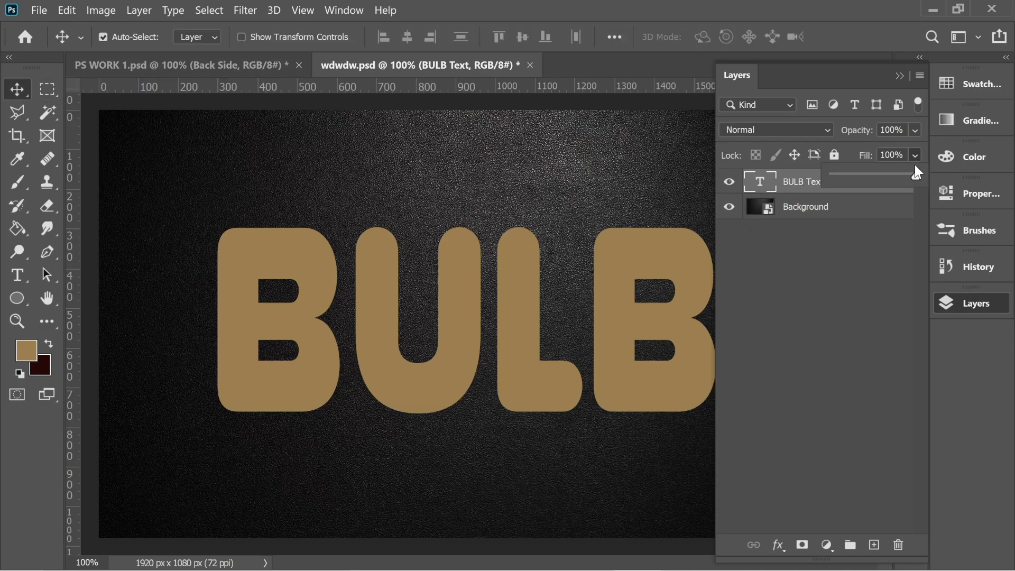
{"action": "left_click_drag", "start_coordinate": [915, 176], "coordinate": [787, 169]}
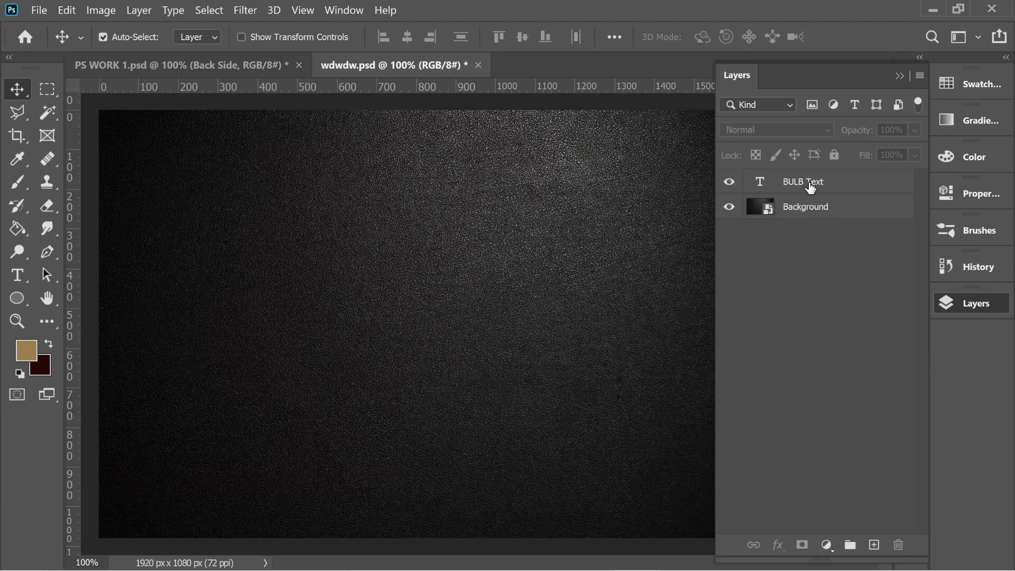
{"action": "key", "text": "ctrl+j"}
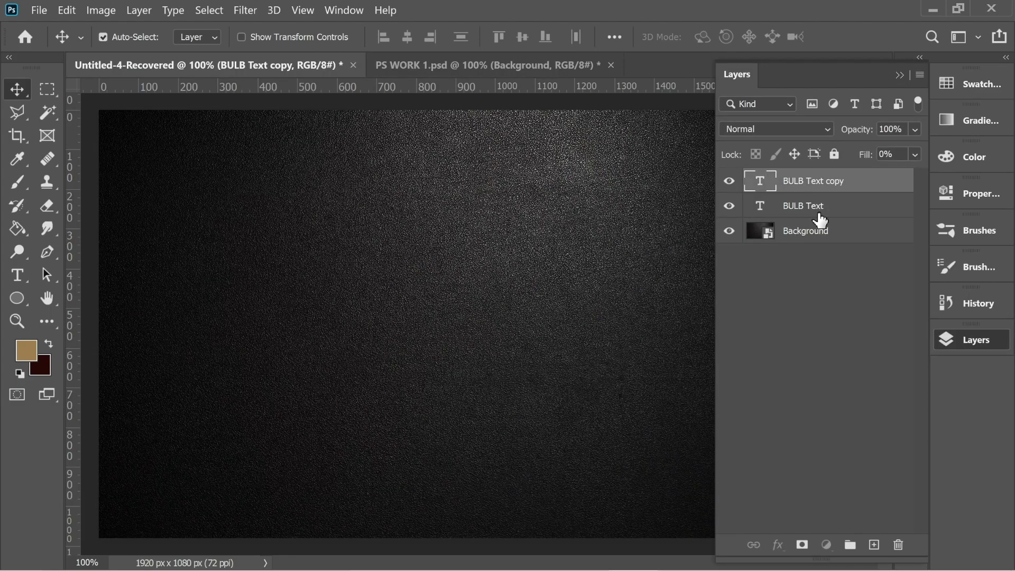
- Add a new layer directly above the Background layer and name it Backside
{"action": "left_click", "coordinate": [816, 238]}
{"action": "left_click", "coordinate": [873, 544]}
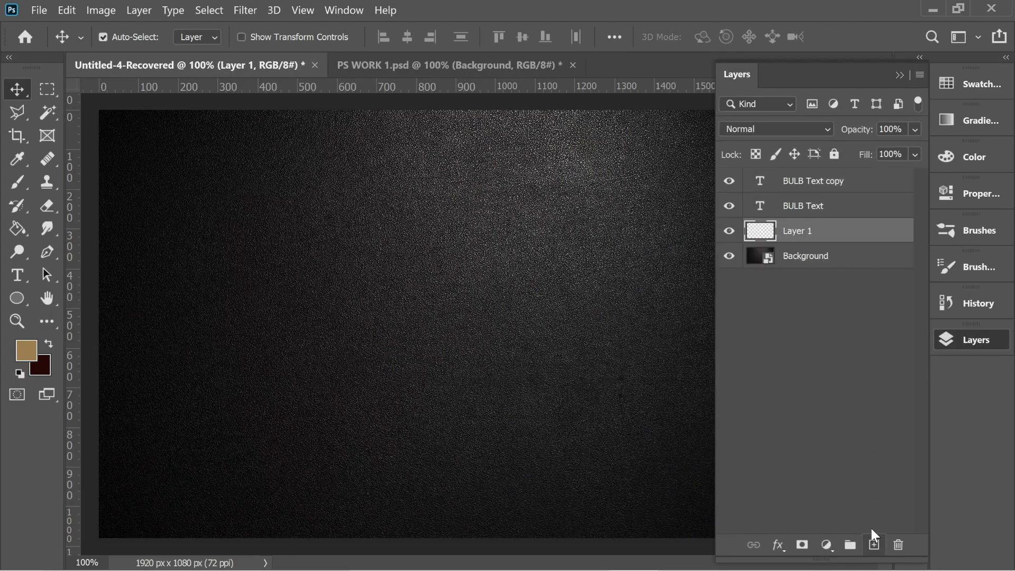
{"action": "double_click", "coordinate": [801, 232]}
{"action": "type", "text": "~B"}
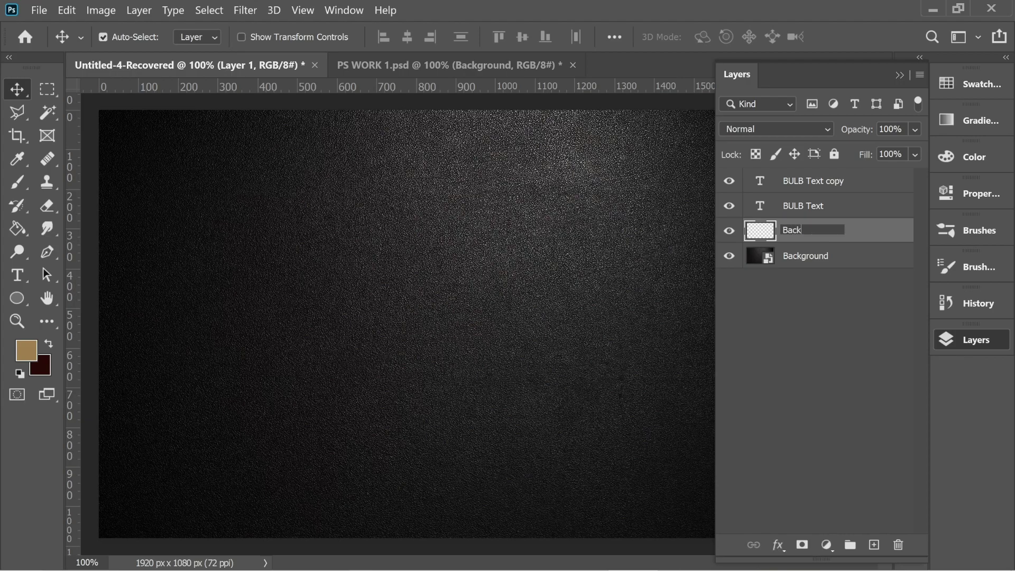
{"action": "left_click", "coordinate": [760, 311]}
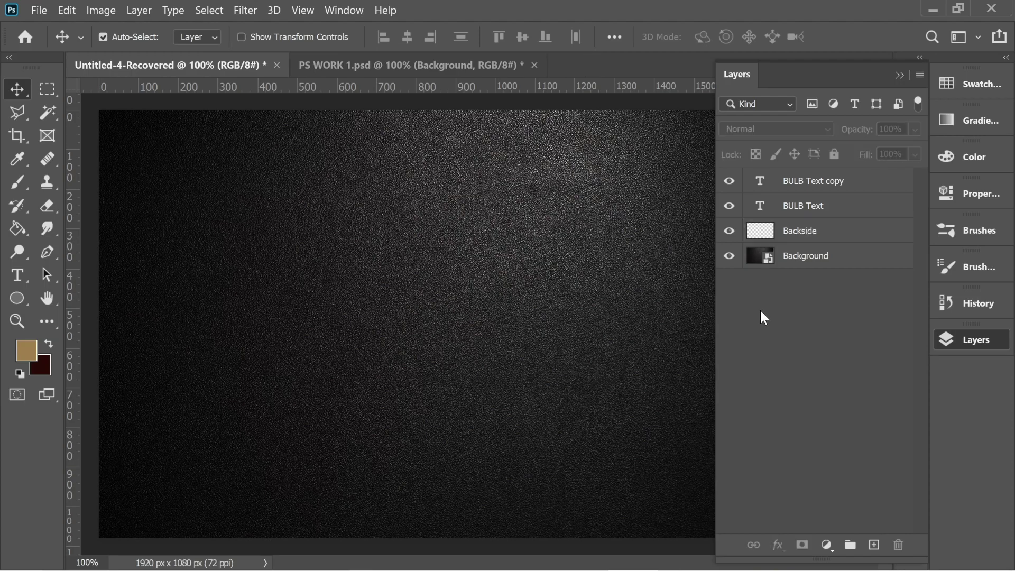
- Load the BULB Text outline as a selection, make Backside the active layer, and expand the selection by 5 pixels
{"action": "left_click_drag", "start_coordinate": [761, 231], "coordinate": [761, 212]}
{"action": "left_click", "coordinate": [761, 211], "text": "ctrl"}
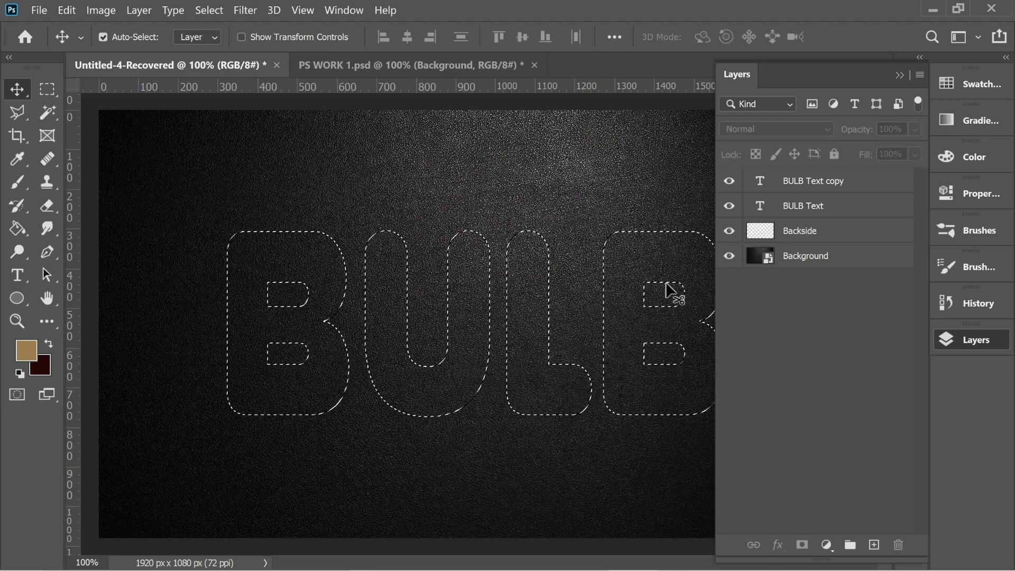
{"action": "left_click", "coordinate": [800, 233]}
{"action": "left_click", "coordinate": [209, 10]}
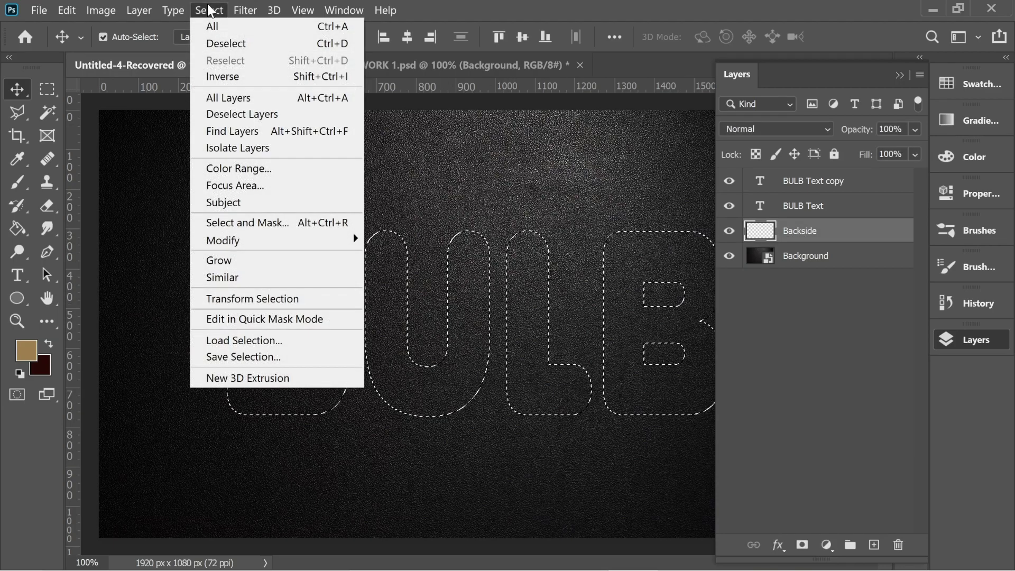
{"action": "mouse_move", "coordinate": [233, 240]}
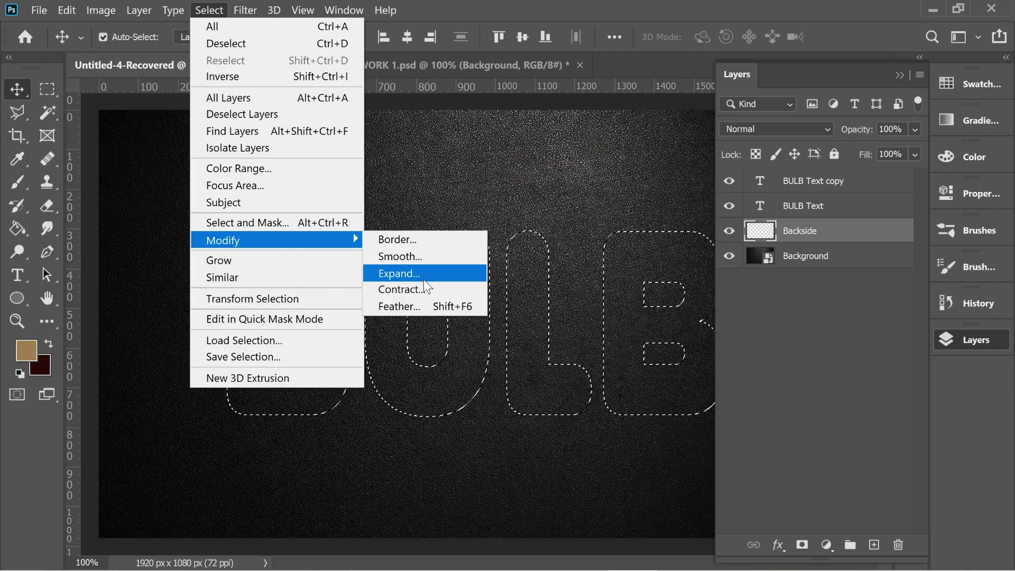
{"action": "left_click", "coordinate": [425, 275]}
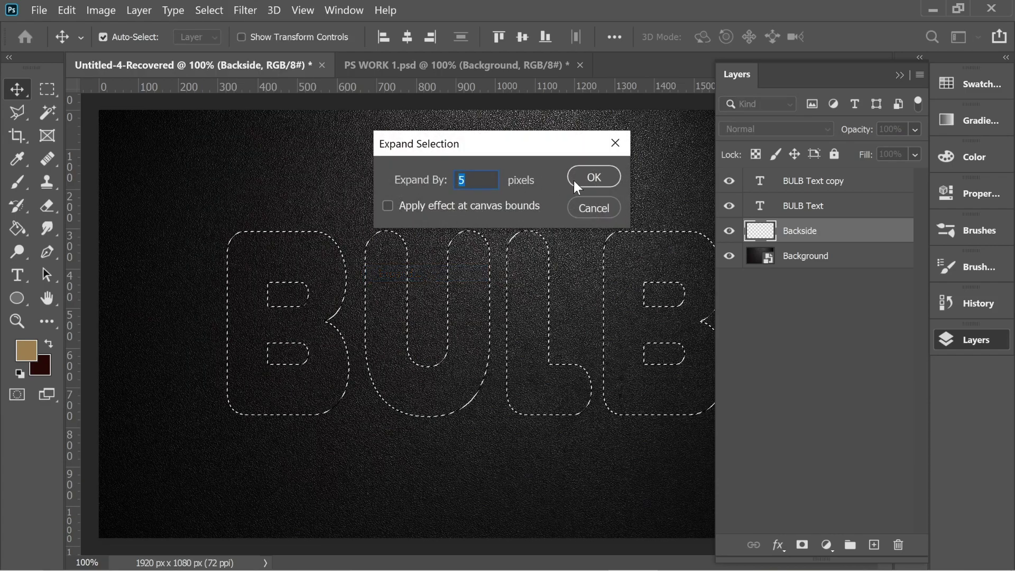
{"action": "left_click", "coordinate": [589, 177]}
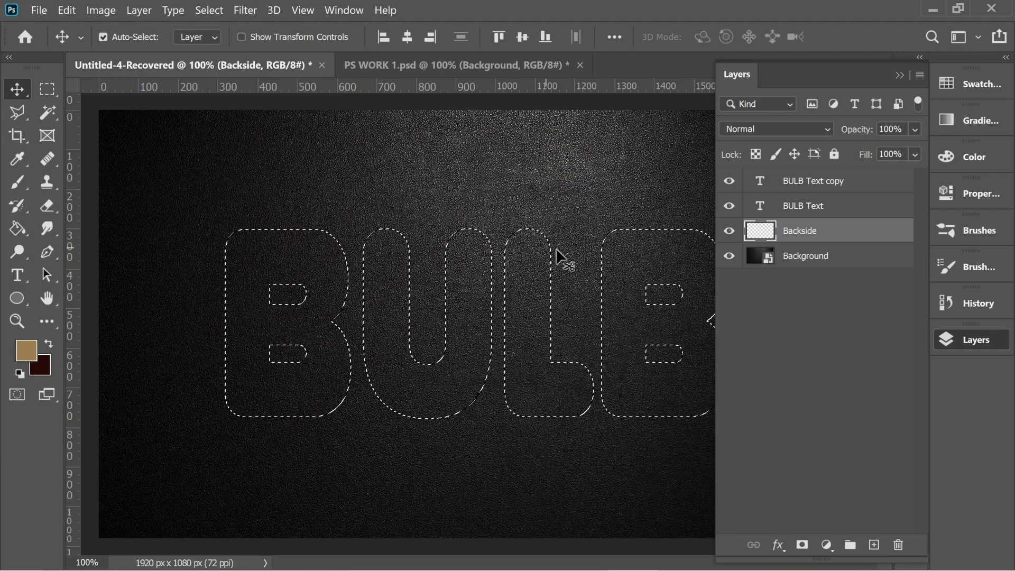
- Fill the expanded lettering selection on the Backside layer with foreground colour 9c7f50 using the Paint Bucket, and deselect
{"action": "left_click", "coordinate": [23, 346]}
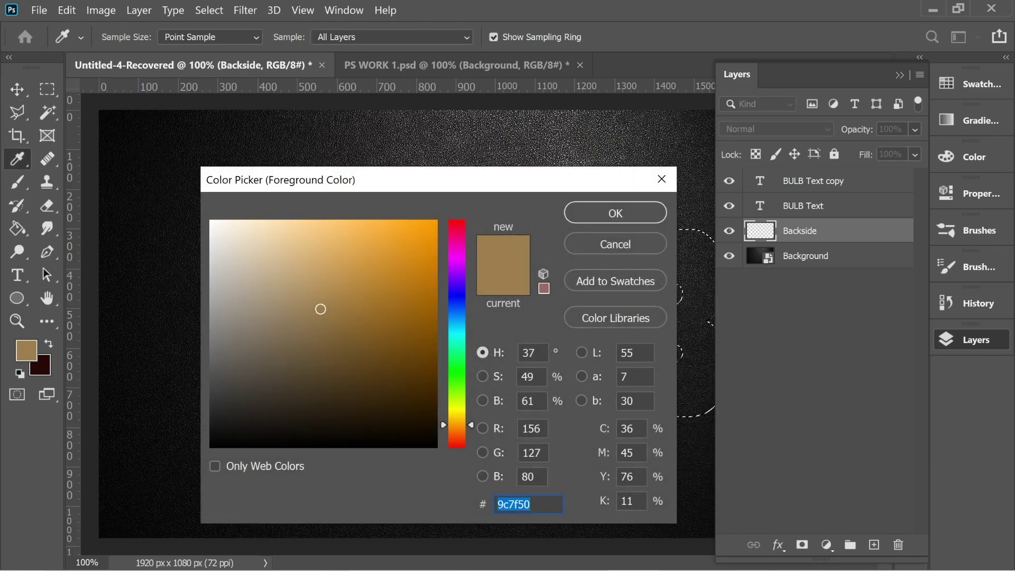
{"action": "left_click", "coordinate": [600, 214]}
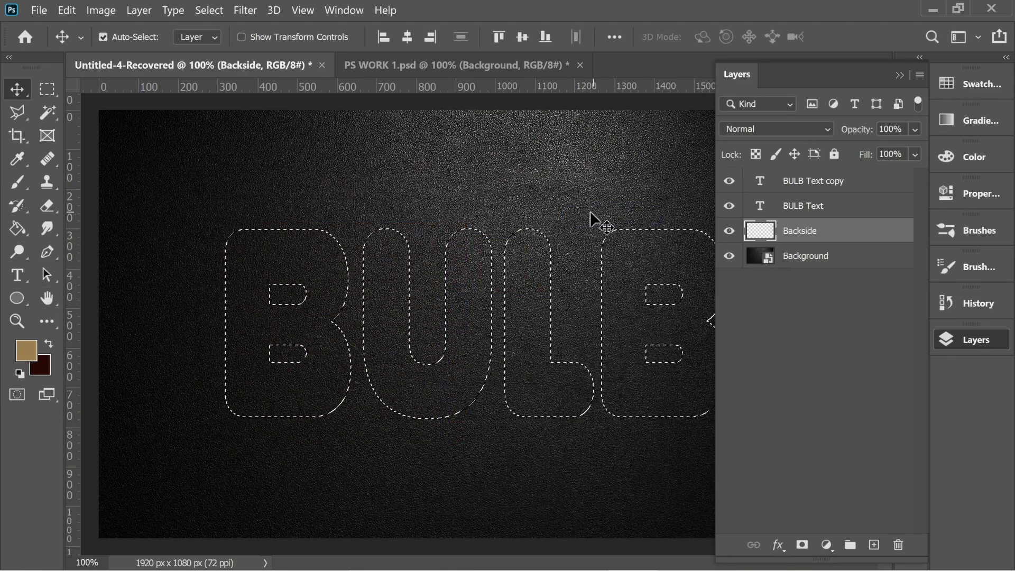
{"action": "left_click", "coordinate": [29, 229]}
{"action": "left_click", "coordinate": [234, 268]}
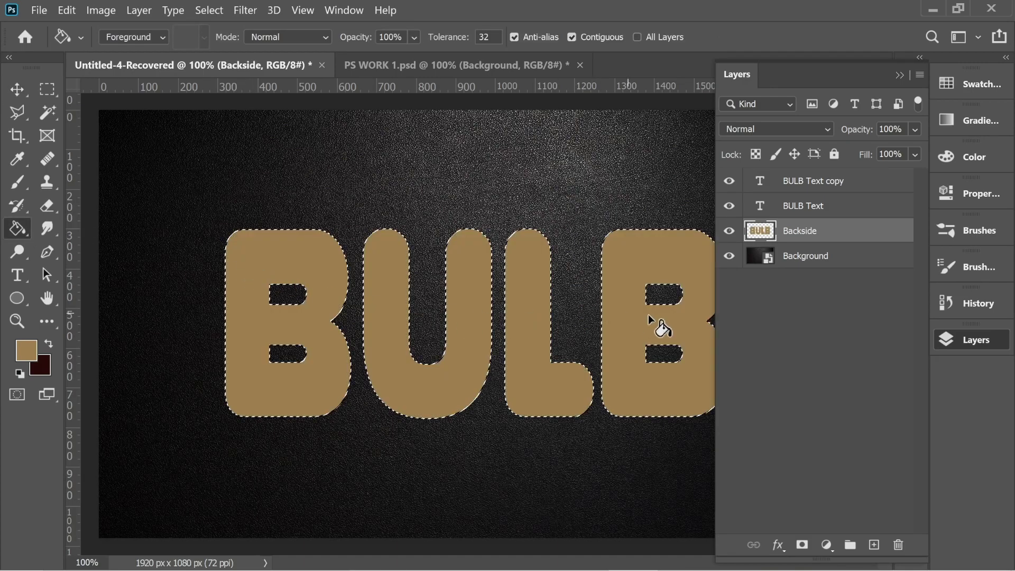
{"action": "left_click", "coordinate": [47, 88]}
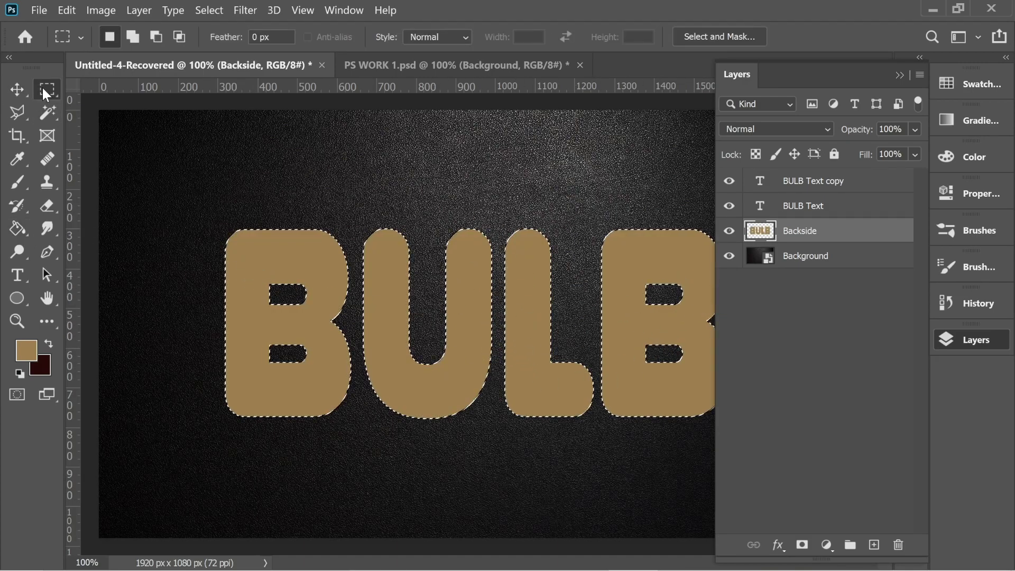
{"action": "left_click", "coordinate": [327, 174]}
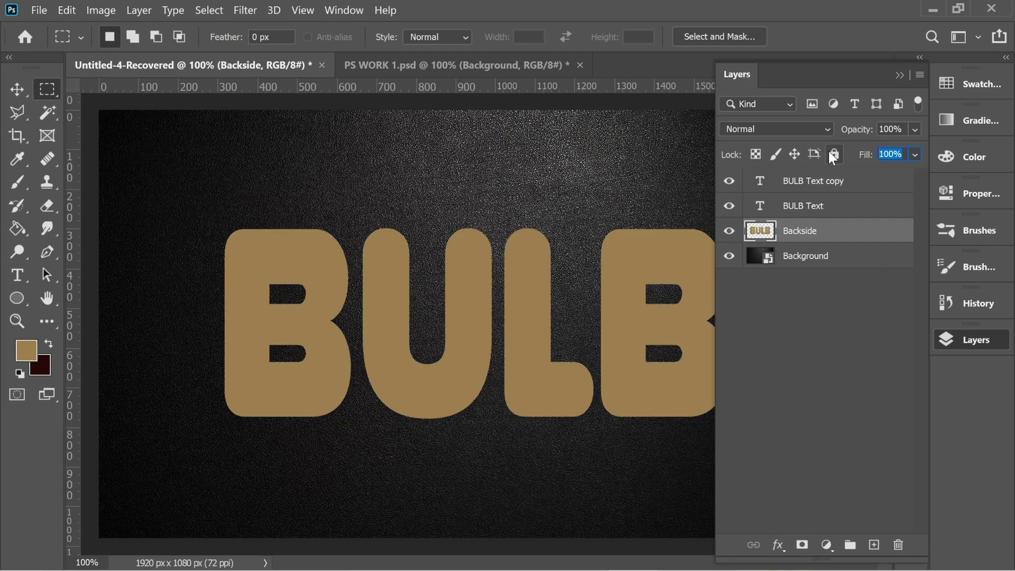
- Set the Backside layer's fill to 50%
{"action": "type", "text": "50"}
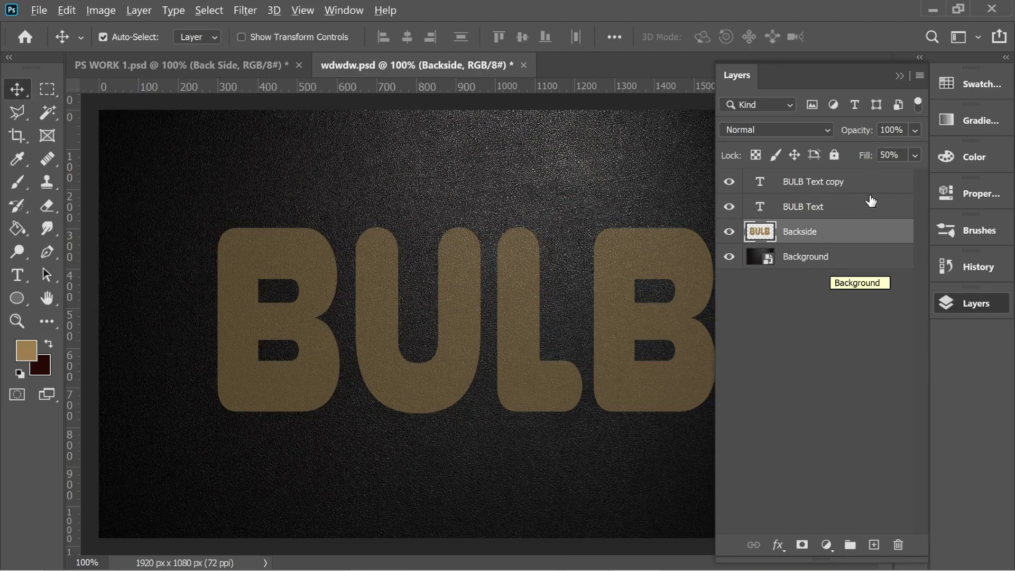
{"action": "left_click", "coordinate": [914, 154]}
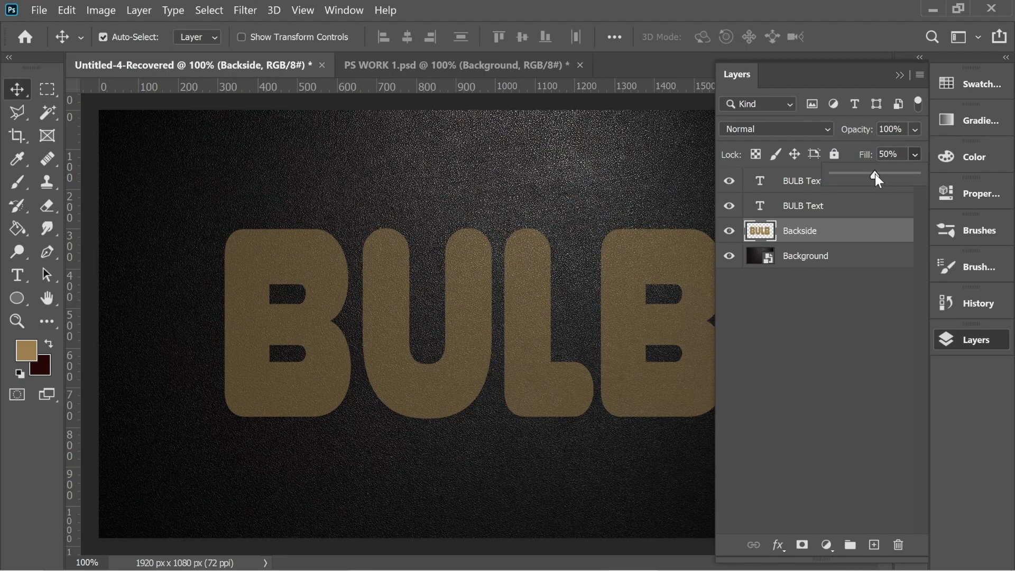
{"action": "left_click", "coordinate": [521, 222]}
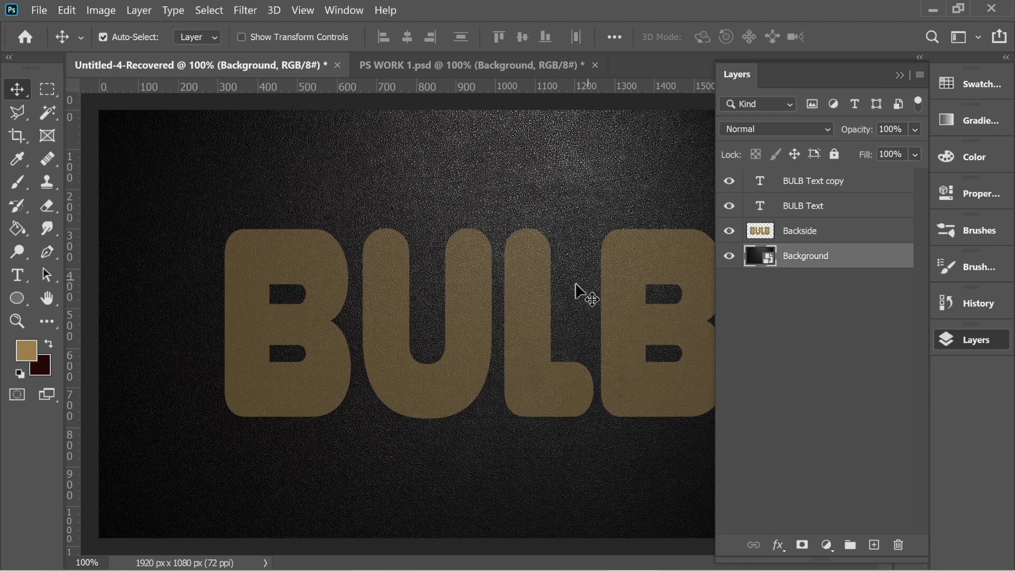
- Duplicate the Backside layer and load the copy's lettering as a selection
{"action": "left_click", "coordinate": [787, 232]}
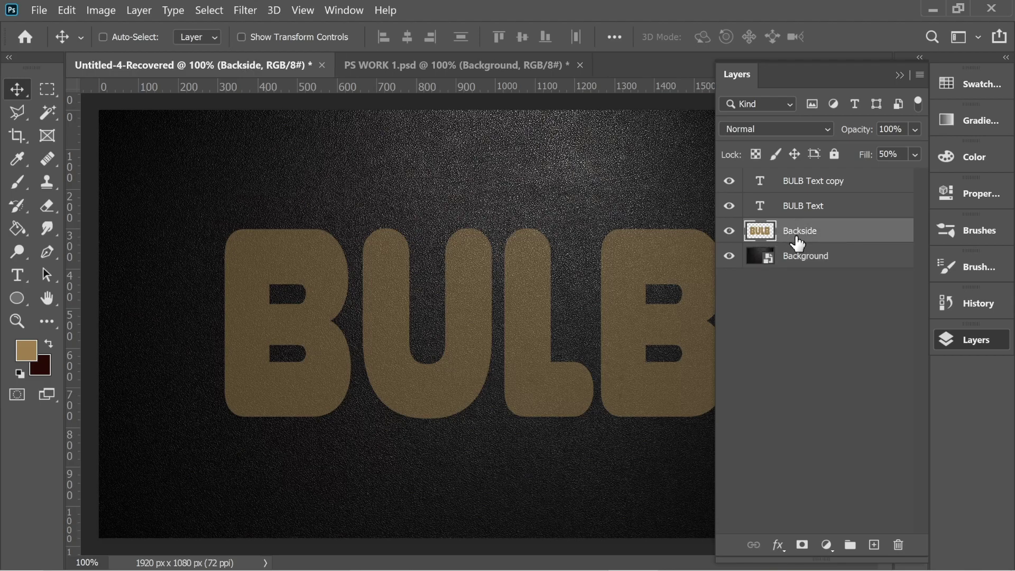
{"action": "key", "text": "ctrl+j"}
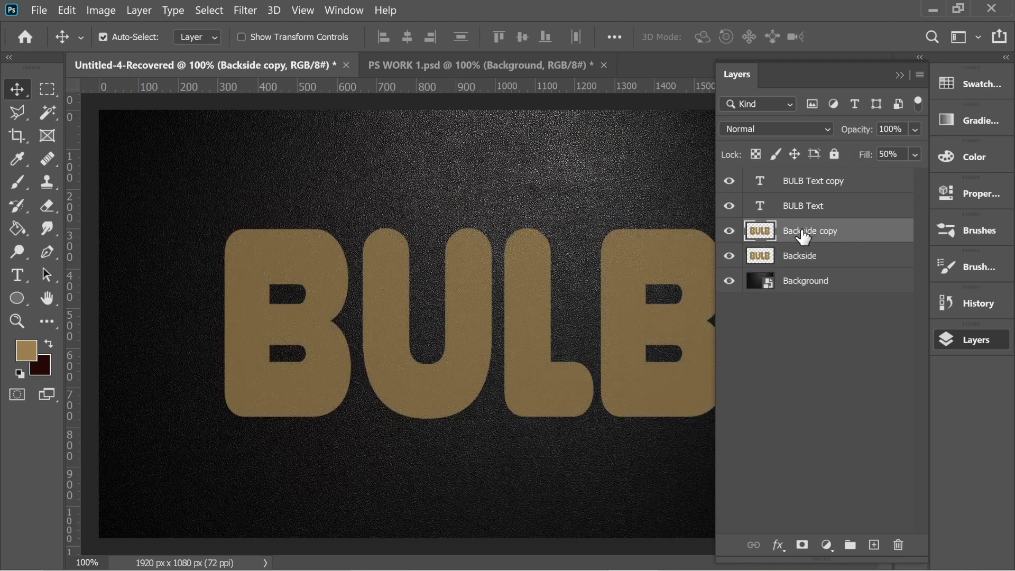
{"action": "left_click", "coordinate": [759, 230], "text": "ctrl"}
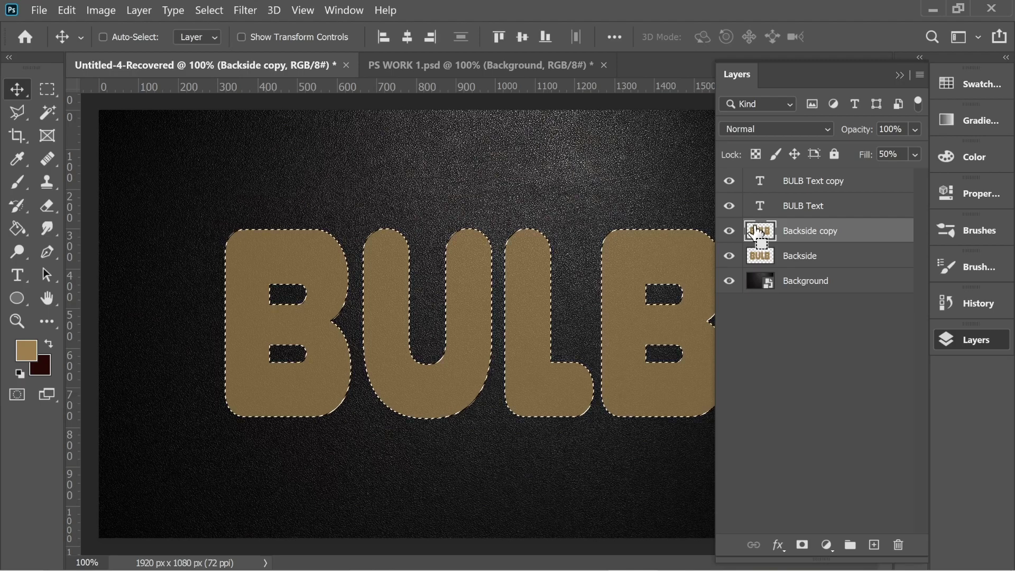
- Set the foreground colour to 000000 and fill all the selected letters on the Backside copy layer with it
{"action": "left_click", "coordinate": [28, 350]}
{"action": "type", "text": "000000"}
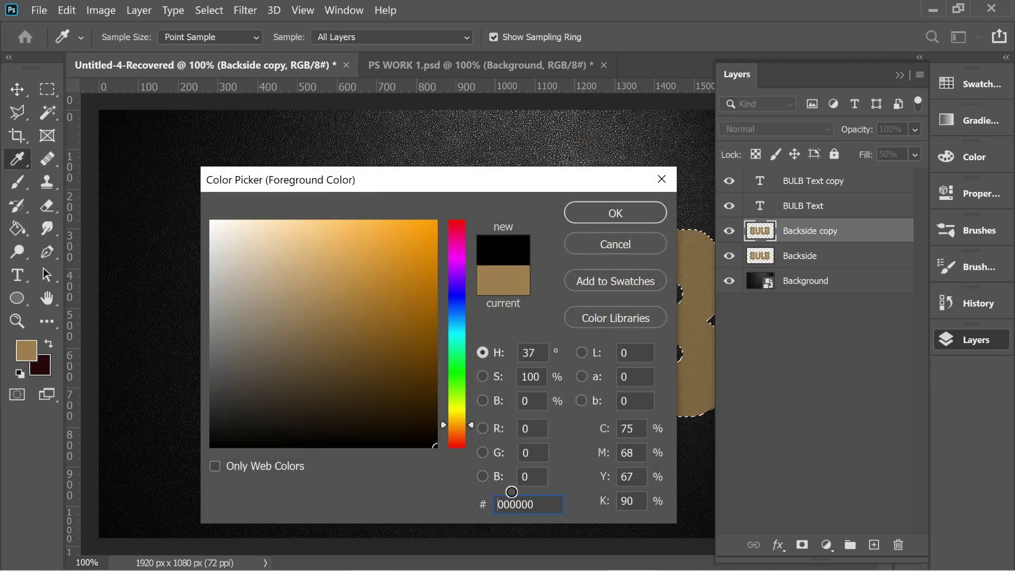
{"action": "left_click", "coordinate": [584, 209]}
{"action": "left_click", "coordinate": [18, 228]}
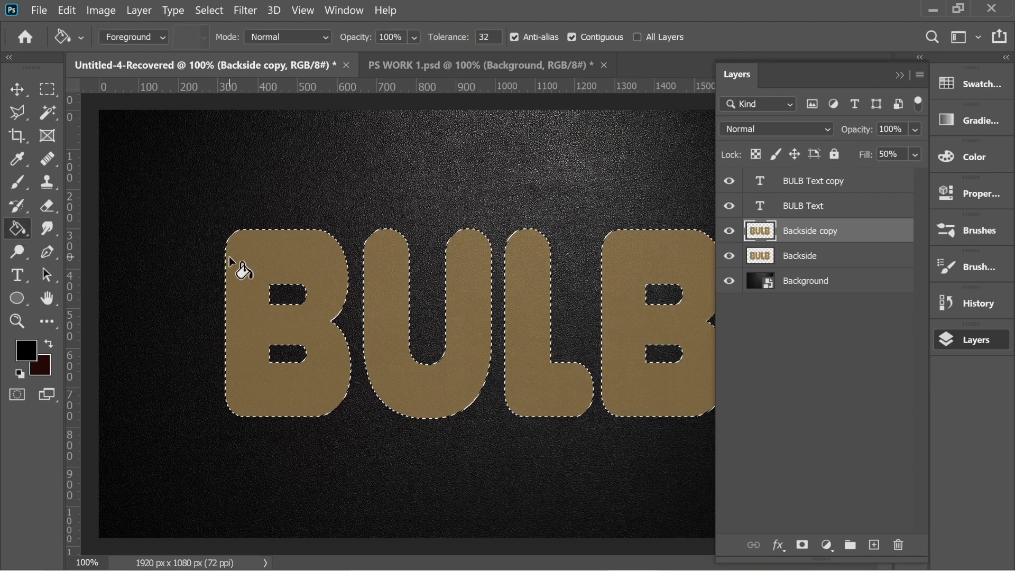
{"action": "left_click", "coordinate": [240, 270]}
{"action": "left_click", "coordinate": [378, 270]}
{"action": "left_click", "coordinate": [536, 270]}
{"action": "left_click", "coordinate": [637, 260]}
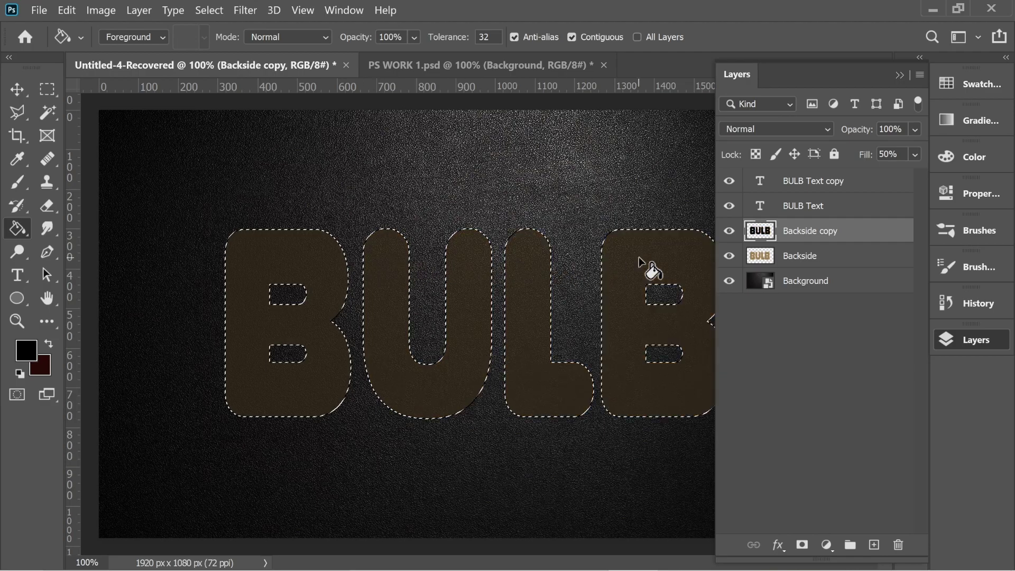
- Raise the Backside copy layer's fill to 100%
{"action": "left_click", "coordinate": [18, 89]}
{"action": "left_click", "coordinate": [915, 154]}
{"action": "left_click_drag", "start_coordinate": [875, 176], "coordinate": [829, 177]}
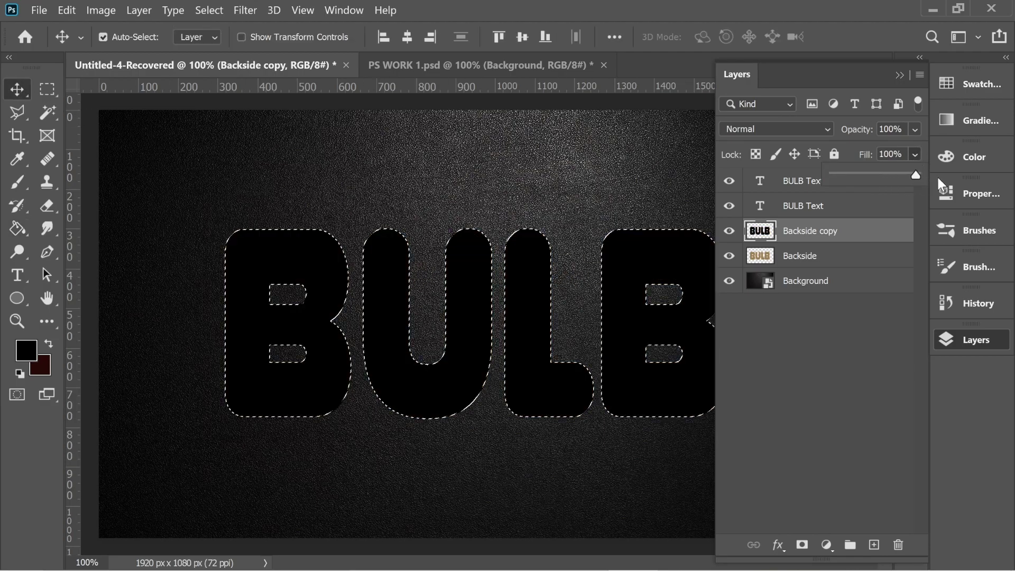
- Move the Backside copy layer below the Backside layer and deselect the lettering
{"action": "left_click", "coordinate": [867, 214]}
{"action": "left_click_drag", "start_coordinate": [801, 231], "coordinate": [792, 265]}
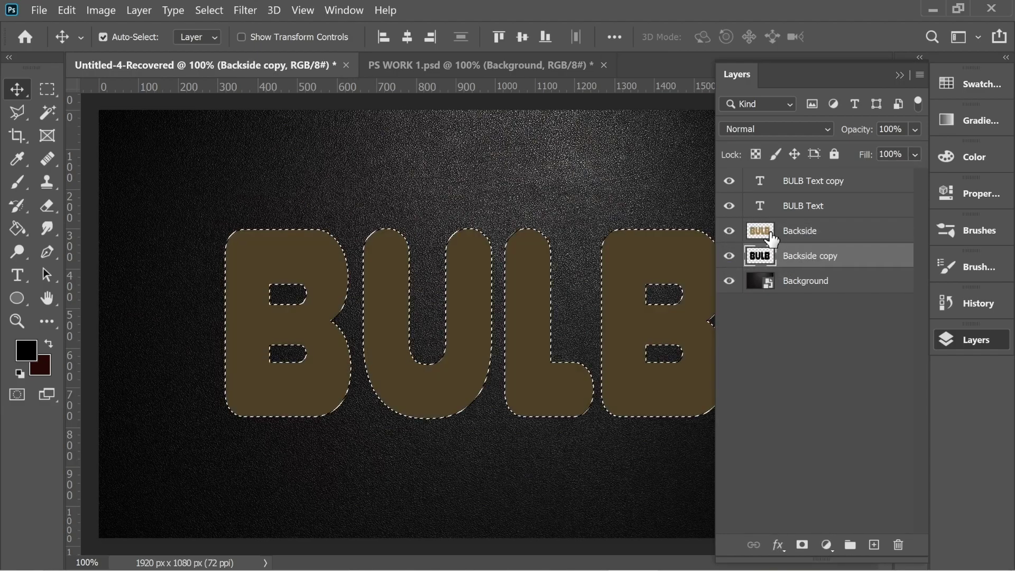
{"action": "key", "text": "m"}
{"action": "key", "text": "ctrl+d"}
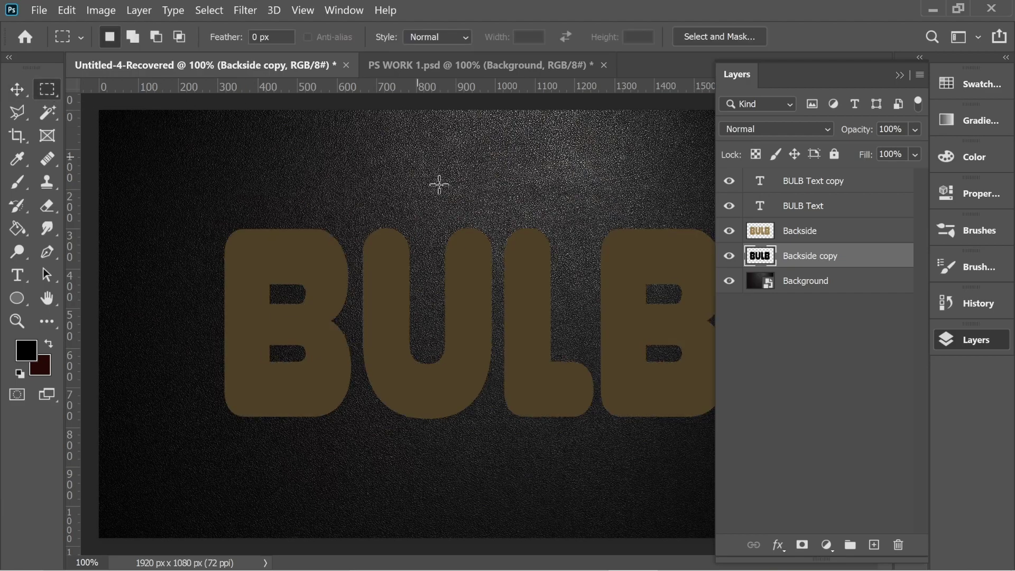
- Switch to the PS WORK 1.psd document and hide the effects of the BULB Text and BULB Text copy layers
{"action": "left_click", "coordinate": [468, 70]}
{"action": "scroll", "coordinate": [778, 275], "scroll_direction": "up", "scroll_amount": 10}
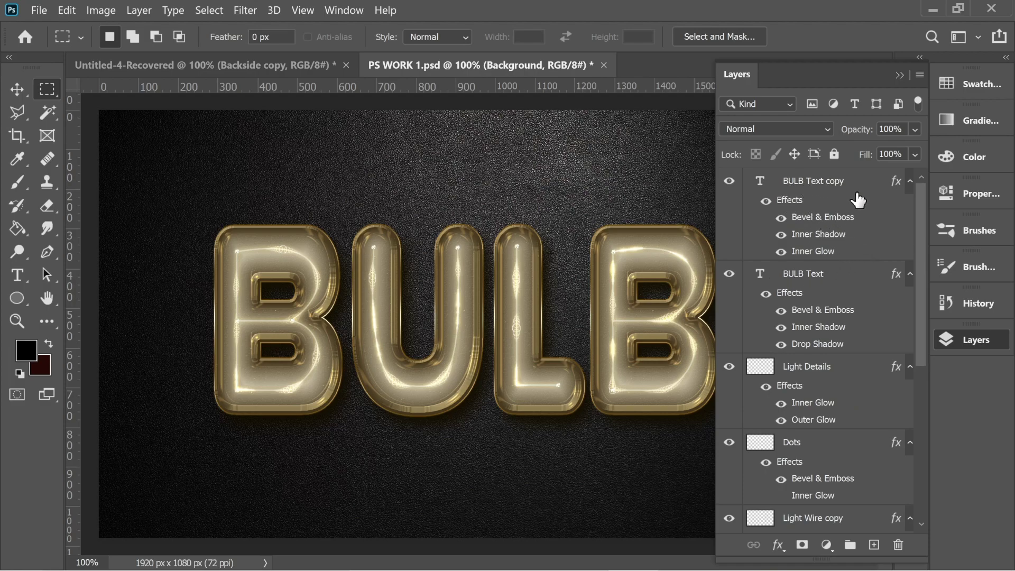
{"action": "left_click", "coordinate": [765, 293]}
{"action": "left_click", "coordinate": [766, 200]}
{"action": "scroll", "coordinate": [777, 296], "scroll_direction": "down", "scroll_amount": 2}
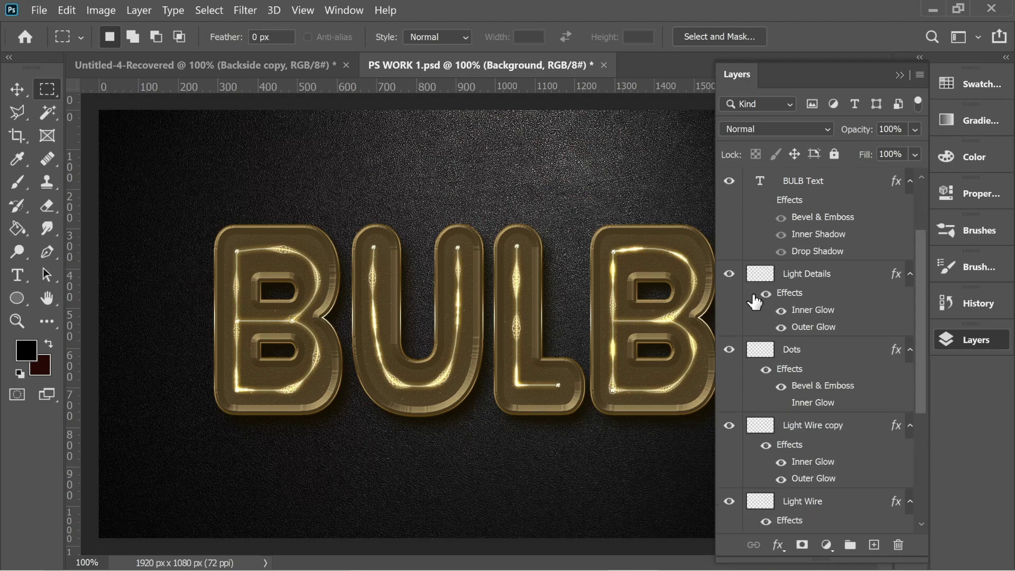
- Hide the Light Details, Dots and Light Wire layers and the Back Side layer's effects
{"action": "left_click", "coordinate": [729, 273]}
{"action": "scroll", "coordinate": [737, 338], "scroll_direction": "down", "scroll_amount": 4}
{"action": "left_click", "coordinate": [729, 316]}
{"action": "scroll", "coordinate": [790, 367], "scroll_direction": "down", "scroll_amount": 1}
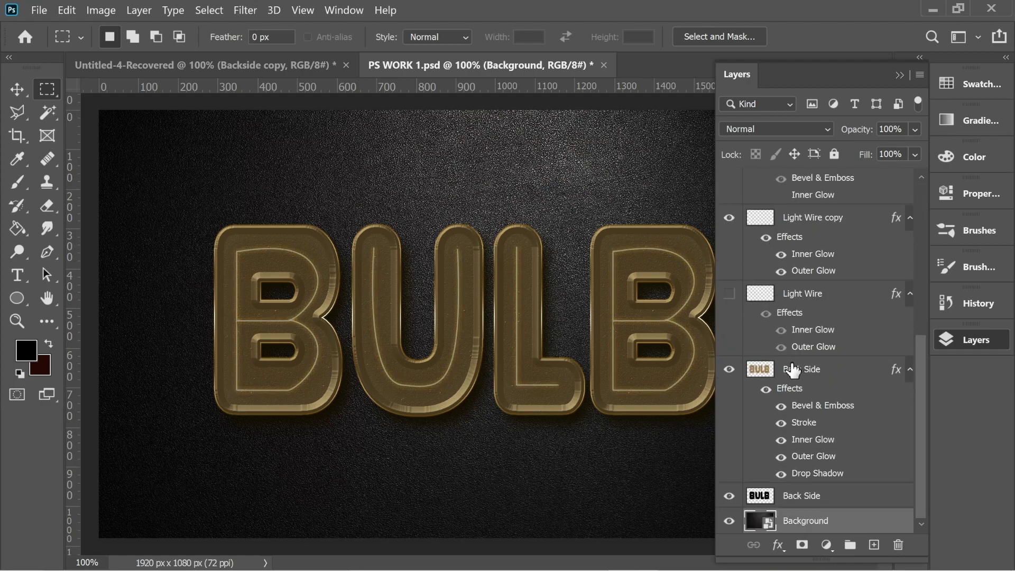
{"action": "left_click", "coordinate": [766, 389]}
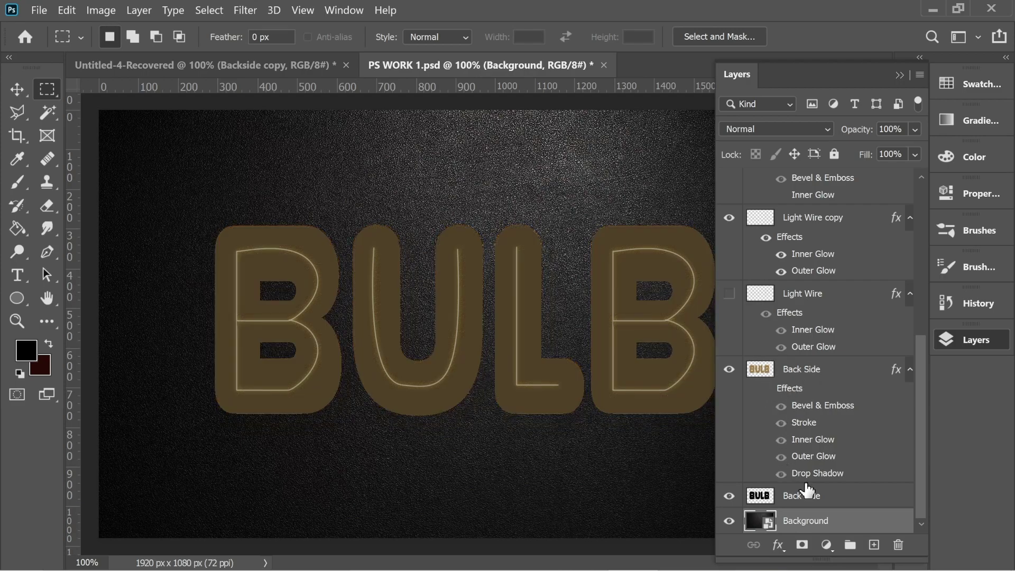
- Rename the black lettering layer above the background as Back Side Copy
{"action": "double_click", "coordinate": [812, 502]}
{"action": "key", "text": "Right"}
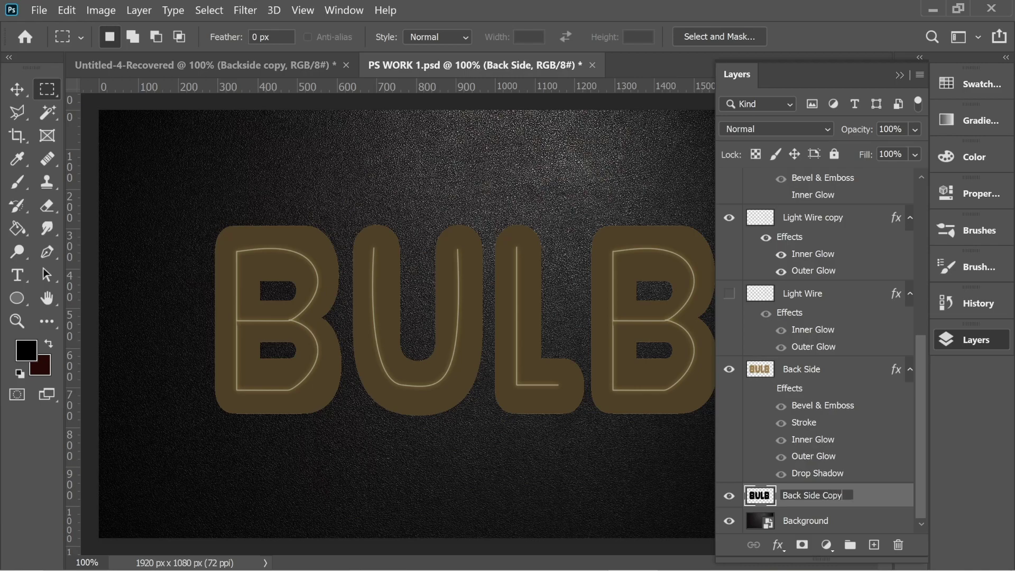
{"action": "left_click", "coordinate": [809, 377]}
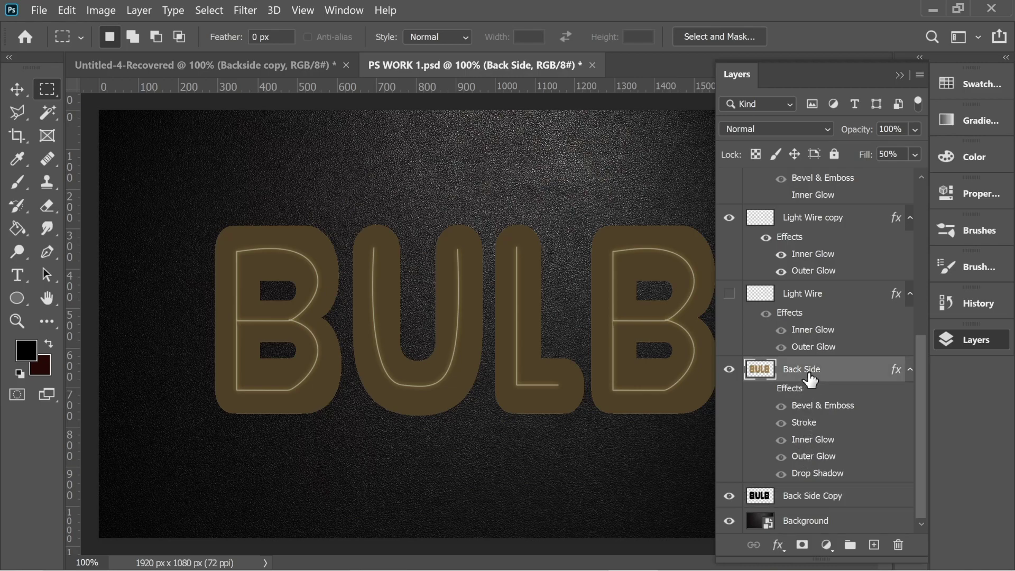
- Hide the Light Wire copy layer and compare the Back Side lettering with the Untitled-4-Recovered document
{"action": "left_click", "coordinate": [730, 222]}
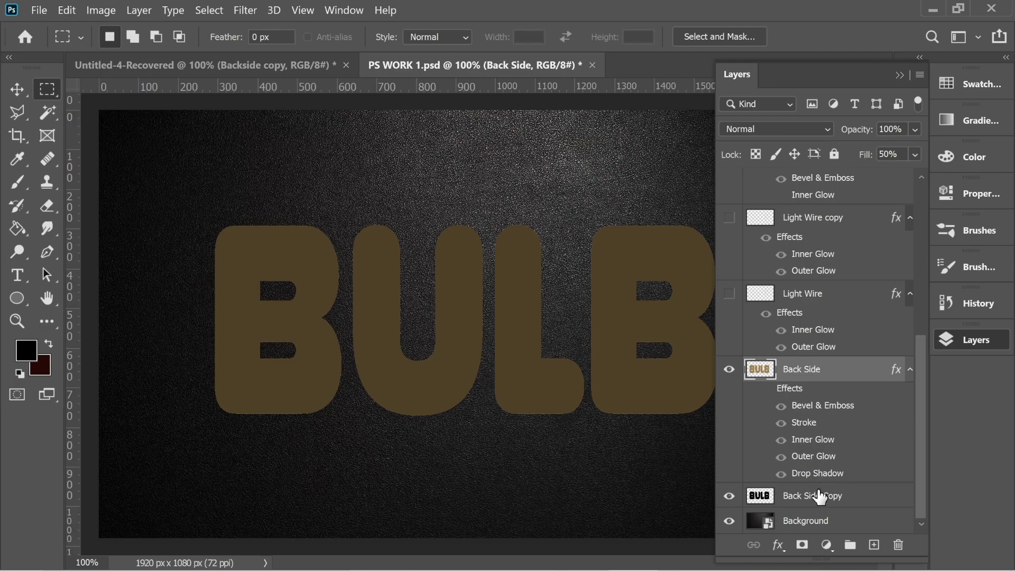
{"action": "left_click", "coordinate": [819, 496]}
{"action": "mouse_move", "coordinate": [920, 381]}
{"action": "left_mouse_down"}
{"action": "mouse_move", "coordinate": [909, 240]}
{"action": "mouse_move", "coordinate": [879, 222]}
{"action": "mouse_move", "coordinate": [922, 363]}
{"action": "mouse_move", "coordinate": [923, 400]}
{"action": "left_mouse_up"}
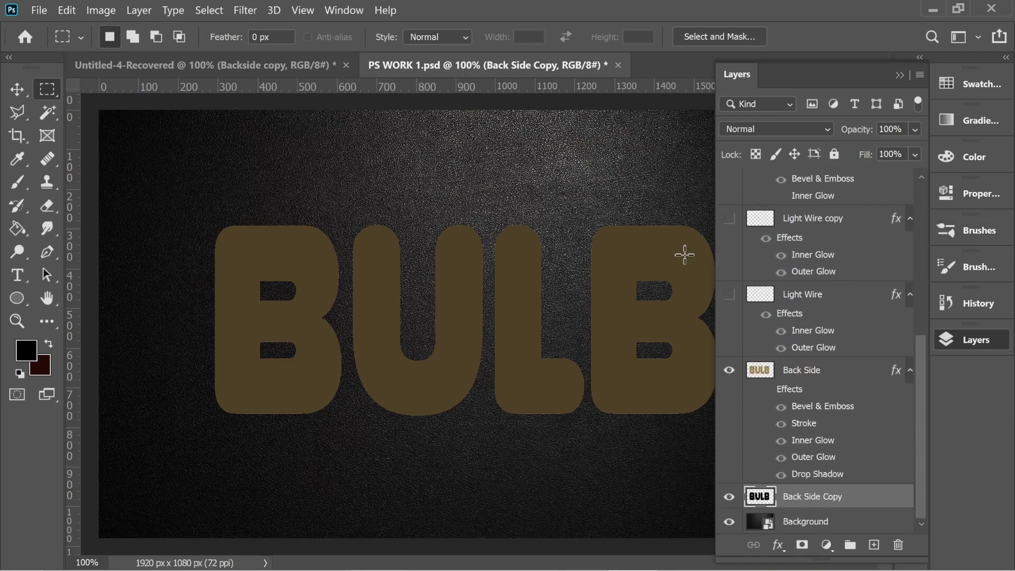
{"action": "left_click", "coordinate": [206, 65]}
{"action": "left_click", "coordinate": [509, 68]}
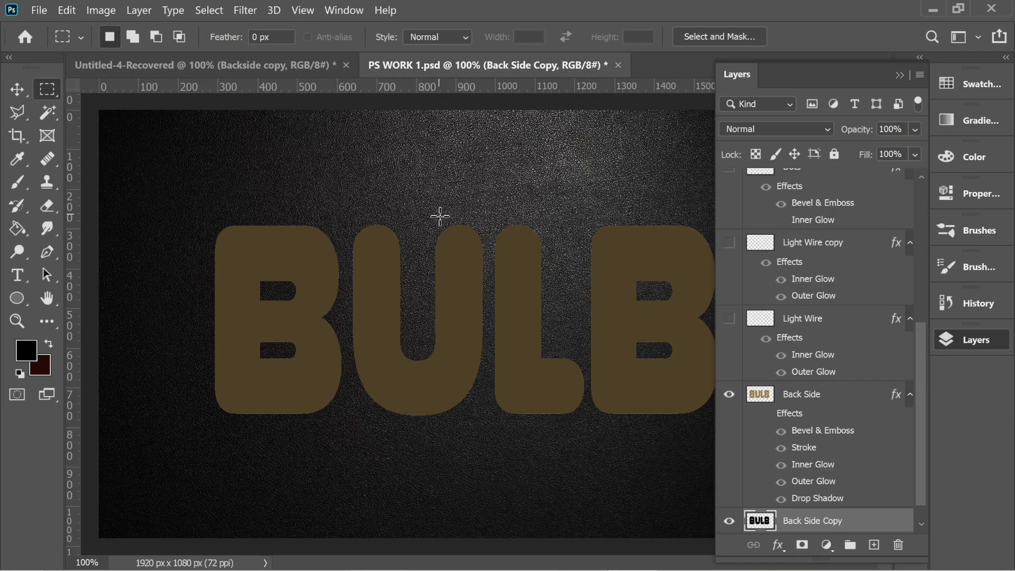
- Show the Back Side layer's effects again and open its Layer Style settings clear of the lettering
{"action": "left_click", "coordinate": [812, 402]}
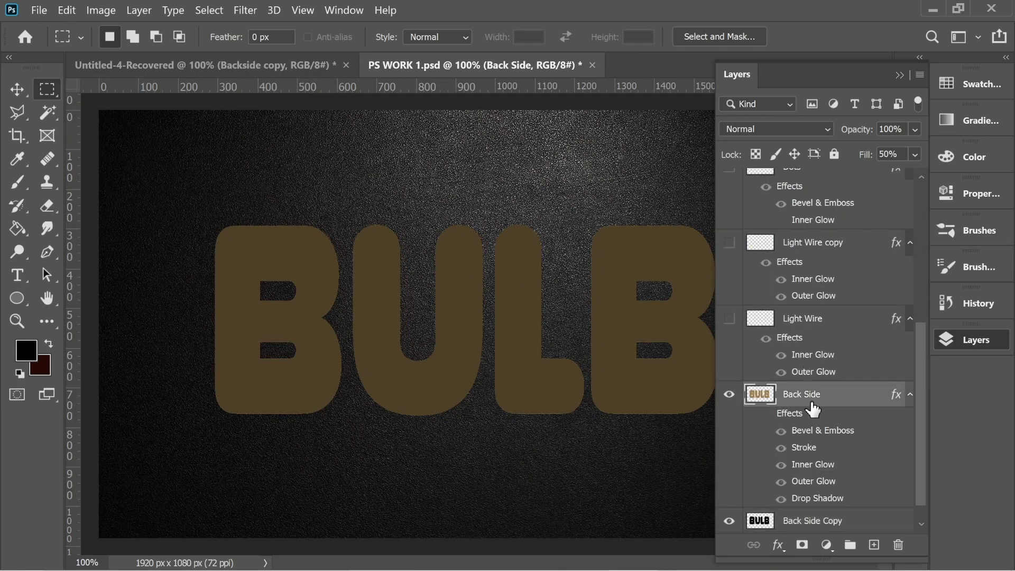
{"action": "left_click", "coordinate": [765, 413]}
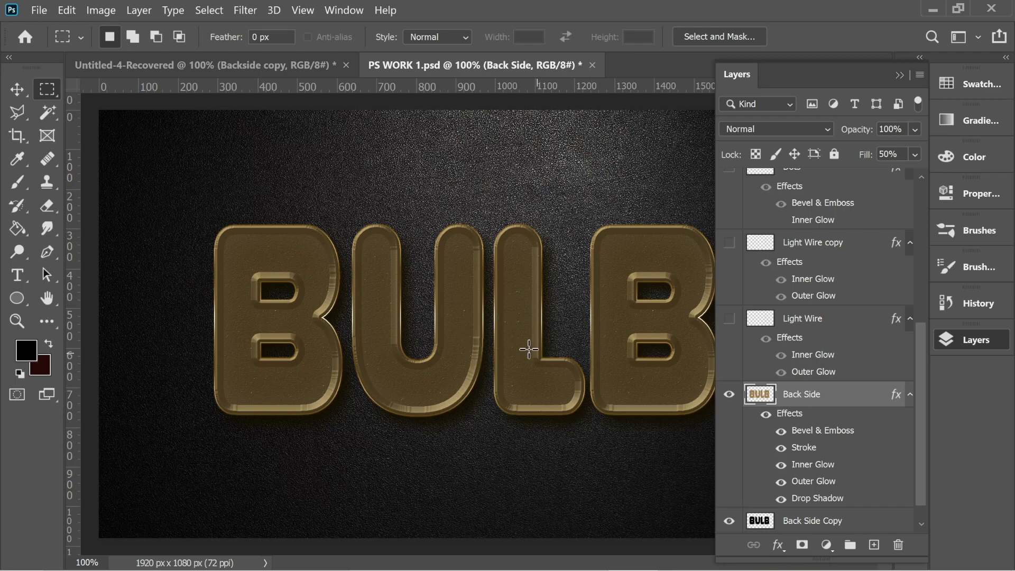
{"action": "double_click", "coordinate": [794, 419]}
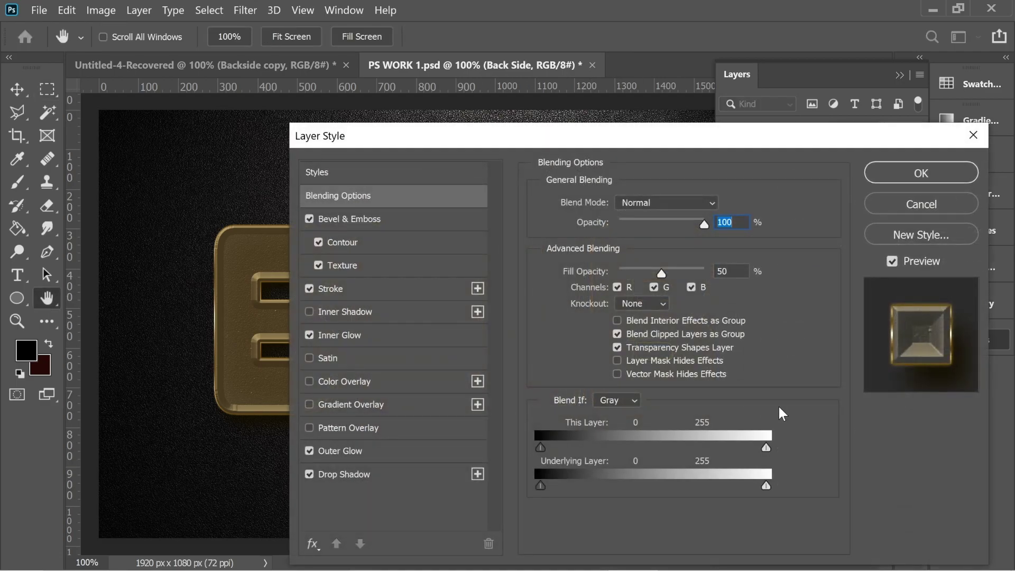
{"action": "left_click_drag", "start_coordinate": [461, 136], "coordinate": [751, 80]}
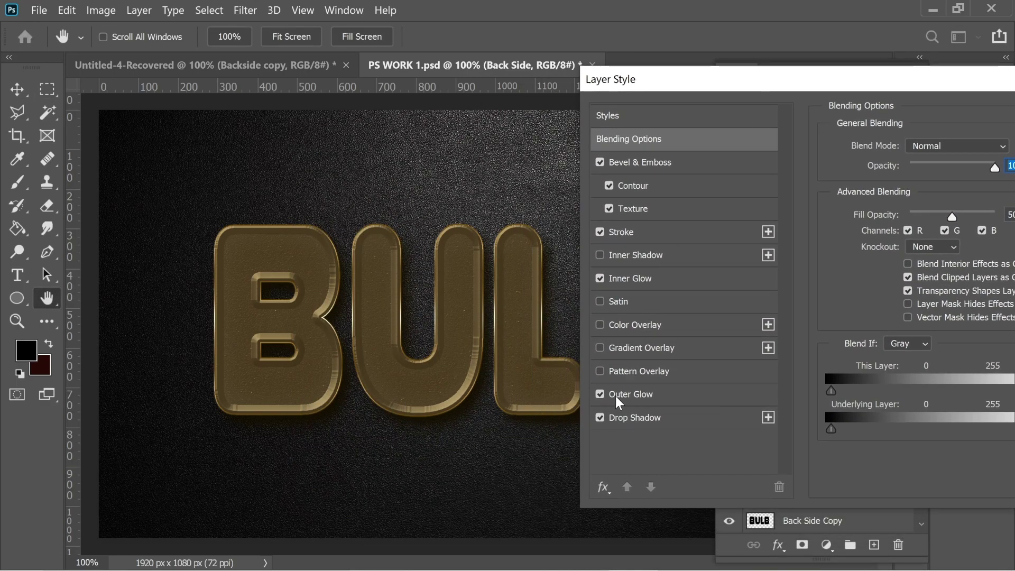
- Turn off the Back Side layer's Drop Shadow, Outer Glow, Inner Glow, Stroke and Bevel & Emboss, including Contour and Texture
{"action": "left_click", "coordinate": [599, 417]}
{"action": "left_click", "coordinate": [600, 394]}
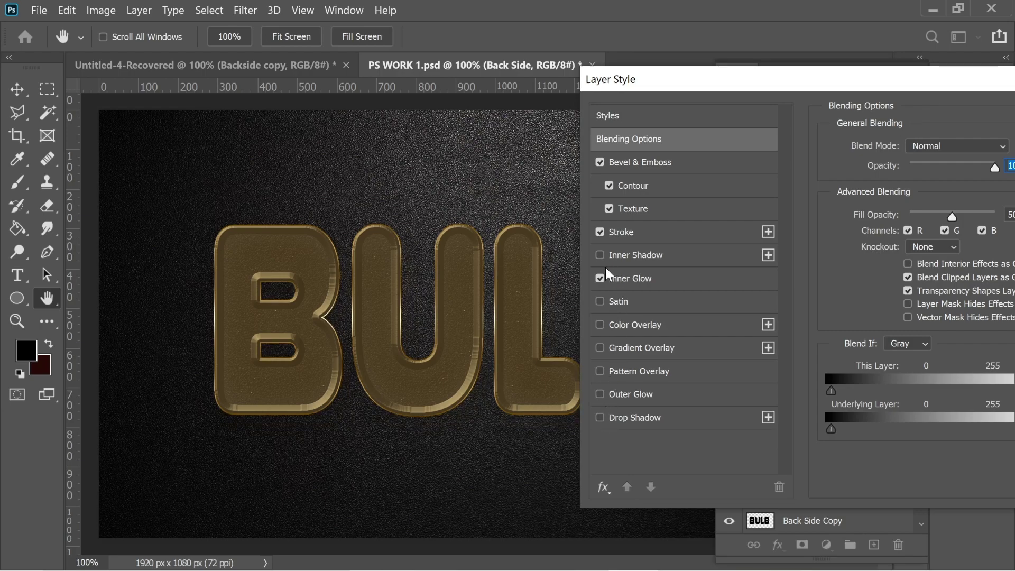
{"action": "left_click", "coordinate": [599, 232]}
{"action": "left_click", "coordinate": [600, 162]}
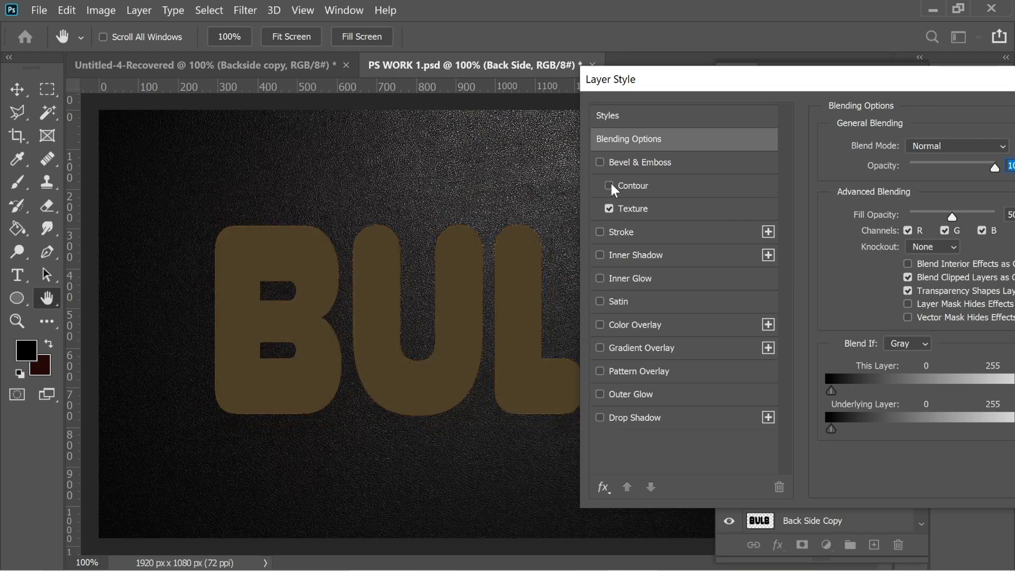
{"action": "left_click", "coordinate": [618, 200]}
{"action": "left_click", "coordinate": [609, 208]}
{"action": "left_click", "coordinate": [600, 162]}
- Turn the Back Side layer's Outer Glow back on, inspect its colour, and try a larger glow size before undoing it
{"action": "left_click_drag", "start_coordinate": [667, 82], "coordinate": [674, 53]}
{"action": "left_click", "coordinate": [612, 365]}
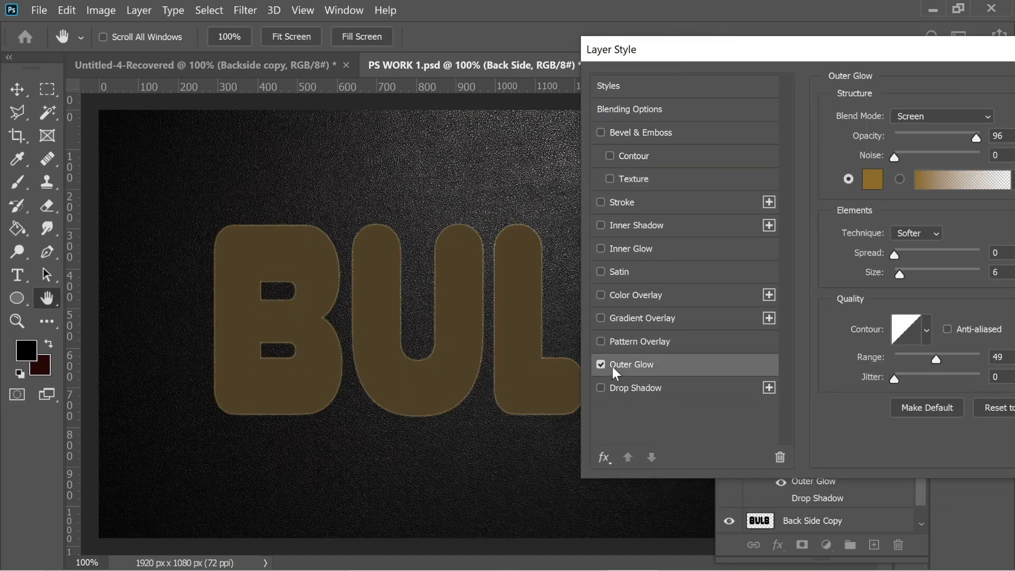
{"action": "left_click_drag", "start_coordinate": [721, 49], "coordinate": [670, 57]}
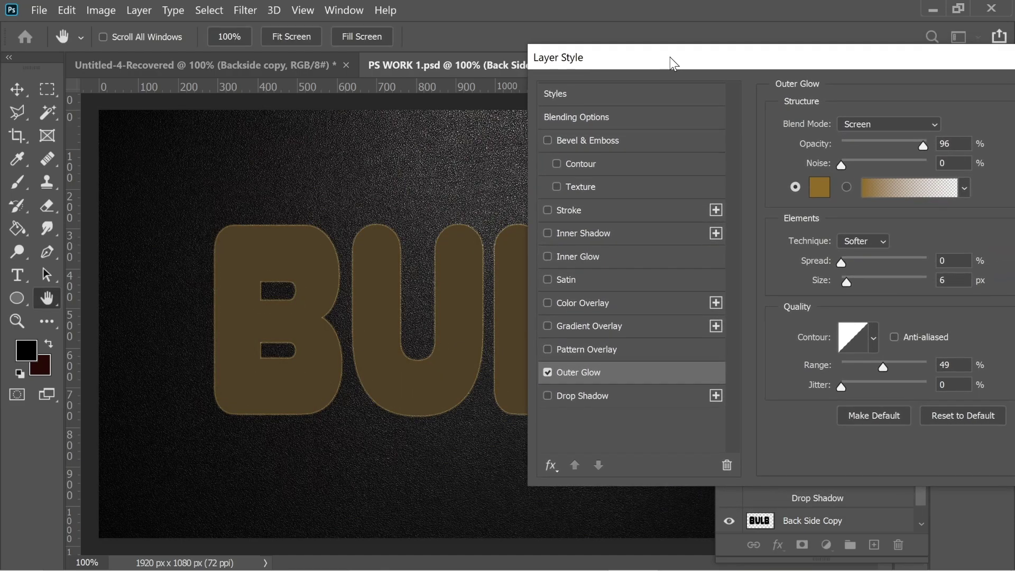
{"action": "left_click", "coordinate": [819, 185]}
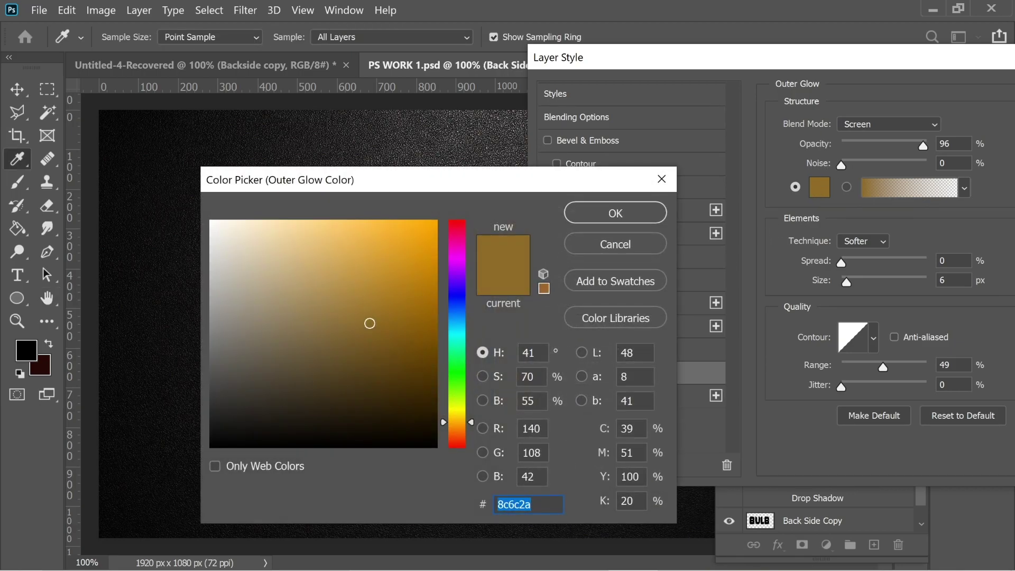
{"action": "left_click", "coordinate": [615, 244]}
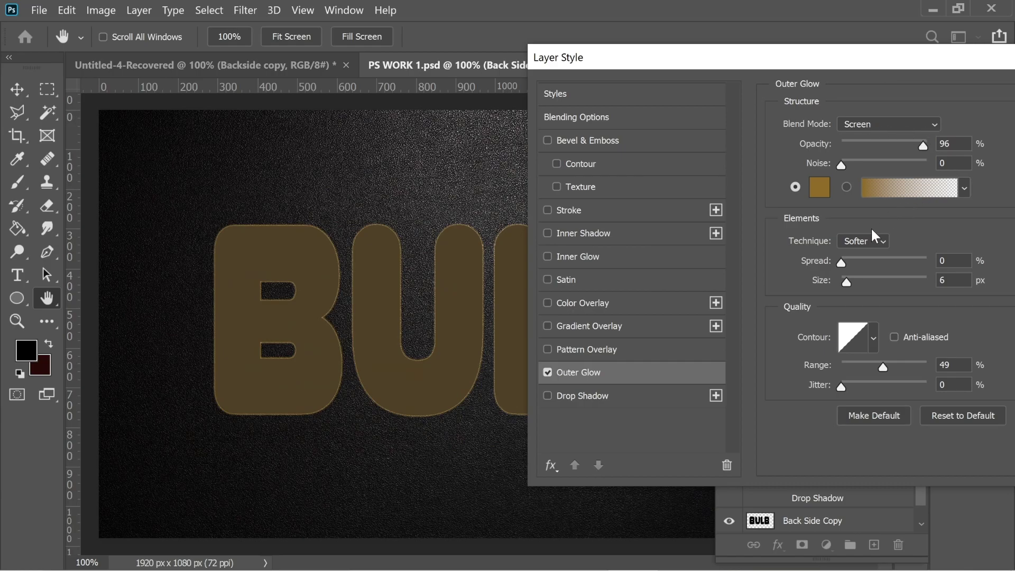
{"action": "mouse_move", "coordinate": [845, 281]}
{"action": "left_mouse_down"}
{"action": "mouse_move", "coordinate": [874, 284]}
{"action": "mouse_move", "coordinate": [853, 284]}
{"action": "left_mouse_up"}
{"action": "key", "text": "ctrl+z"}
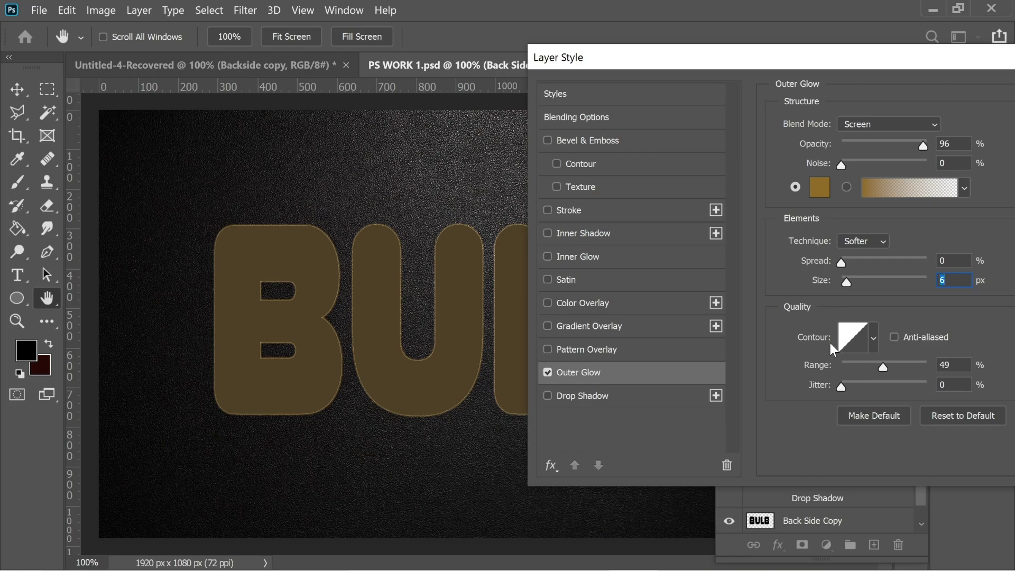
- Turn the Back Side layer's Drop Shadow back on and check its colour
{"action": "left_click", "coordinate": [568, 395]}
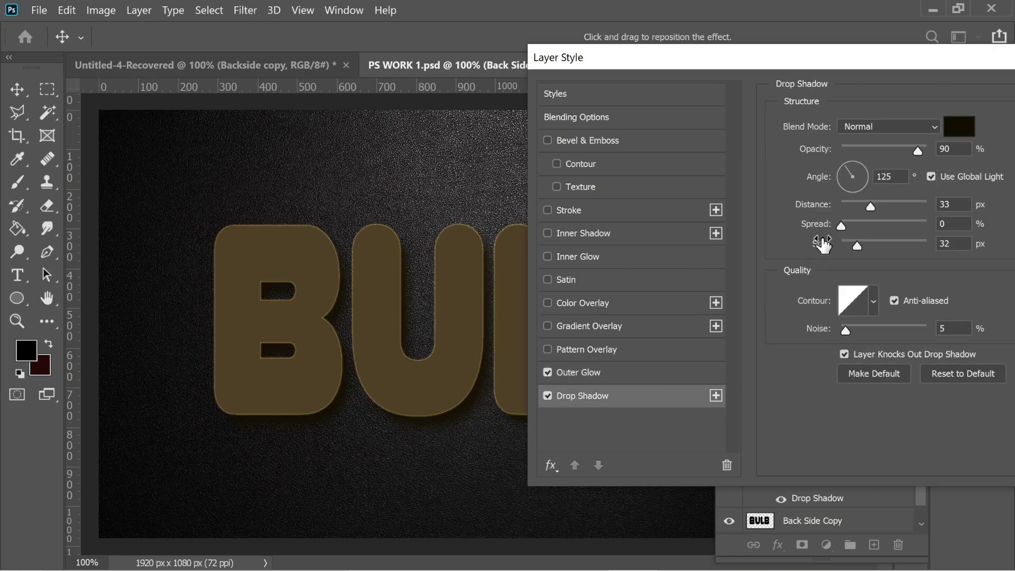
{"action": "left_click", "coordinate": [971, 136]}
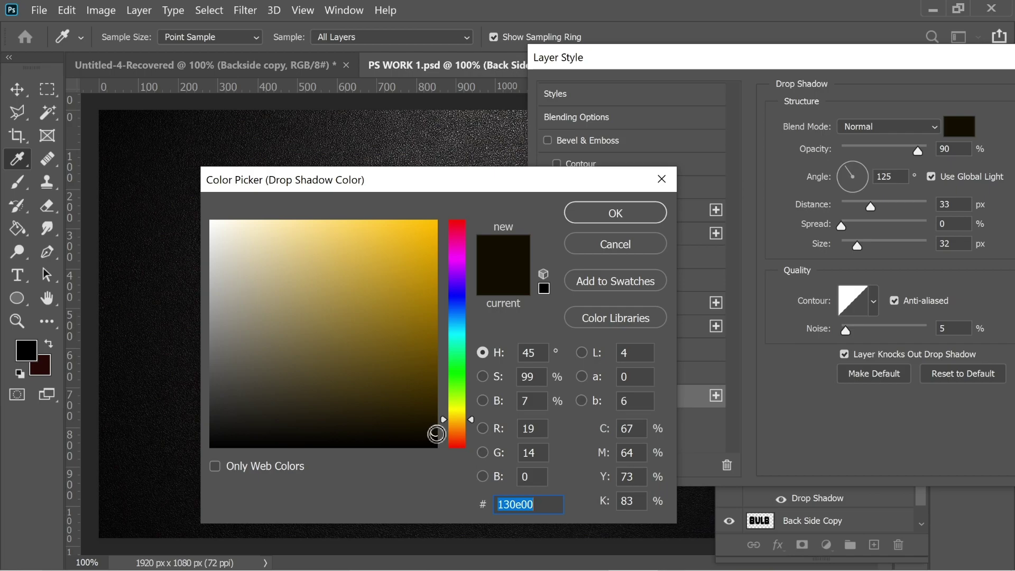
{"action": "left_click", "coordinate": [615, 213]}
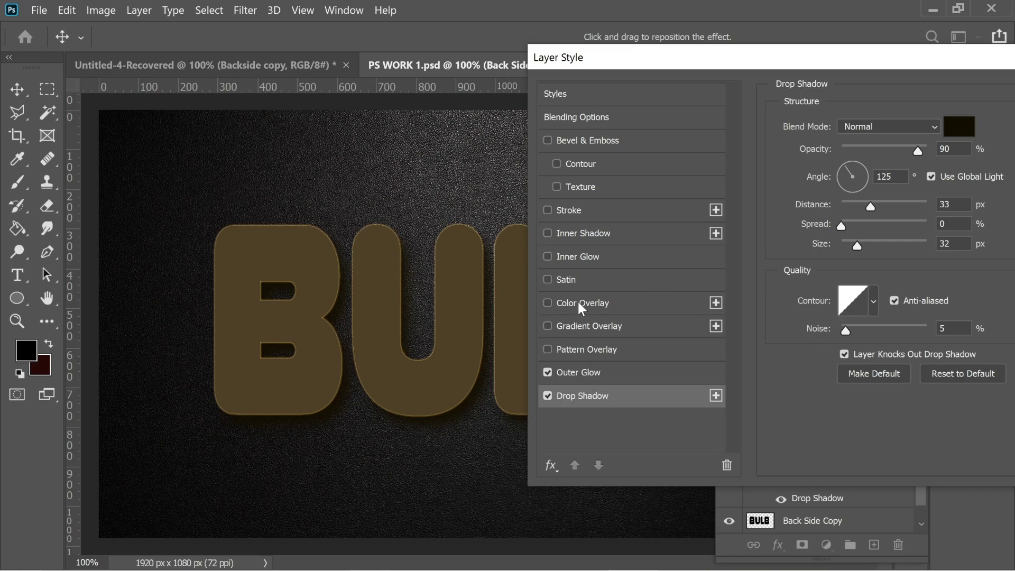
- Turn the Back Side layer's Inner Glow back on and check its colour
{"action": "left_click", "coordinate": [569, 255]}
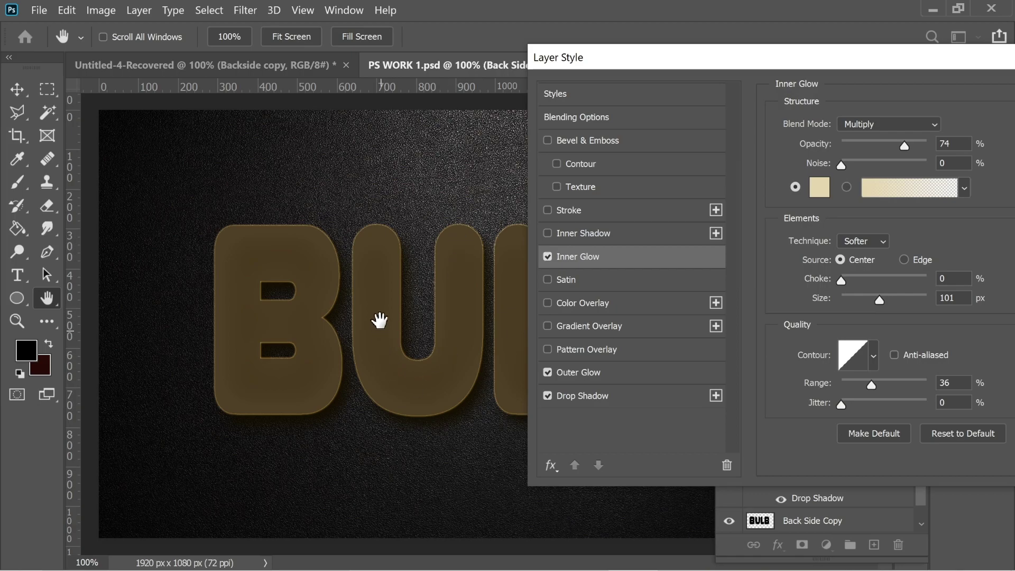
{"action": "left_click", "coordinate": [819, 187]}
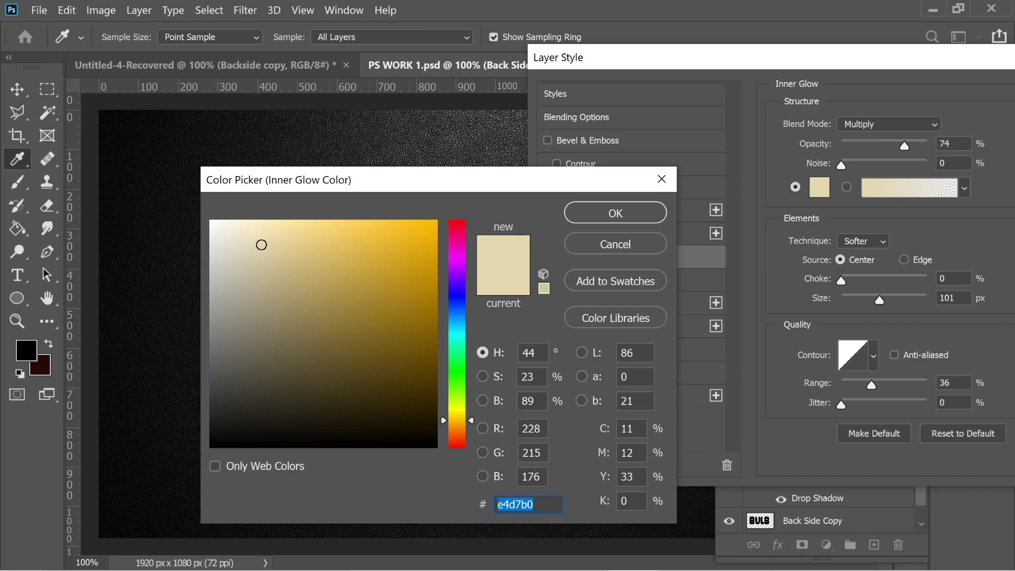
{"action": "left_click", "coordinate": [614, 214]}
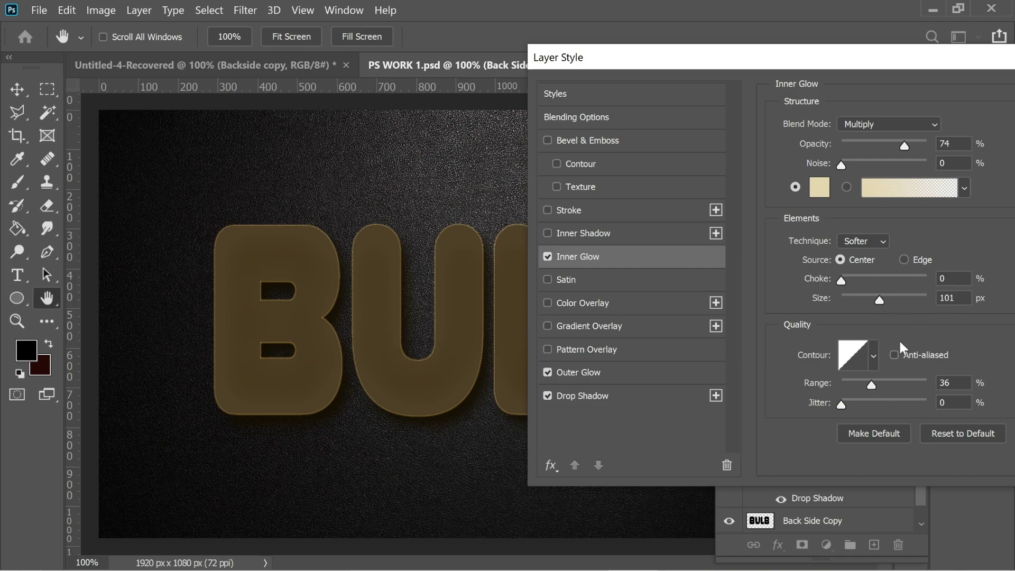
- Turn the Back Side layer's gradient Stroke back on
{"action": "left_click", "coordinate": [581, 210]}
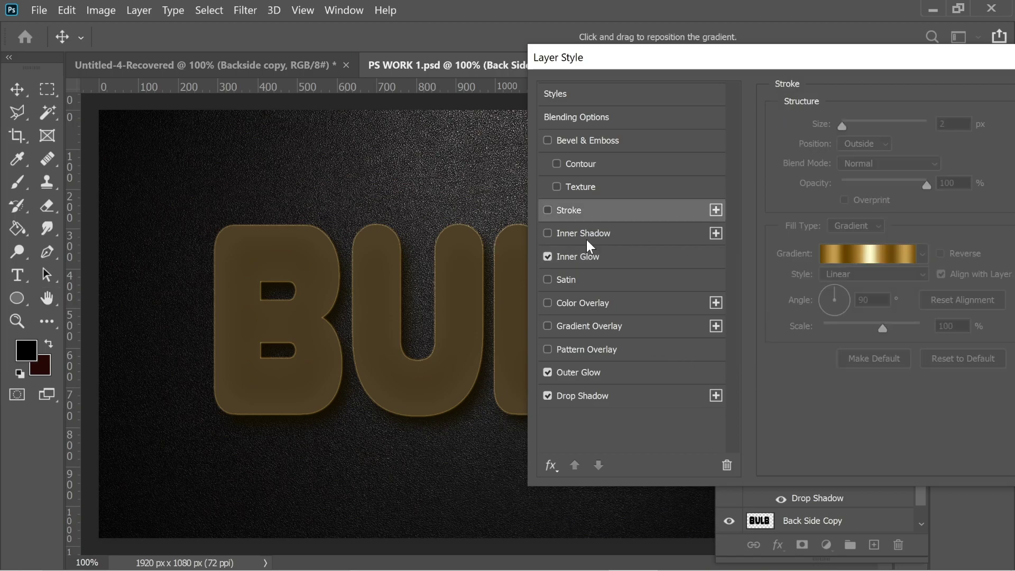
{"action": "left_click", "coordinate": [548, 210]}
{"action": "mouse_move", "coordinate": [364, 391]}
{"action": "left_mouse_down"}
{"action": "mouse_move", "coordinate": [389, 219]}
{"action": "mouse_move", "coordinate": [426, 355]}
{"action": "mouse_move", "coordinate": [493, 333]}
{"action": "left_mouse_up"}
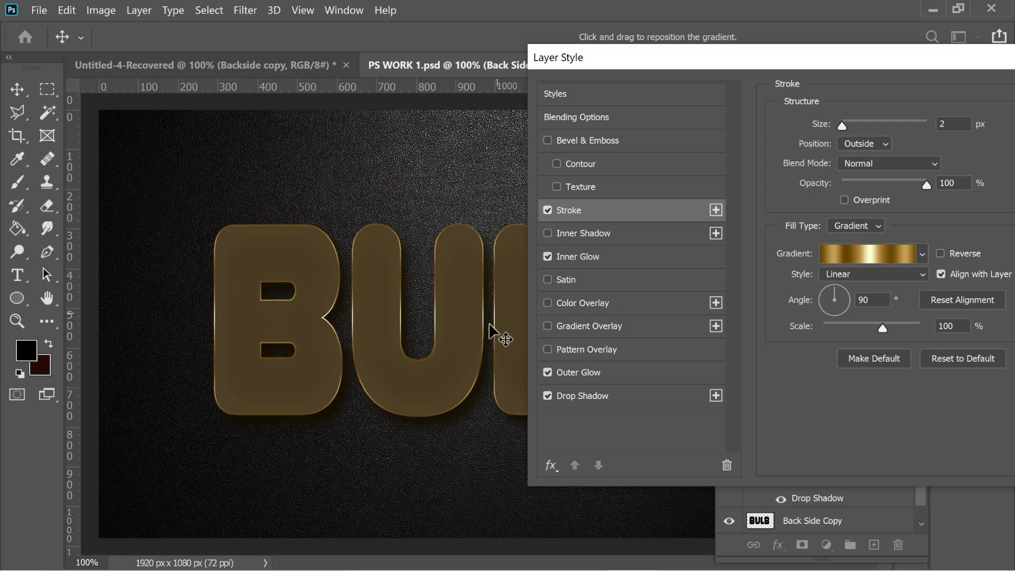
- Import the Gold gradient file from Downloads into the stroke's gradient presets and locate the Gold folder
{"action": "left_click", "coordinate": [861, 258]}
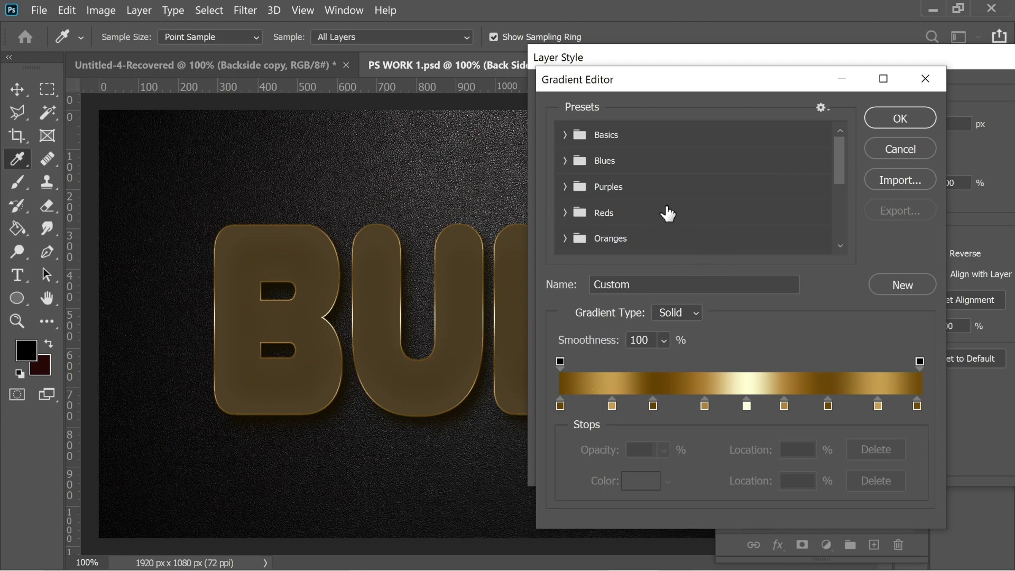
{"action": "left_click", "coordinate": [902, 181]}
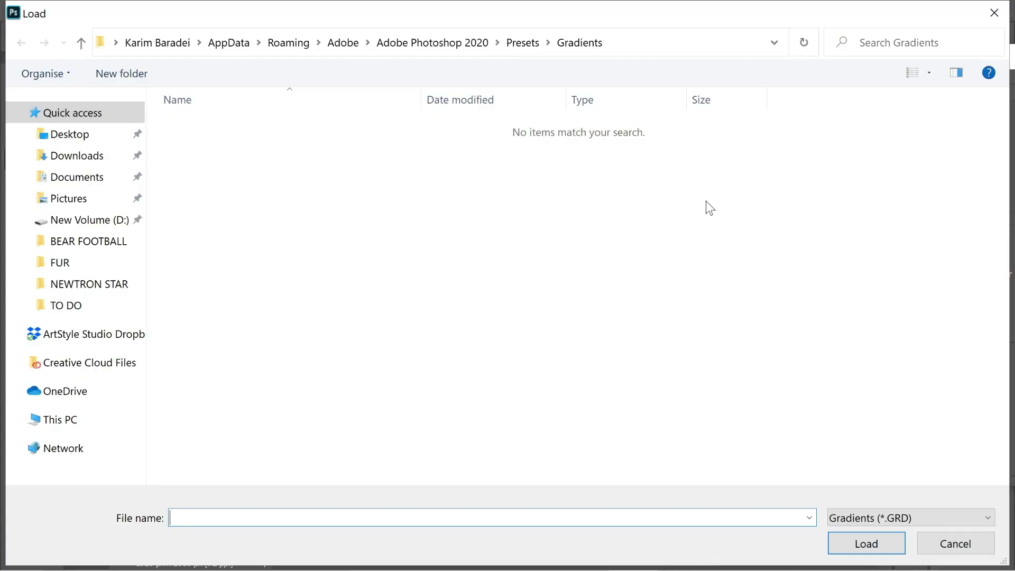
{"action": "left_click", "coordinate": [103, 163]}
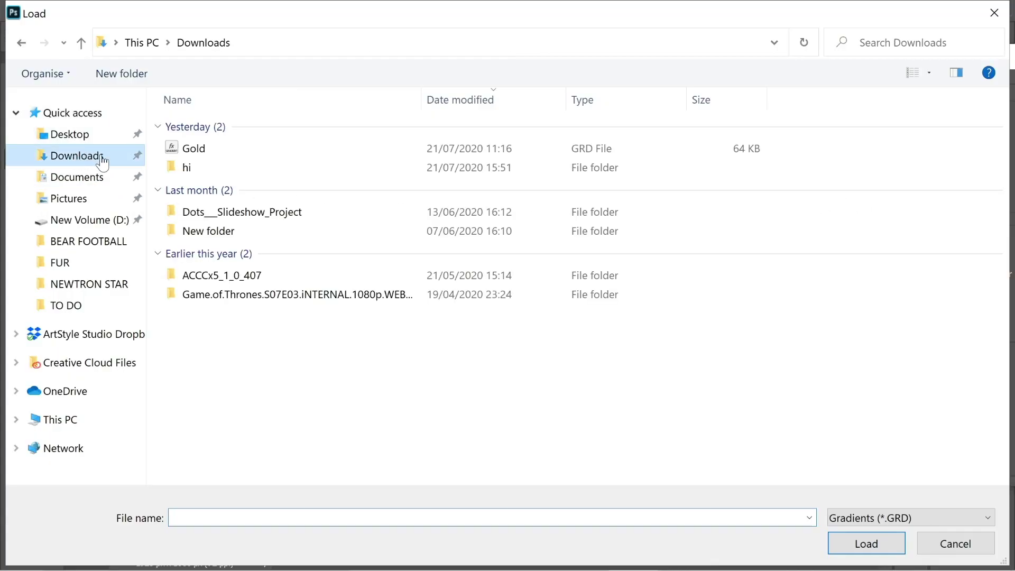
{"action": "double_click", "coordinate": [202, 154]}
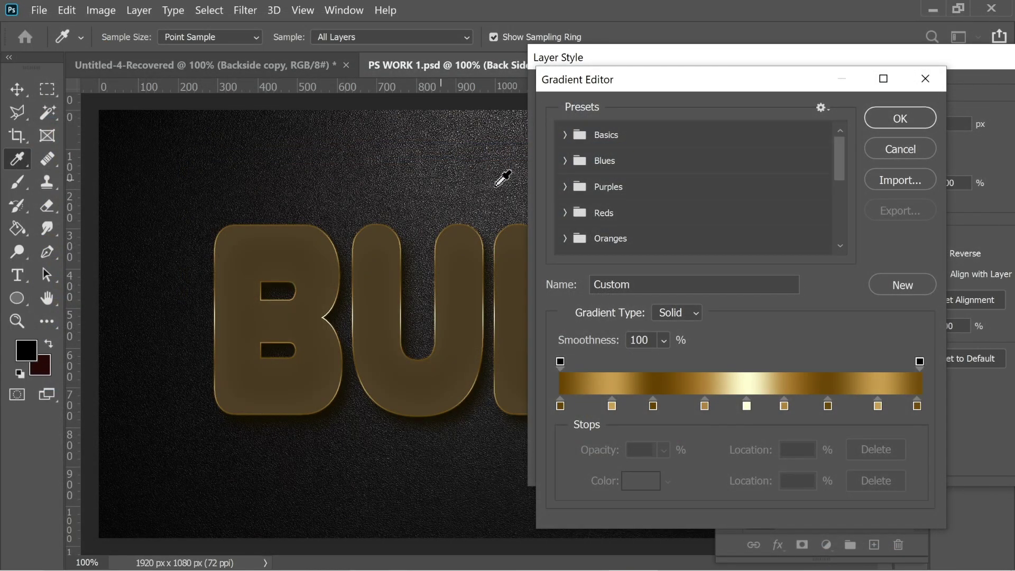
{"action": "scroll", "coordinate": [813, 202], "scroll_direction": "down", "scroll_amount": 1}
{"action": "scroll", "coordinate": [839, 204], "scroll_direction": "down", "scroll_amount": 3}
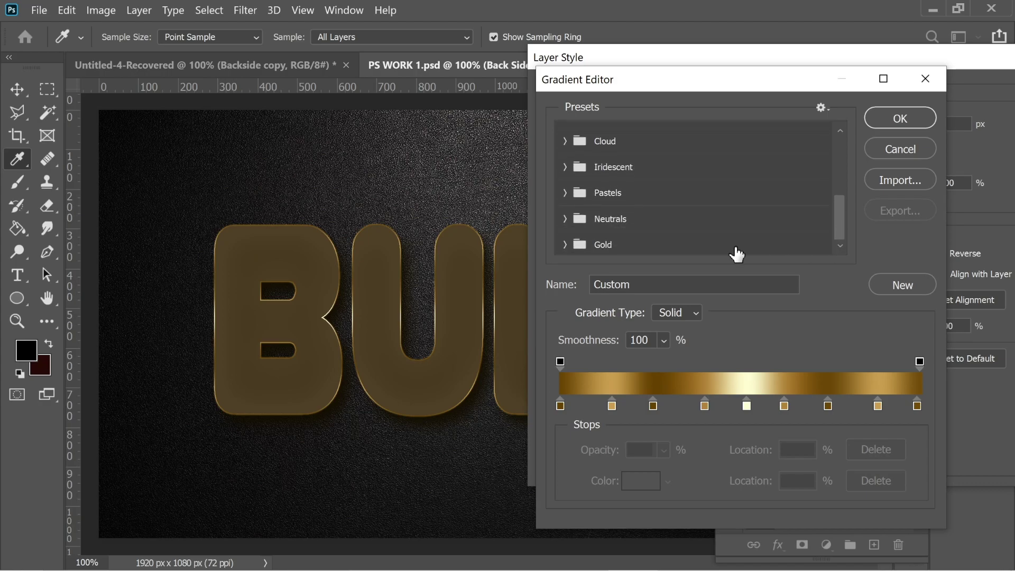
- Examine the gradients in the imported Gold preset folder and close the editor with the stroke's custom gradient kept
{"action": "left_click", "coordinate": [567, 246]}
{"action": "scroll", "coordinate": [681, 232], "scroll_direction": "down", "scroll_amount": 3}
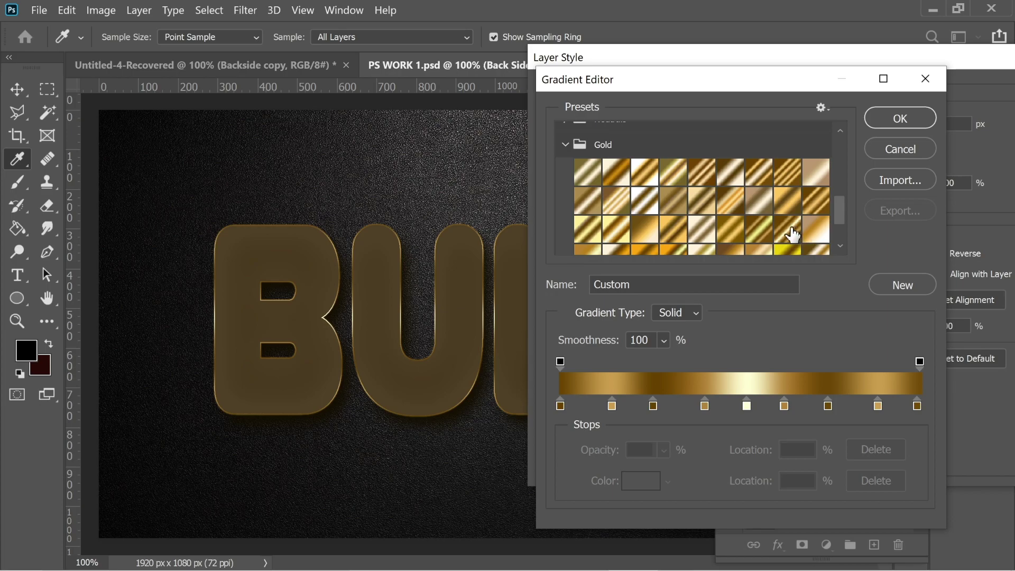
{"action": "left_click", "coordinate": [918, 120]}
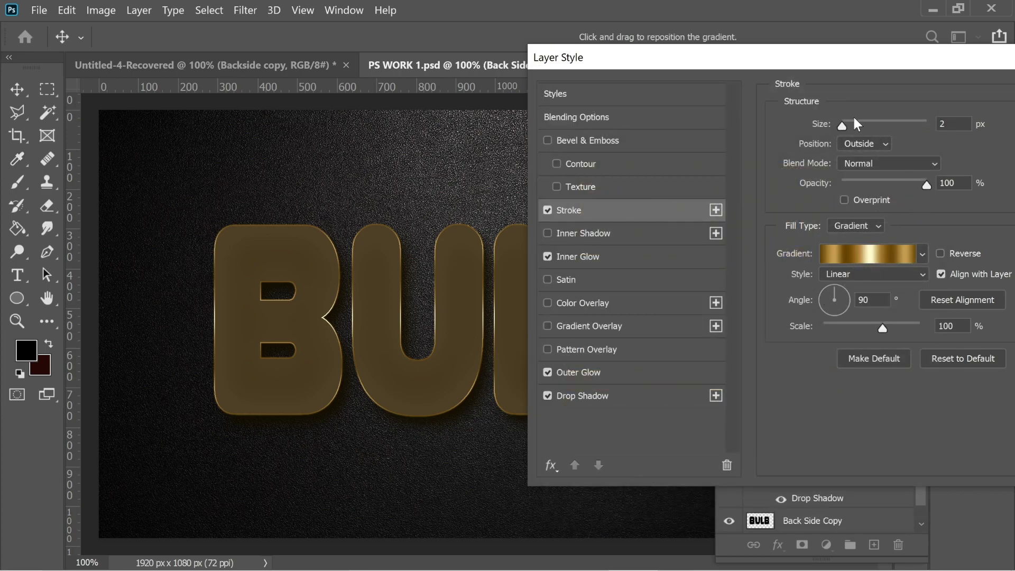
- Try a stroke size of 16 px on the Back Side layer and undo the change
{"action": "left_click_drag", "start_coordinate": [845, 130], "coordinate": [851, 128]}
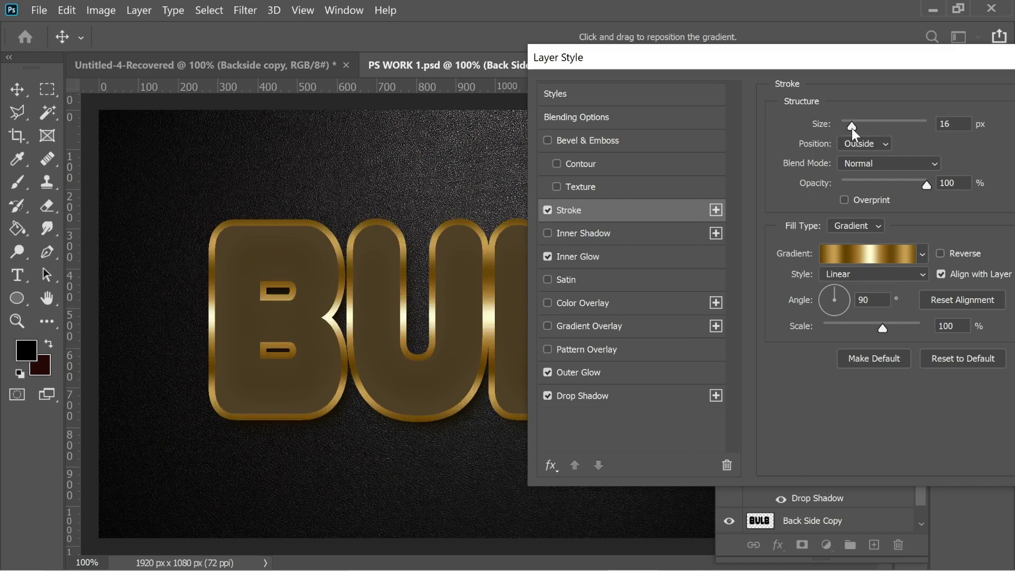
{"action": "key", "text": "ctrl+z"}
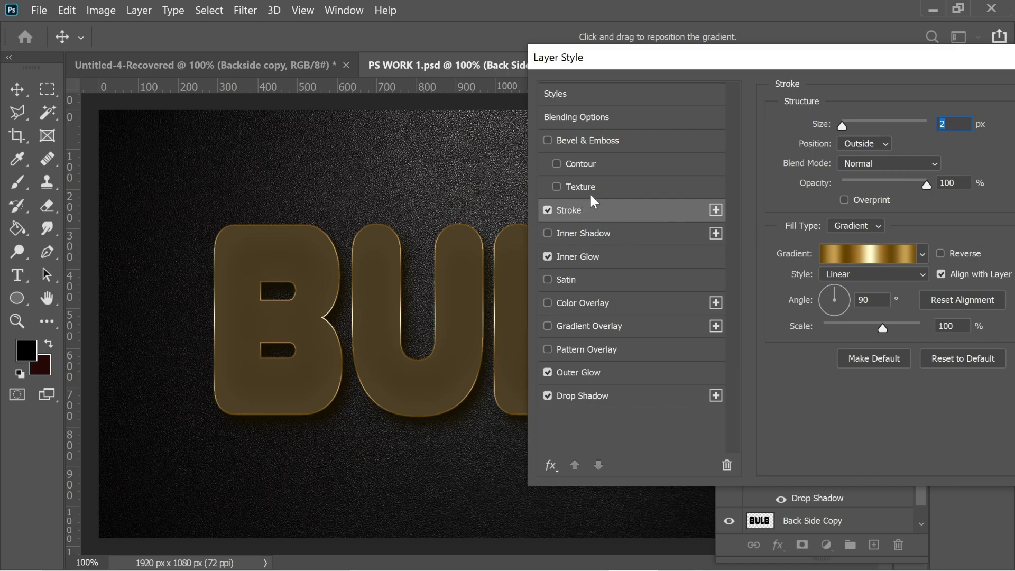
- Turn the Back Side layer's Bevel & Emboss back on, trying out its depth and size and undoing those adjustments
{"action": "left_click", "coordinate": [560, 142]}
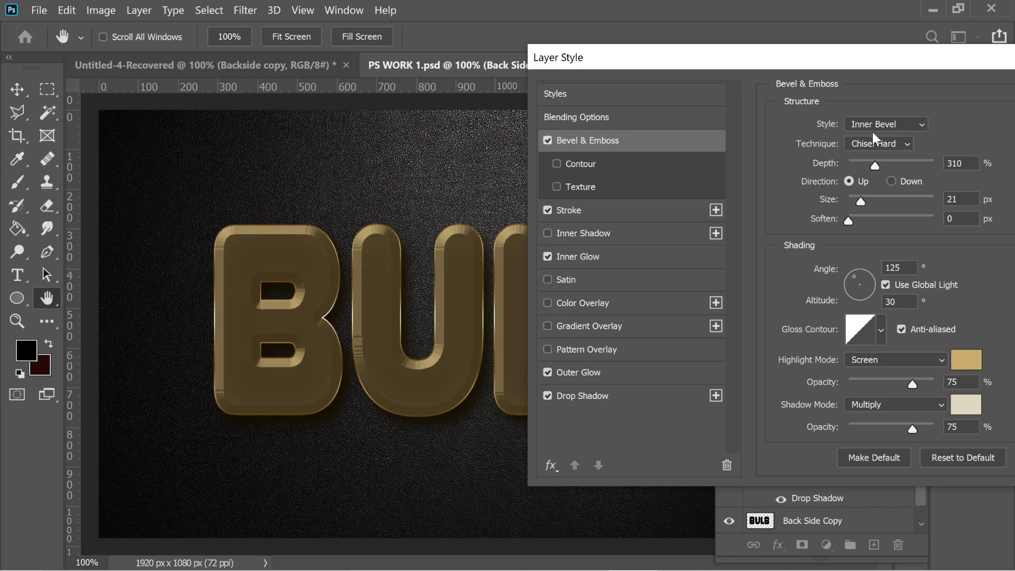
{"action": "left_click_drag", "start_coordinate": [879, 59], "coordinate": [864, 60]}
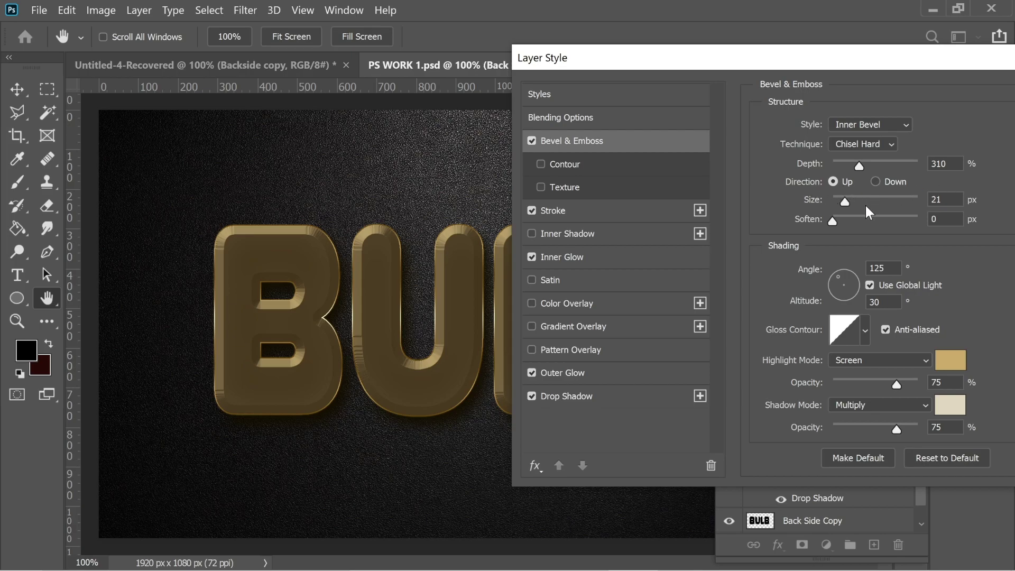
{"action": "left_click_drag", "start_coordinate": [857, 163], "coordinate": [854, 204]}
{"action": "key", "text": "ctrl+z"}
{"action": "key", "text": "ctrl+z"}
- Check the highlight and shadow colours of the Back Side layer's Bevel & Emboss
{"action": "left_click", "coordinate": [951, 361]}
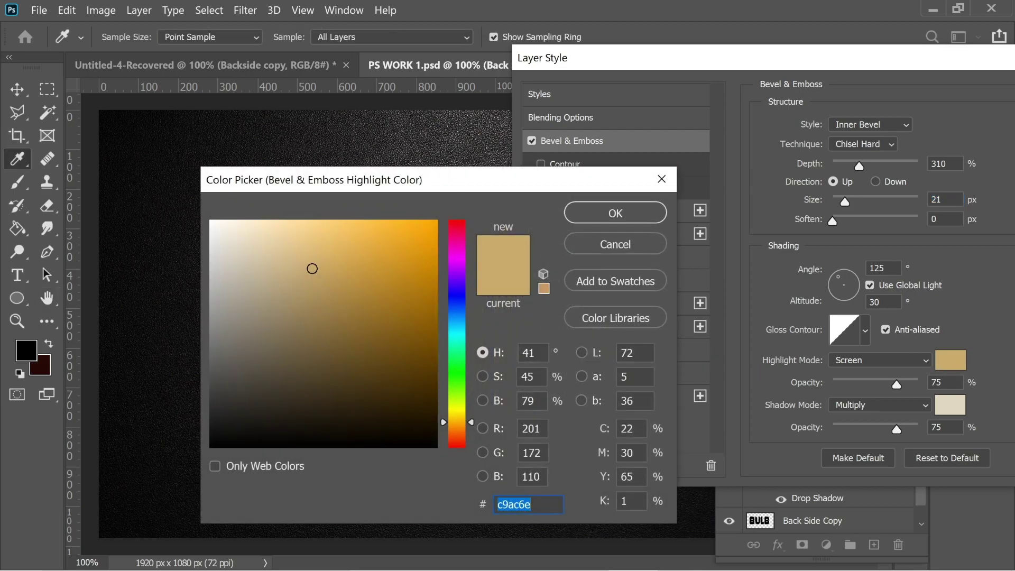
{"action": "left_click", "coordinate": [624, 220]}
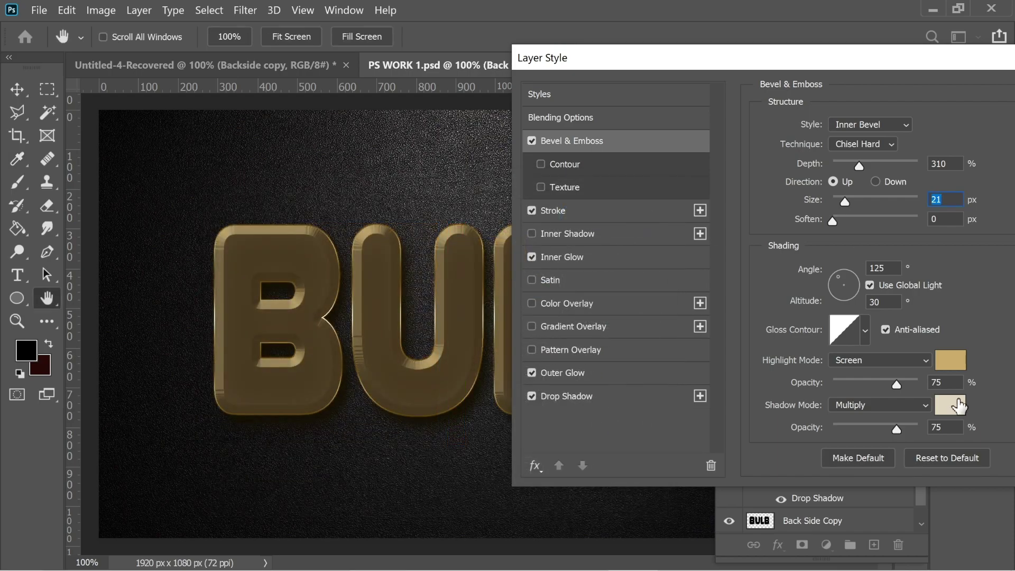
{"action": "left_click", "coordinate": [951, 412]}
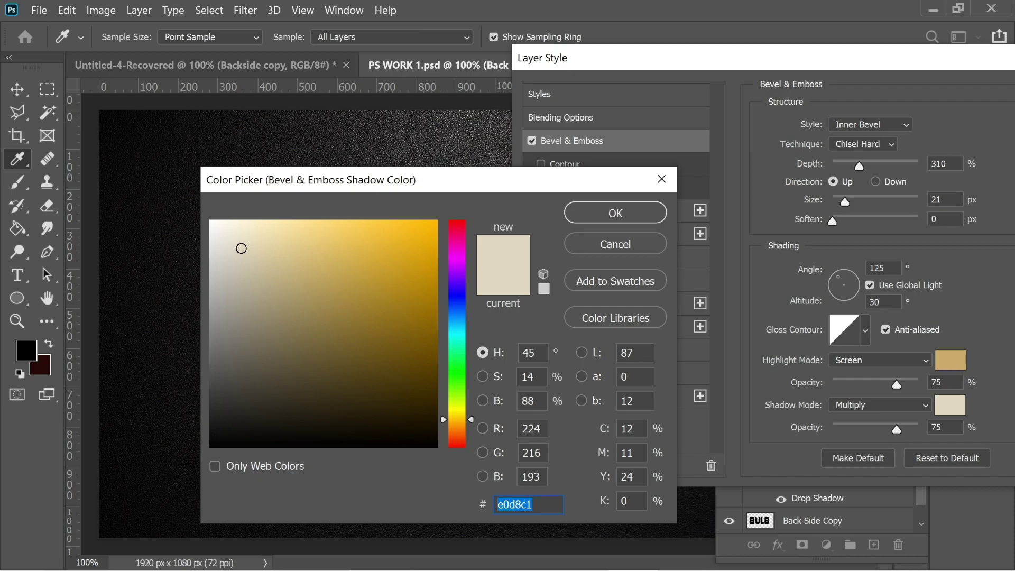
{"action": "left_click", "coordinate": [626, 220]}
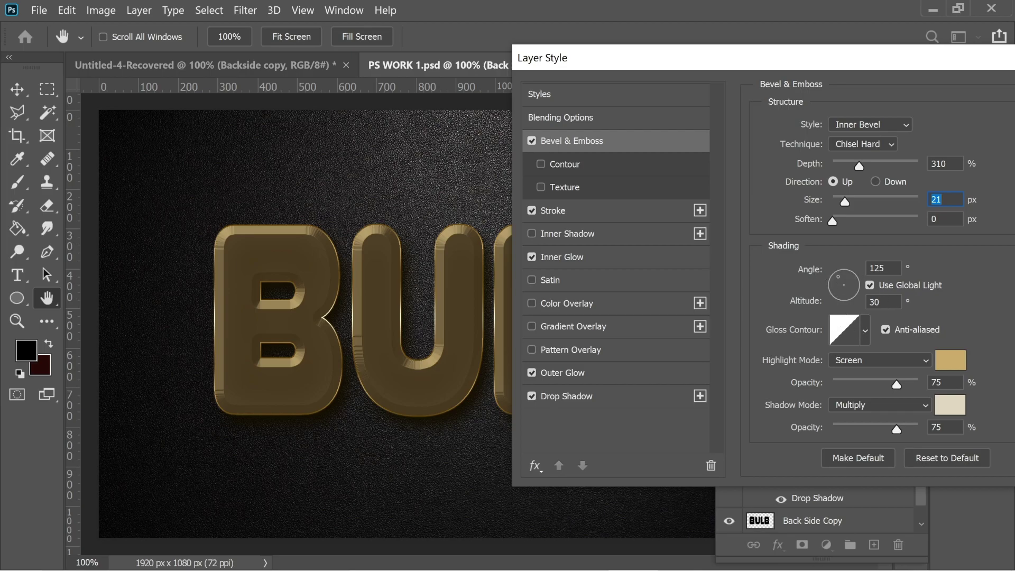
- Turn on Contour and Texture for the Back Side layer's Bevel & Emboss
{"action": "left_click", "coordinate": [560, 163]}
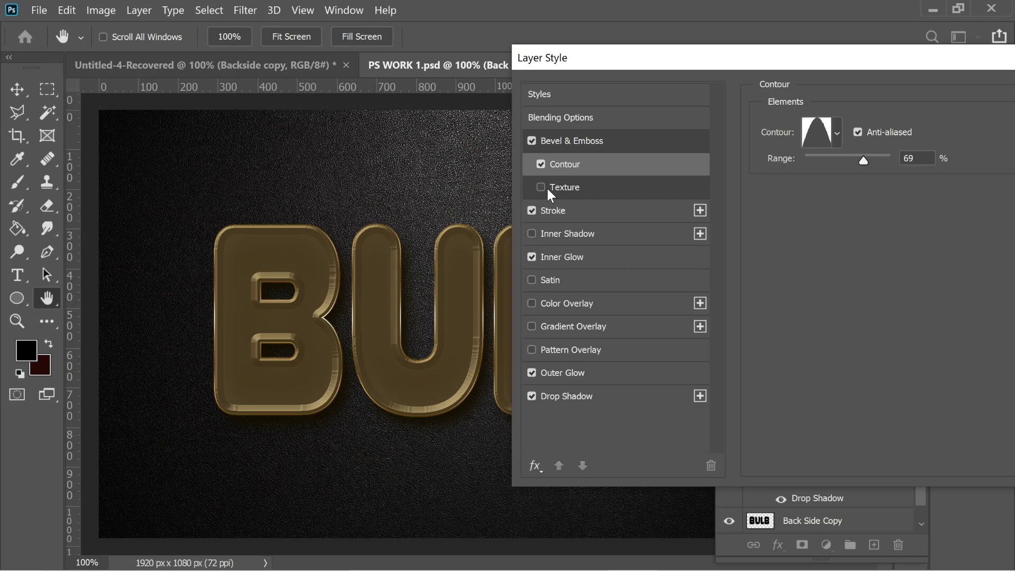
{"action": "left_click", "coordinate": [582, 185]}
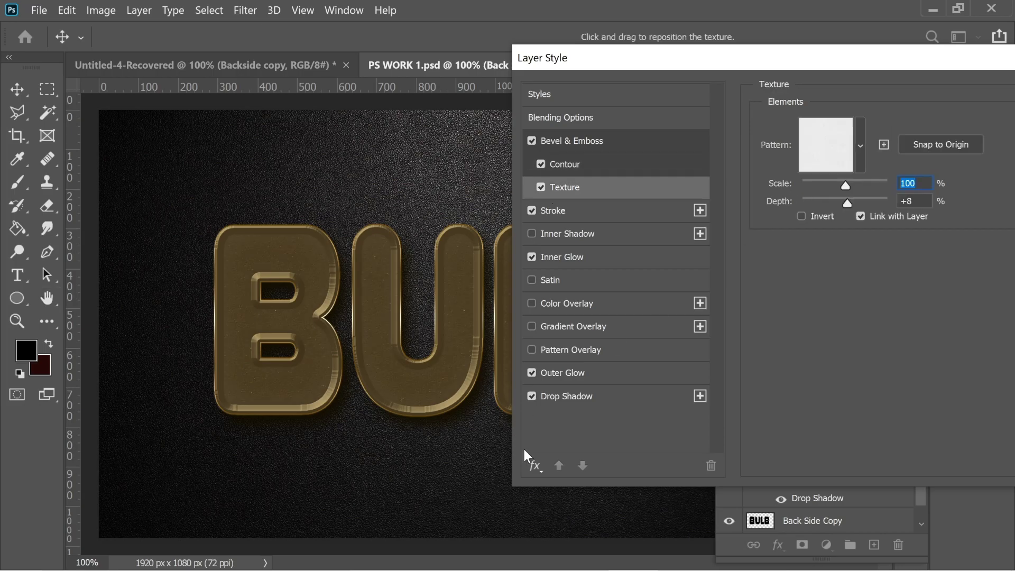
- Open the Gray Texture image from the Downloads folder in Photoshop and accept the Back Side layer's style settings
{"action": "left_click", "coordinate": [465, 555]}
{"action": "left_click", "coordinate": [302, 372]}
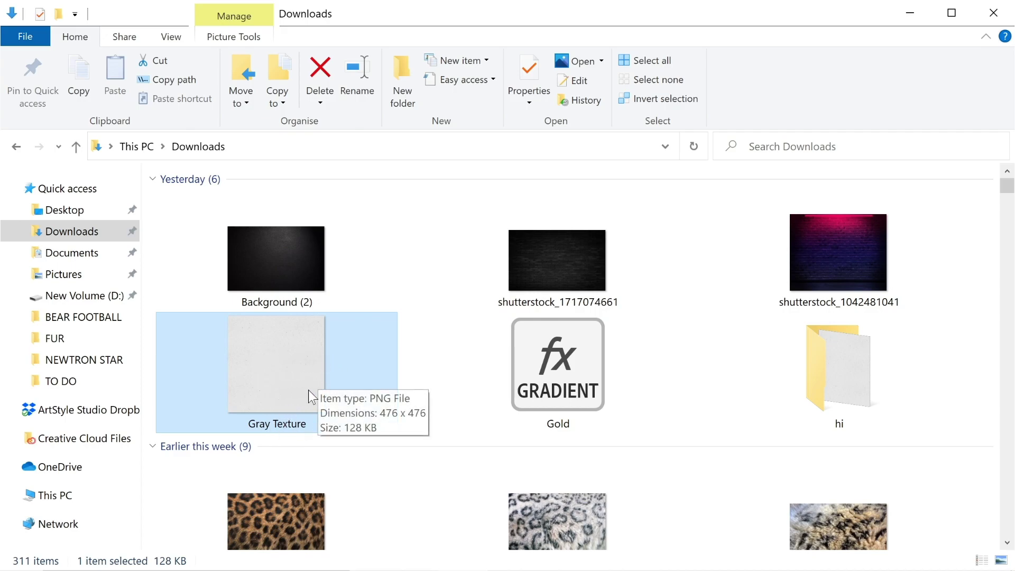
{"action": "right_click", "coordinate": [285, 365]}
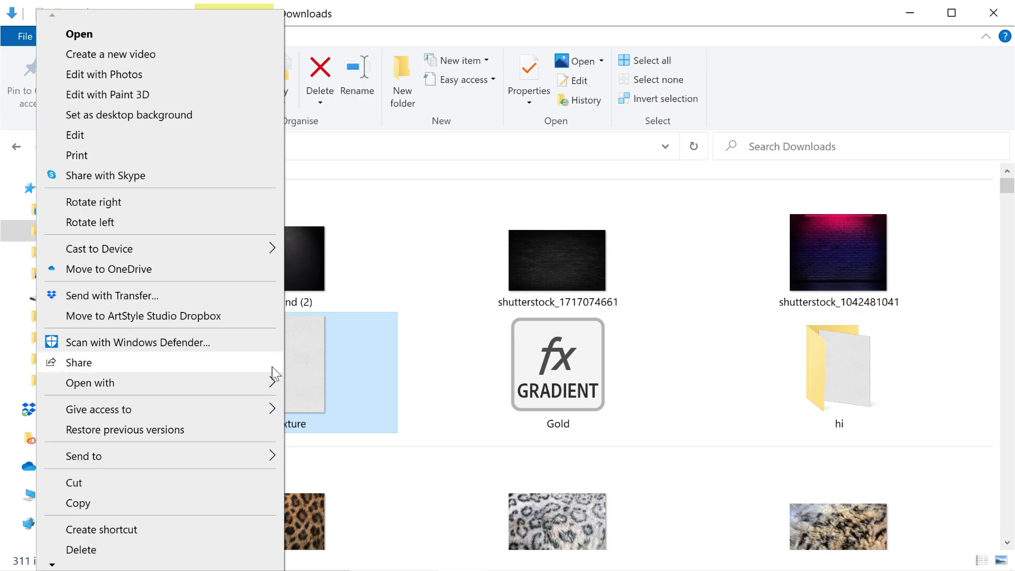
{"action": "mouse_move", "coordinate": [228, 382]}
{"action": "left_click", "coordinate": [350, 426]}
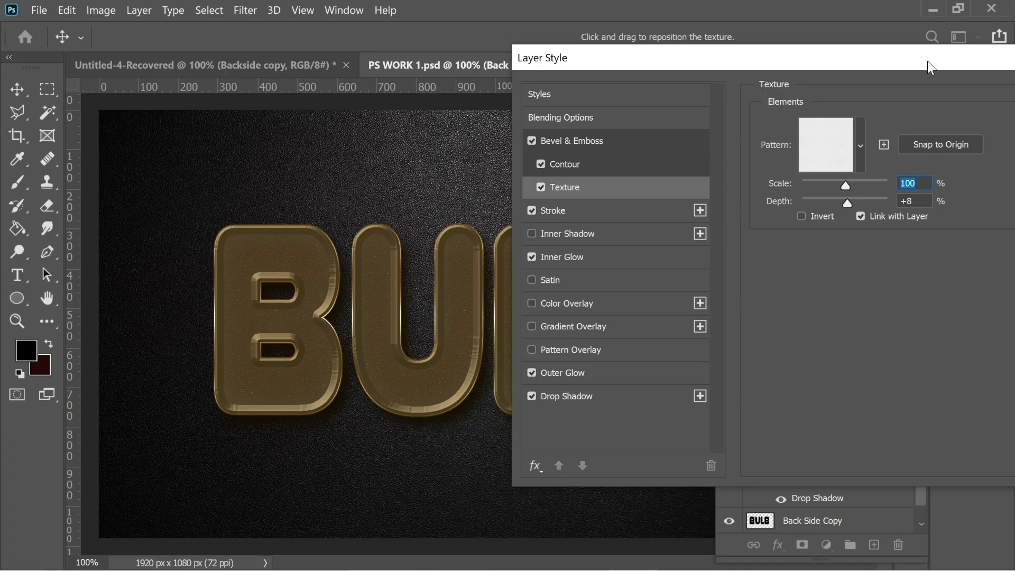
{"action": "left_click_drag", "start_coordinate": [926, 61], "coordinate": [704, 65]}
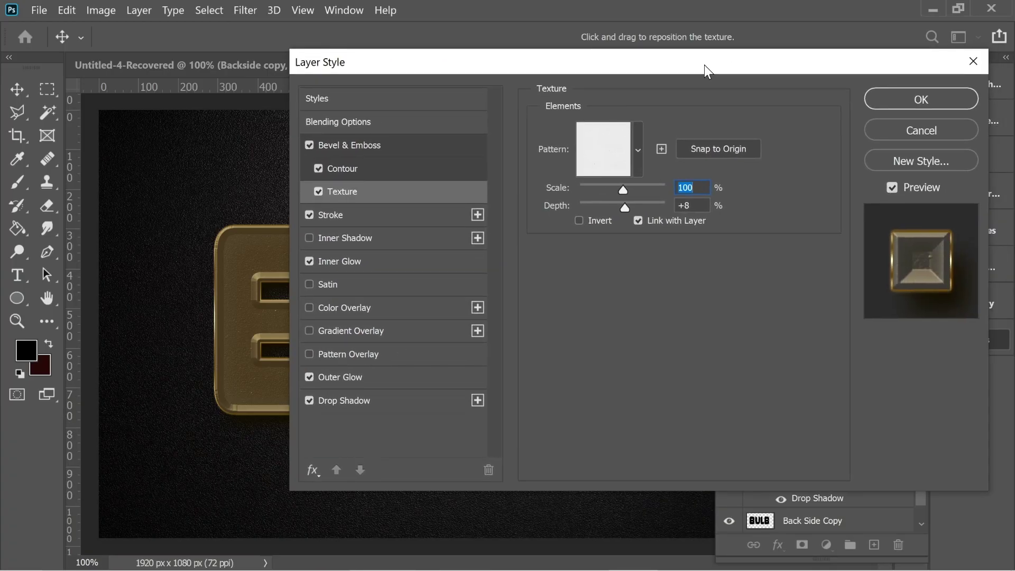
{"action": "left_click", "coordinate": [933, 101]}
- Define the opened gray texture image as a pattern named Gray Texture.png
{"action": "key", "text": "m"}
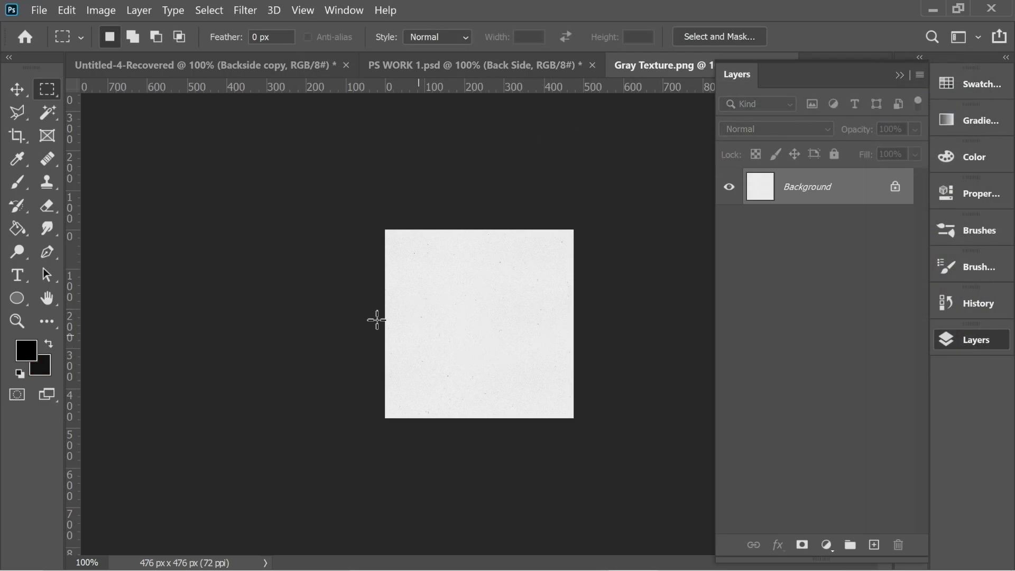
{"action": "left_click", "coordinate": [44, 13]}
{"action": "mouse_move", "coordinate": [59, 12]}
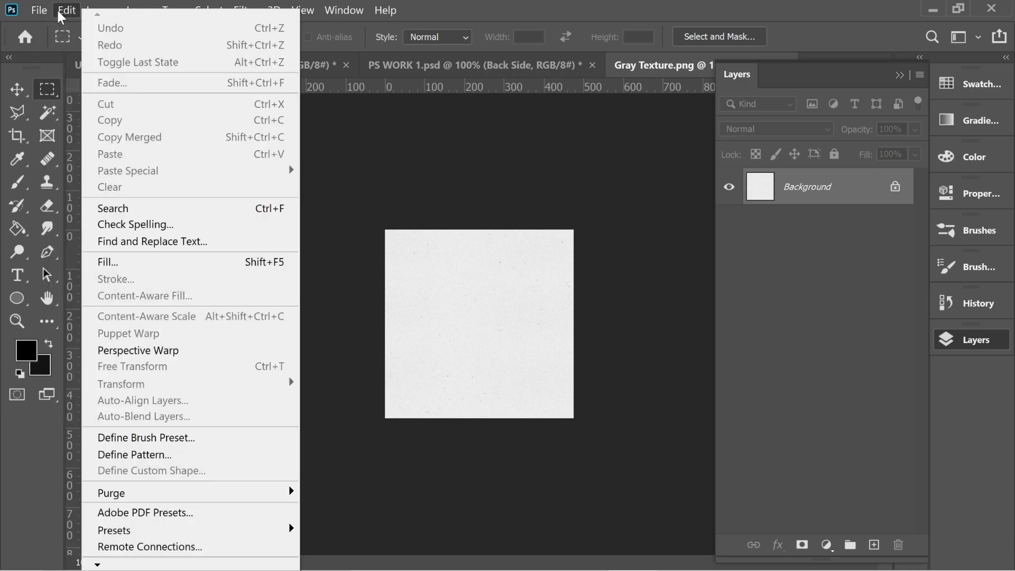
{"action": "left_click", "coordinate": [166, 456]}
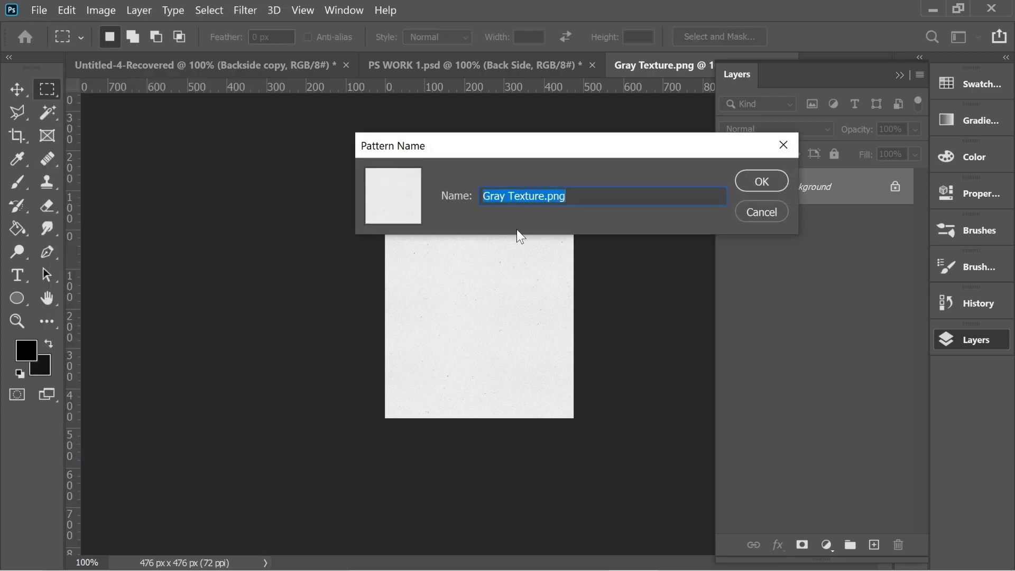
{"action": "left_click", "coordinate": [761, 181]}
- In PS WORK 1.psd, choose the Gray Texture pattern for the Back Side layer's bevel texture and accept the layer style
{"action": "left_click", "coordinate": [267, 65]}
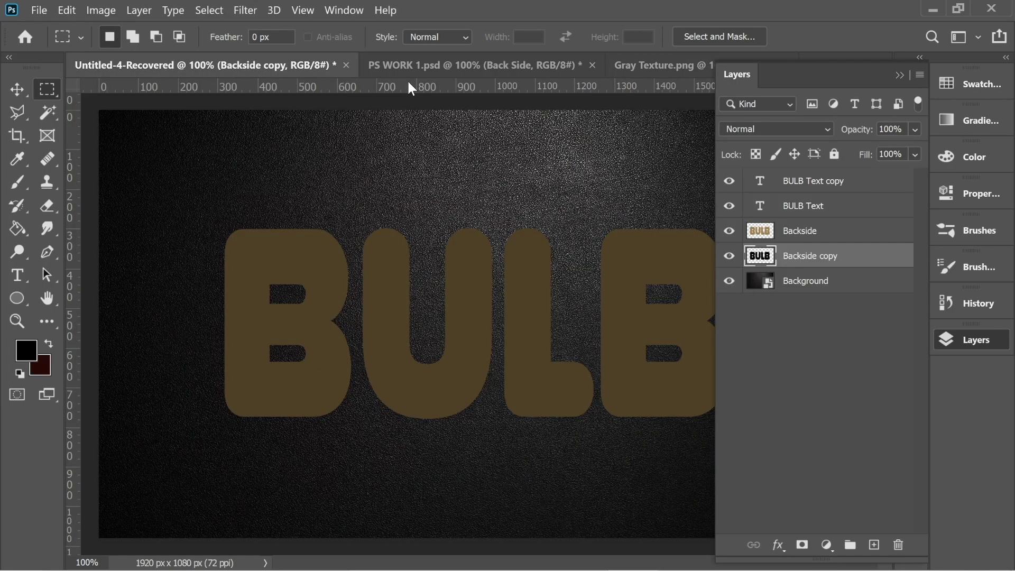
{"action": "left_click", "coordinate": [390, 63]}
{"action": "double_click", "coordinate": [788, 446]}
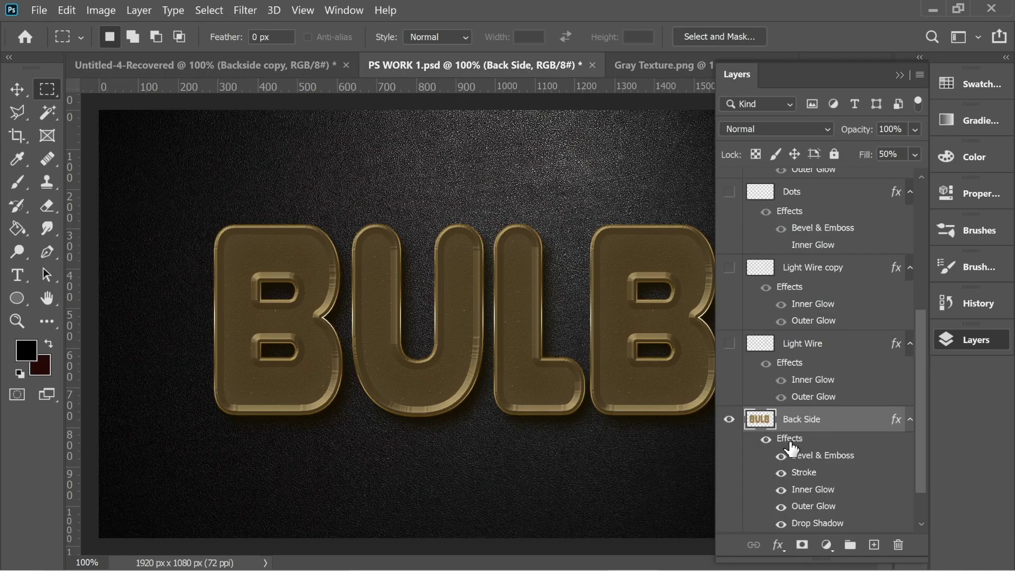
{"action": "left_click", "coordinate": [352, 192]}
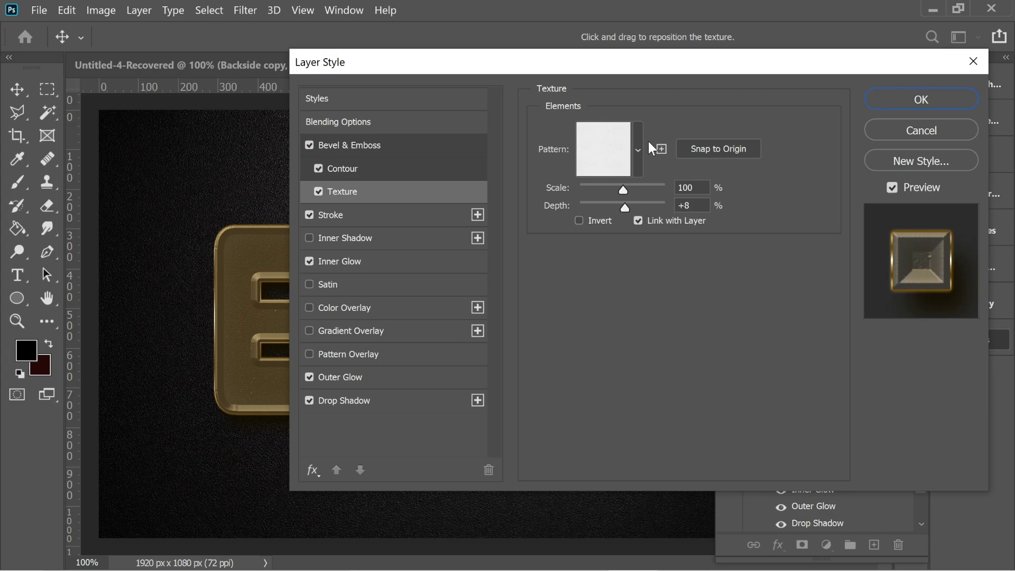
{"action": "left_click", "coordinate": [638, 153]}
{"action": "left_click_drag", "start_coordinate": [680, 233], "coordinate": [686, 268]}
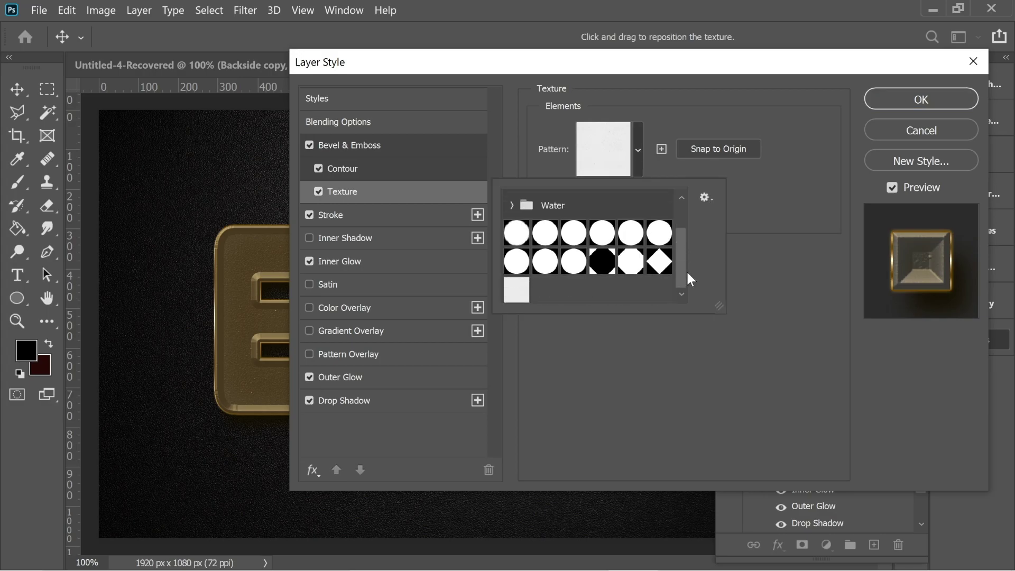
{"action": "left_click", "coordinate": [517, 291]}
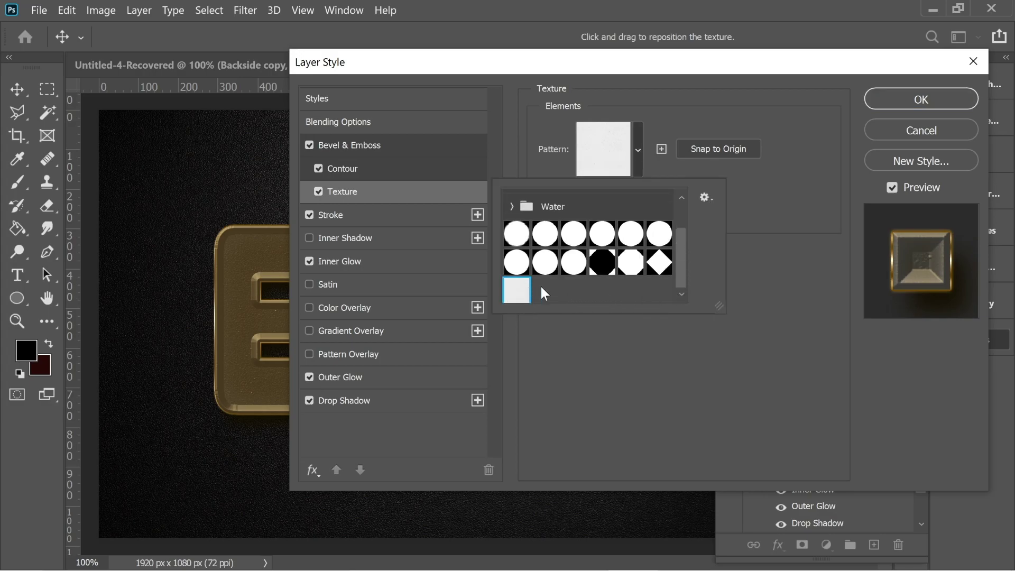
{"action": "left_click", "coordinate": [773, 218]}
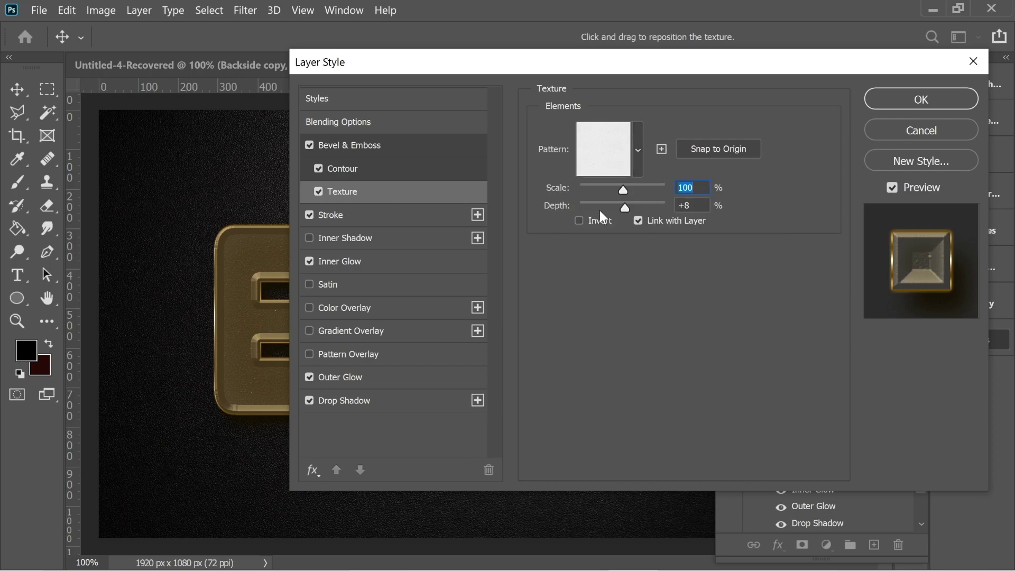
{"action": "left_click_drag", "start_coordinate": [627, 62], "coordinate": [786, 65]}
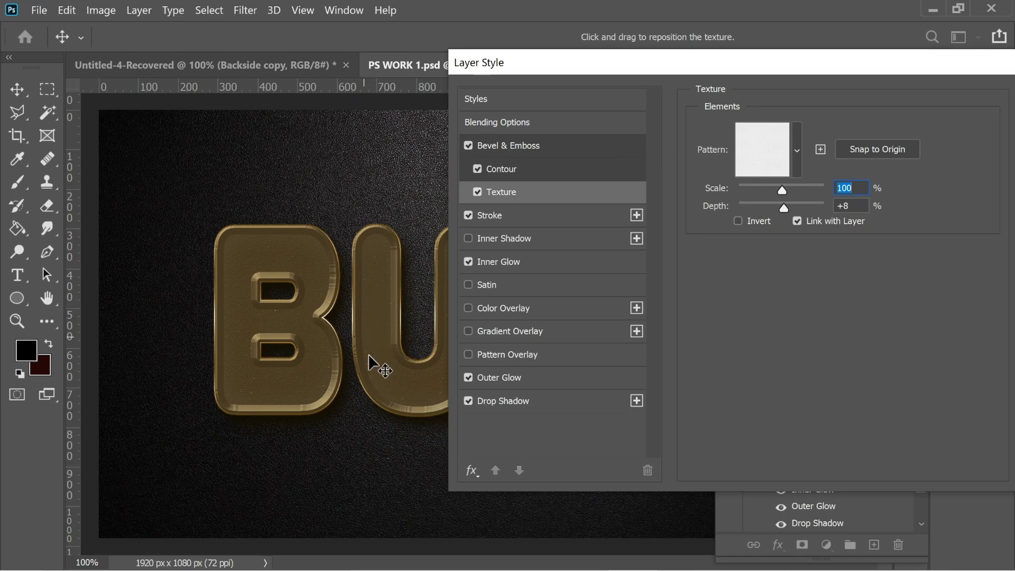
{"action": "left_click_drag", "start_coordinate": [772, 62], "coordinate": [607, 63]}
{"action": "left_click", "coordinate": [935, 106]}
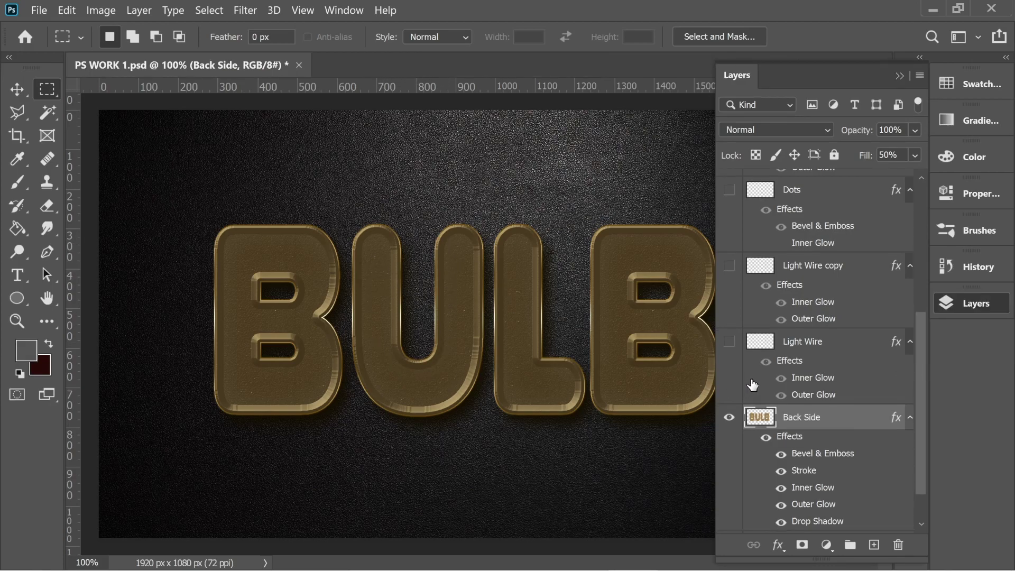
- Show the Light Wire layer, turn off its effects to examine the bare wire lines, and hide the layer again
{"action": "left_click", "coordinate": [729, 342]}
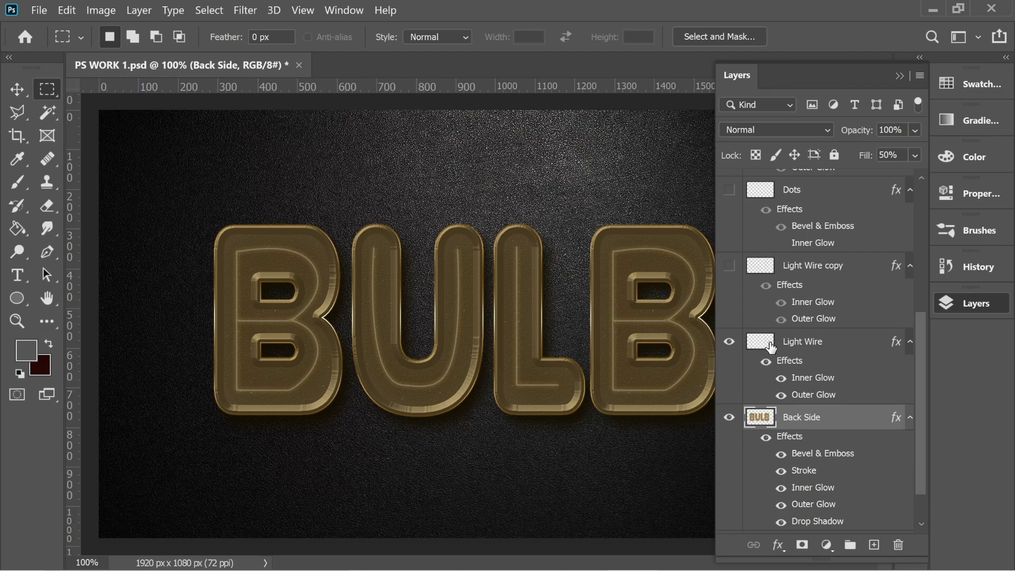
{"action": "left_click", "coordinate": [766, 361]}
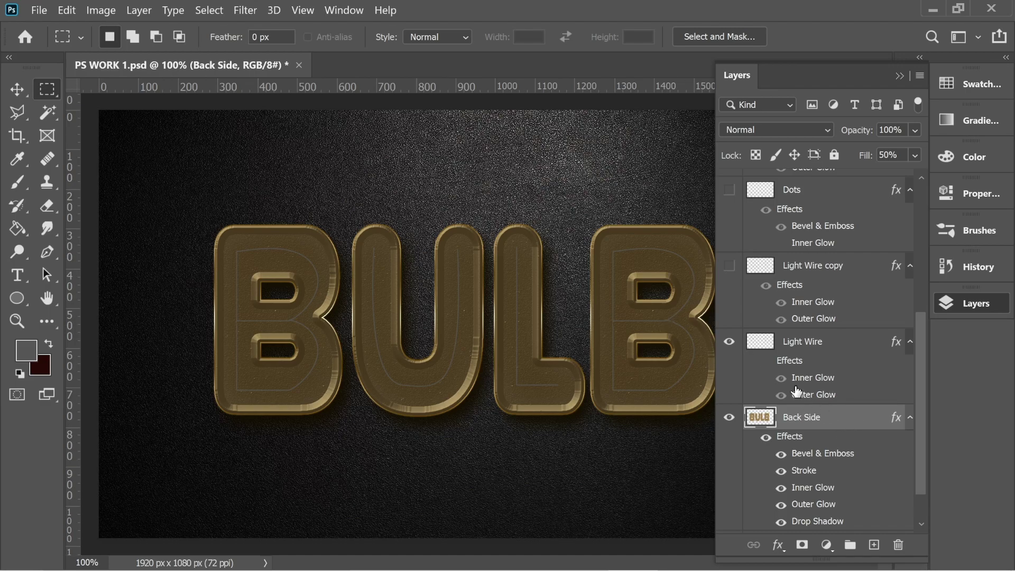
{"action": "left_click", "coordinate": [729, 342]}
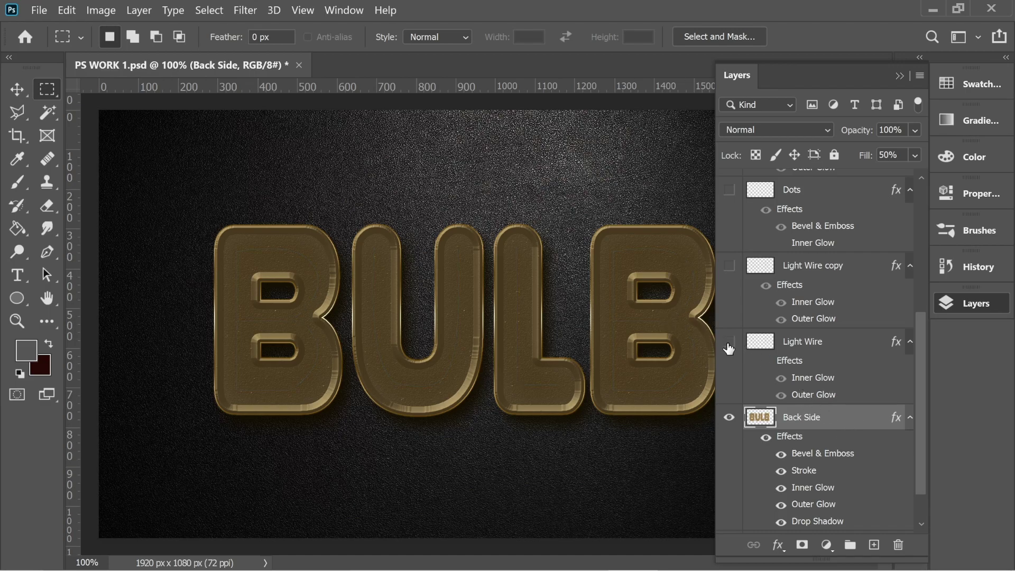
- Add a new layer directly above Back Side and name it Light wire Practice
{"action": "left_click", "coordinate": [875, 544]}
{"action": "double_click", "coordinate": [798, 417]}
{"action": "type", "text": "Light wire"}
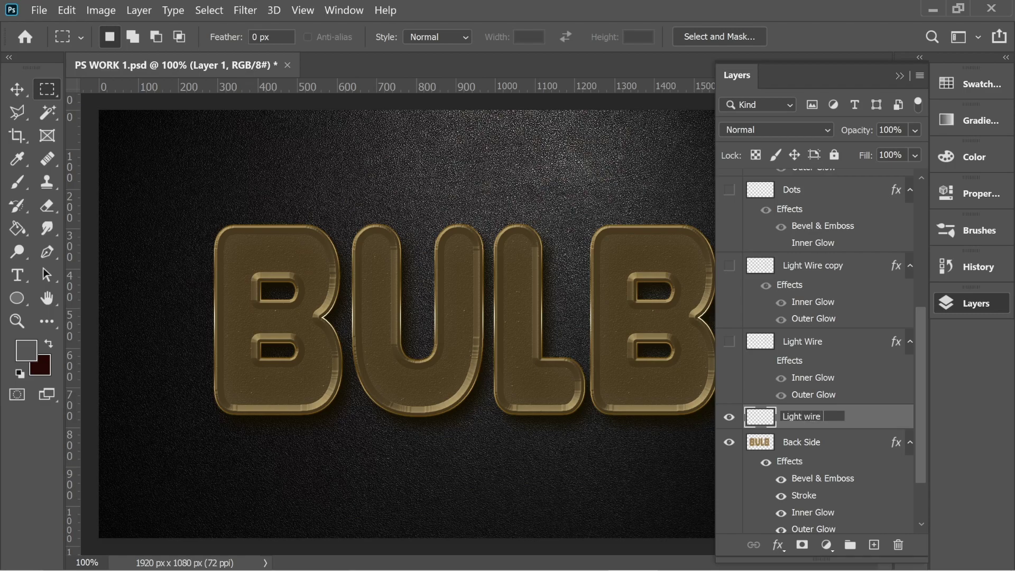
{"action": "type", "text": " Practice"}
{"action": "left_click", "coordinate": [922, 390]}
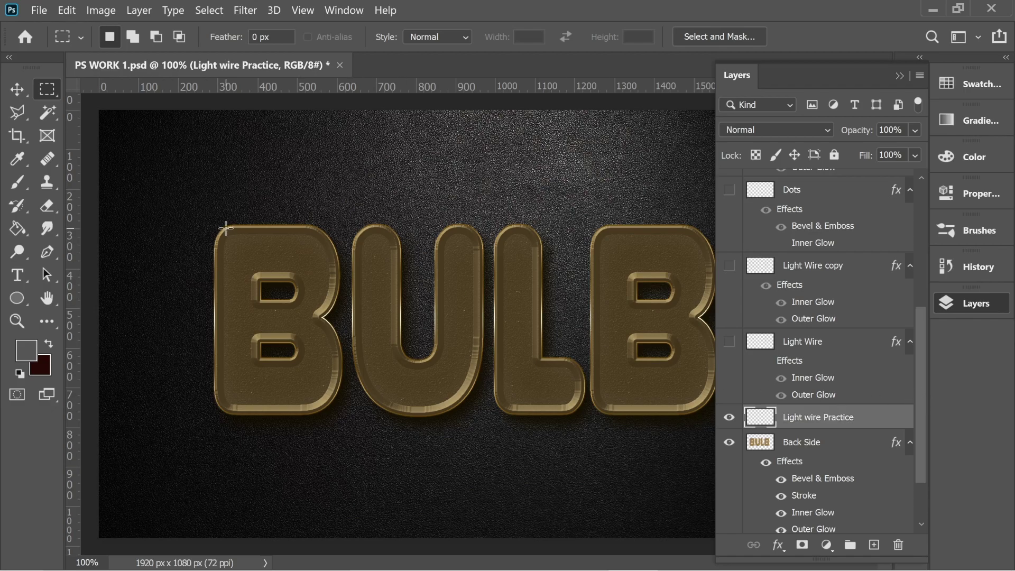
- Select the Brush tool and set the Hard Round brush's size to 3 px
{"action": "left_click", "coordinate": [17, 183]}
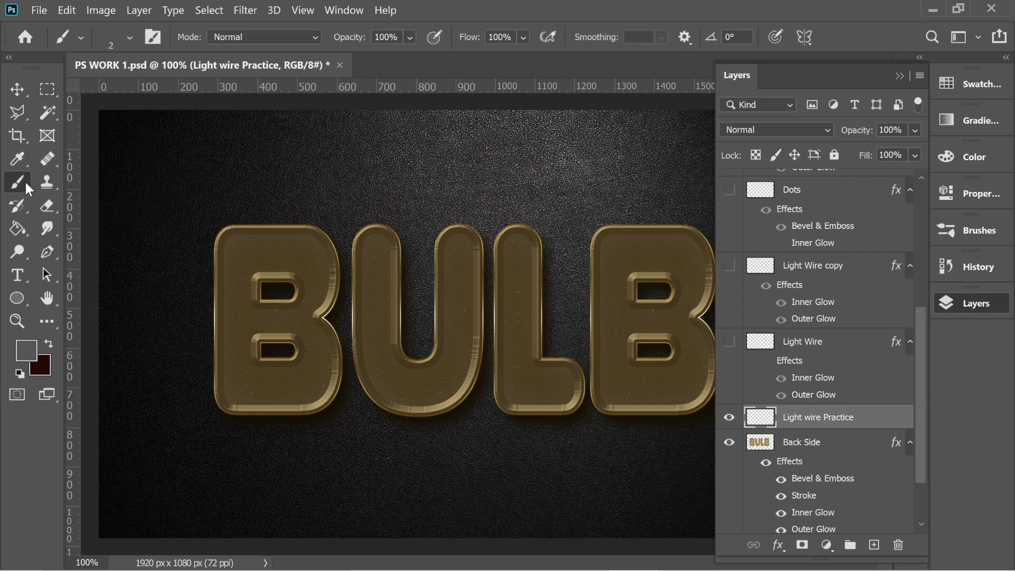
{"action": "left_click", "coordinate": [131, 37]}
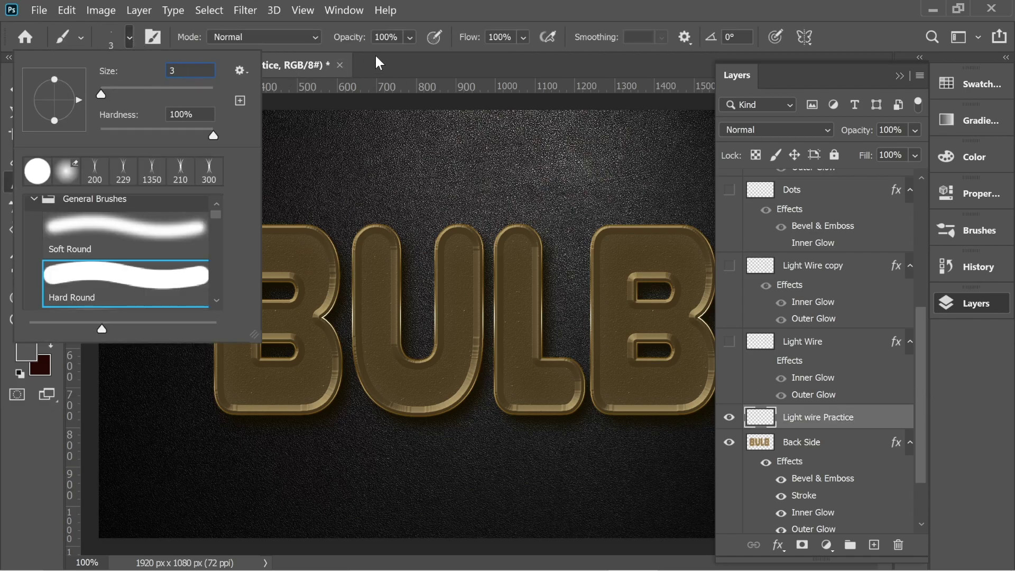
{"action": "left_click", "coordinate": [398, 69]}
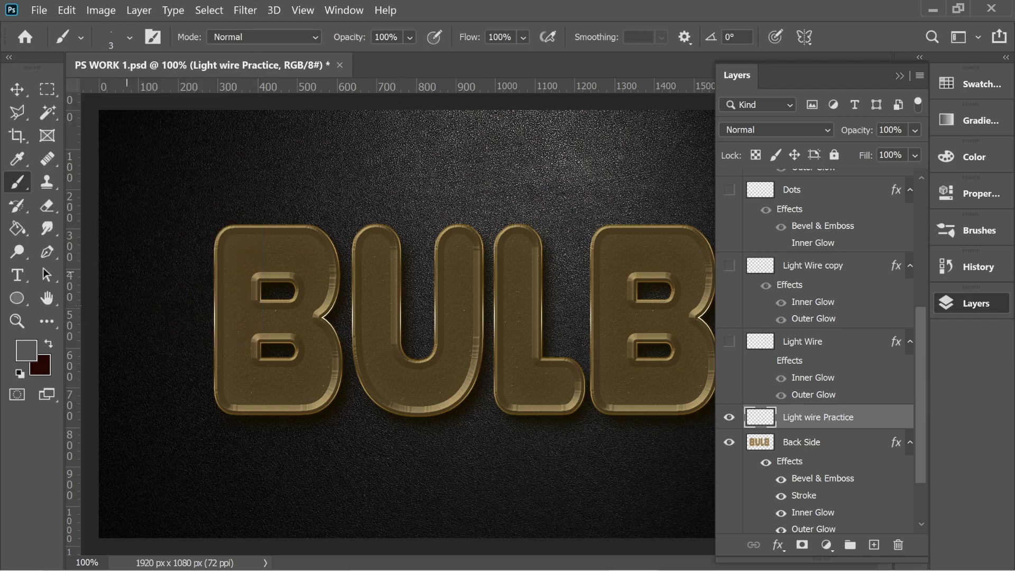
- With foreground colour #555555, draw a Pen path around the upper half of the first B and stroke it with the Brush
{"action": "left_click", "coordinate": [26, 351]}
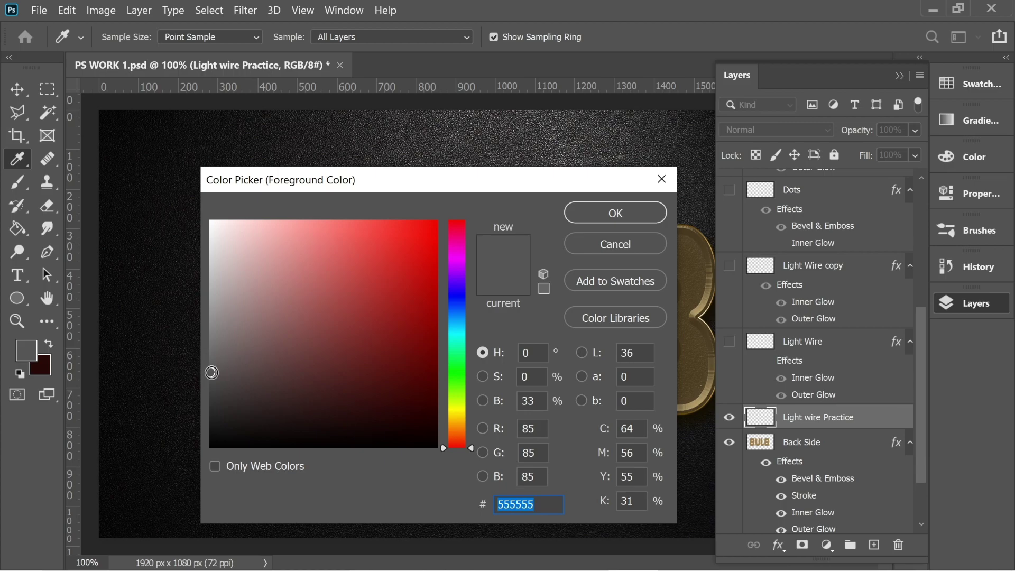
{"action": "left_click", "coordinate": [601, 211]}
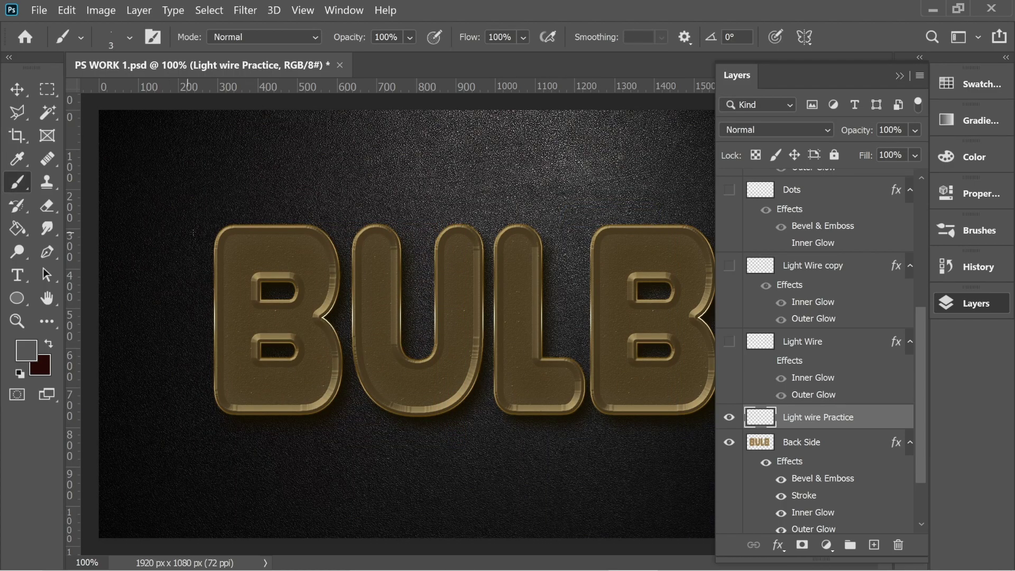
{"action": "left_click", "coordinate": [50, 252]}
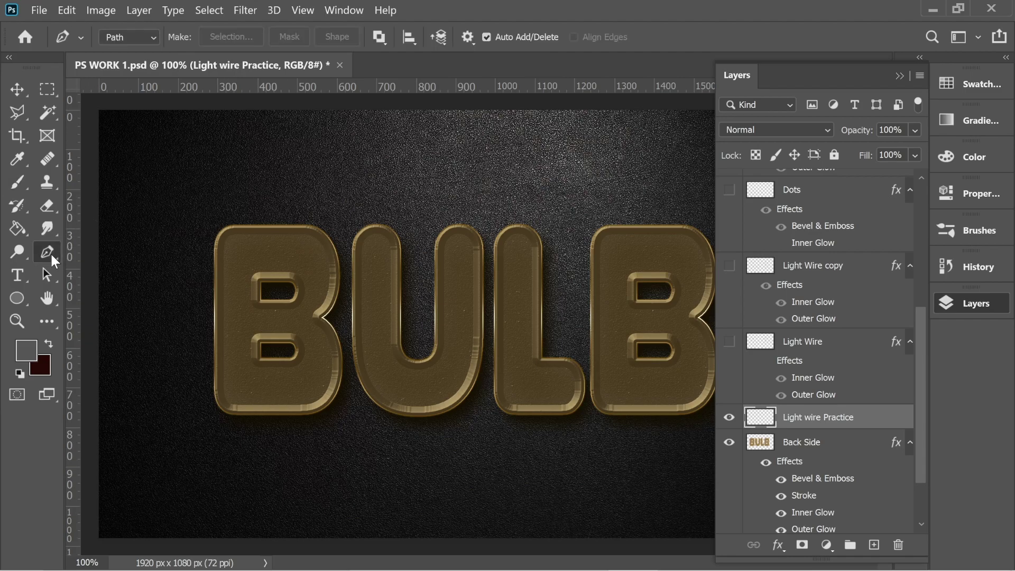
{"action": "left_click", "coordinate": [235, 316]}
{"action": "left_click_drag", "start_coordinate": [293, 315], "coordinate": [304, 314]}
{"action": "left_click_drag", "start_coordinate": [314, 256], "coordinate": [305, 248]}
{"action": "left_click", "coordinate": [234, 250]}
{"action": "right_click", "coordinate": [275, 257]}
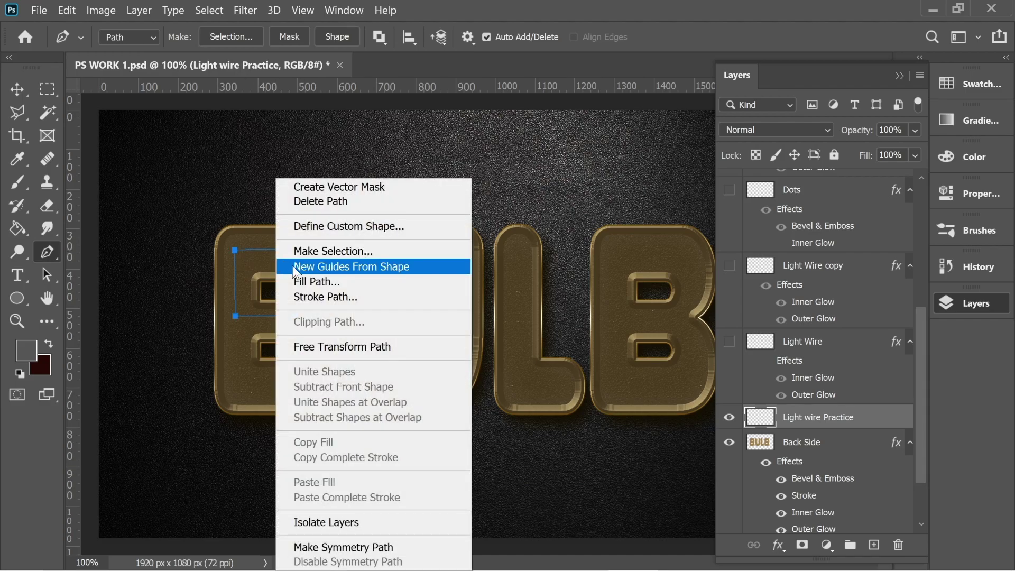
{"action": "left_click", "coordinate": [316, 294]}
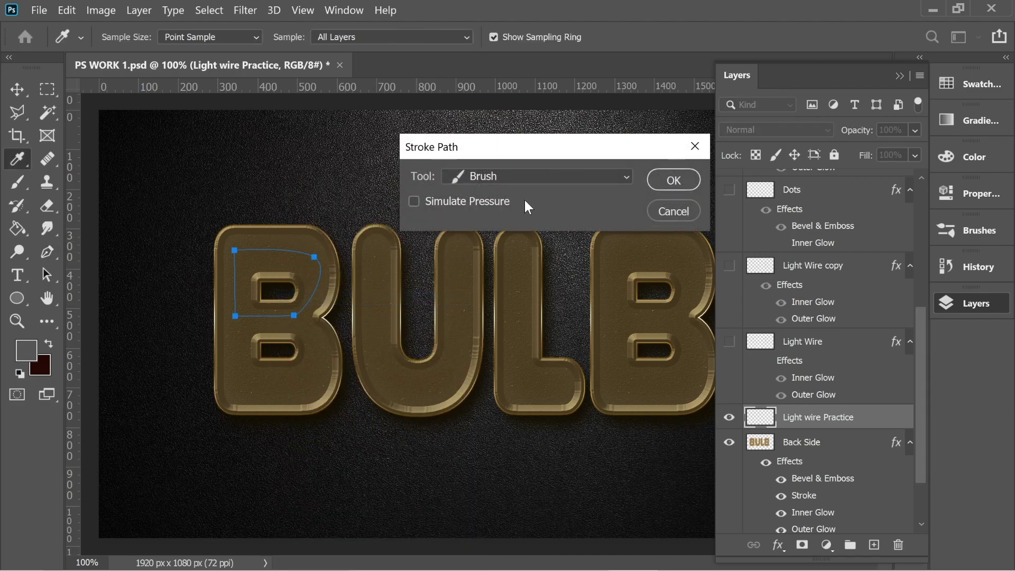
{"action": "left_click", "coordinate": [678, 179]}
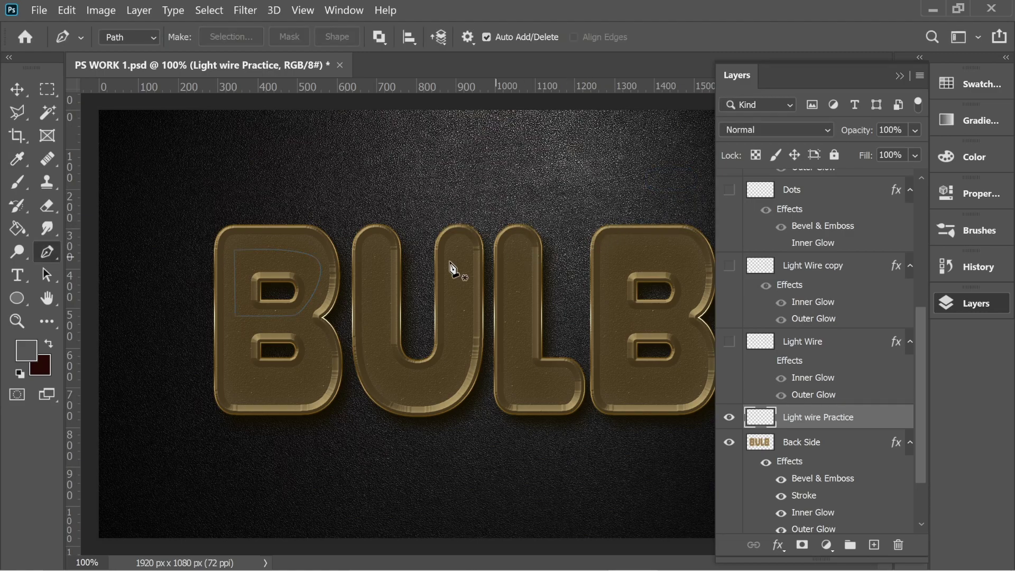
- Trace the lower half of the first B with a curved Pen path and stroke it with the Brush
{"action": "left_click", "coordinate": [236, 317]}
{"action": "left_click", "coordinate": [241, 390]}
{"action": "left_click", "coordinate": [314, 389]}
{"action": "left_click_drag", "start_coordinate": [295, 315], "coordinate": [267, 305]}
{"action": "right_click", "coordinate": [288, 317]}
{"action": "left_click", "coordinate": [317, 297]}
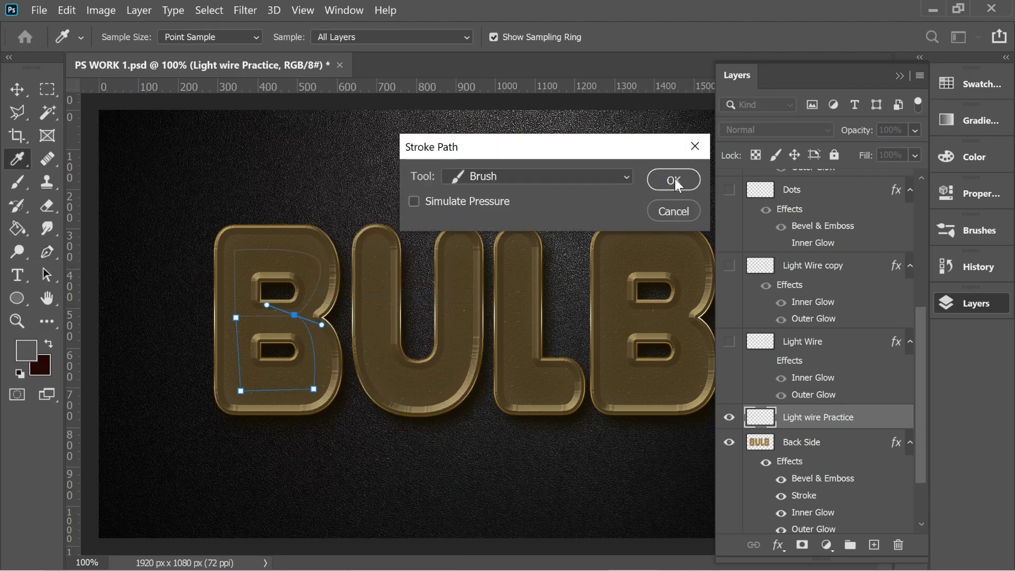
{"action": "left_click", "coordinate": [674, 179]}
{"action": "key", "text": "Return"}
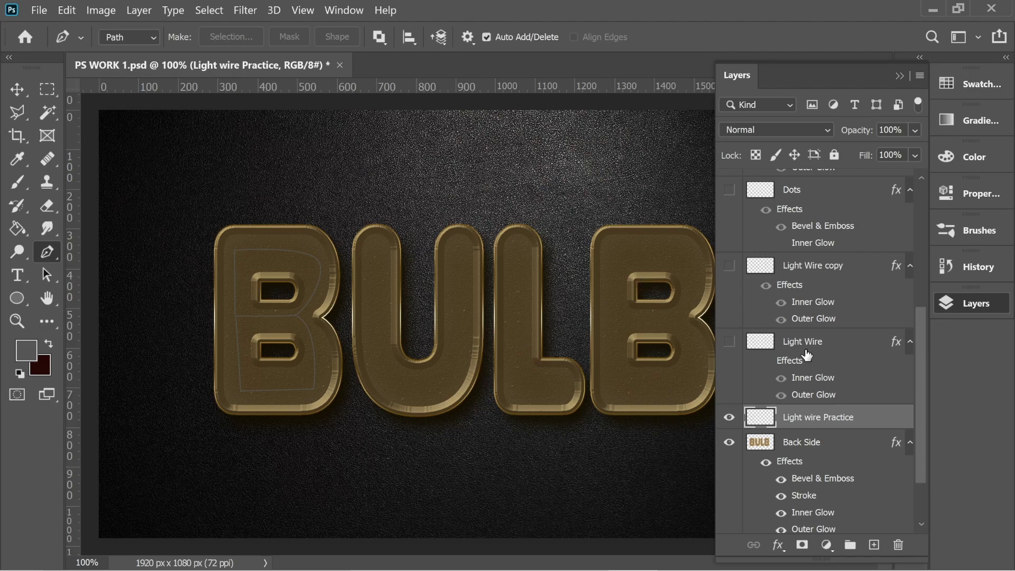
- Delete the Light wire Practice layer and show the Light Wire layer
{"action": "key", "text": "Delete"}
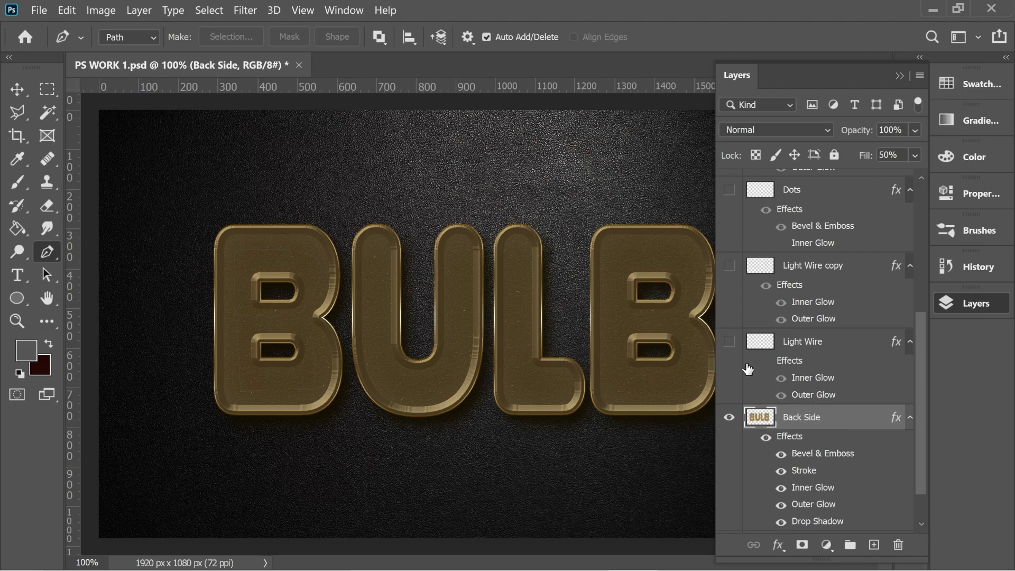
{"action": "left_click", "coordinate": [729, 340]}
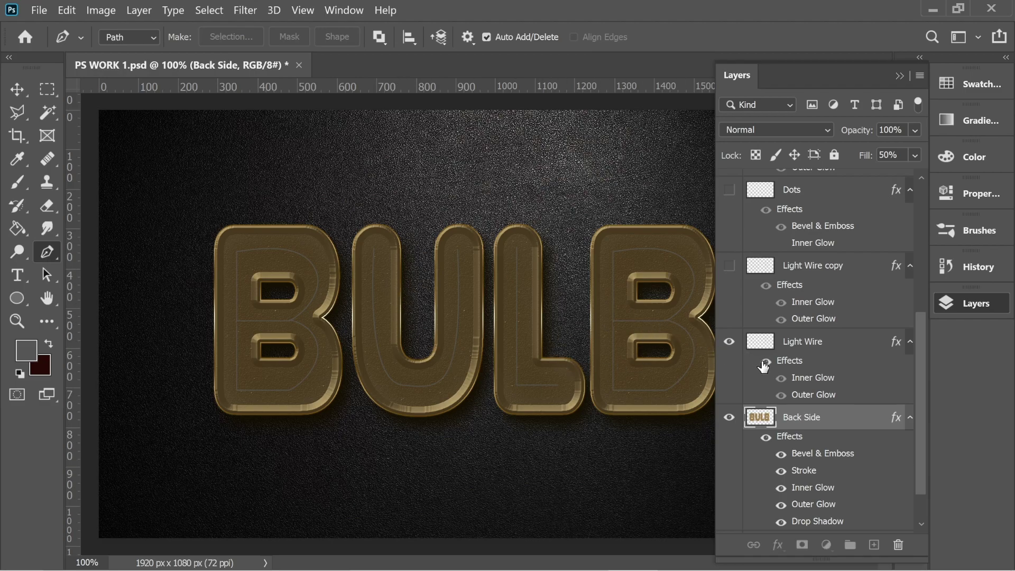
- In the Light Wire layer's style, turn off Inner Glow and keep Outer Glow on with colour #ffffbe and 75% opacity
{"action": "double_click", "coordinate": [790, 362]}
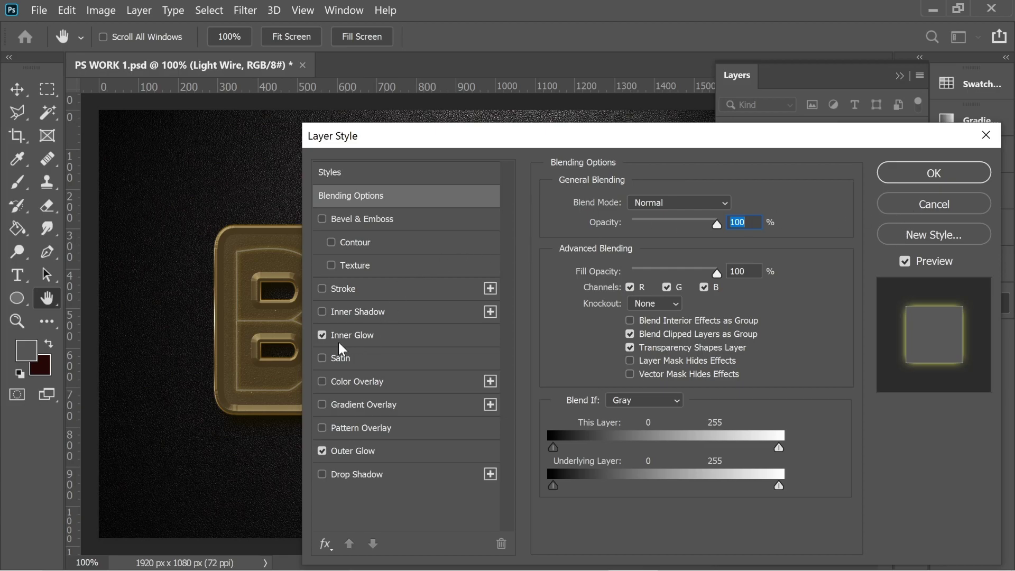
{"action": "left_click", "coordinate": [322, 335]}
{"action": "left_click", "coordinate": [322, 450]}
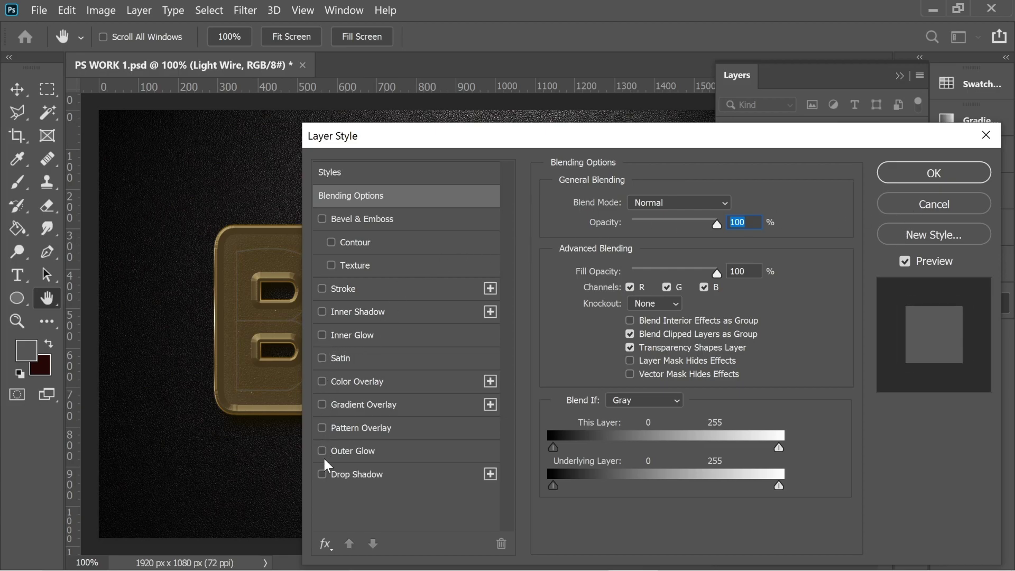
{"action": "left_click", "coordinate": [322, 450]}
{"action": "left_click_drag", "start_coordinate": [446, 138], "coordinate": [567, 122]}
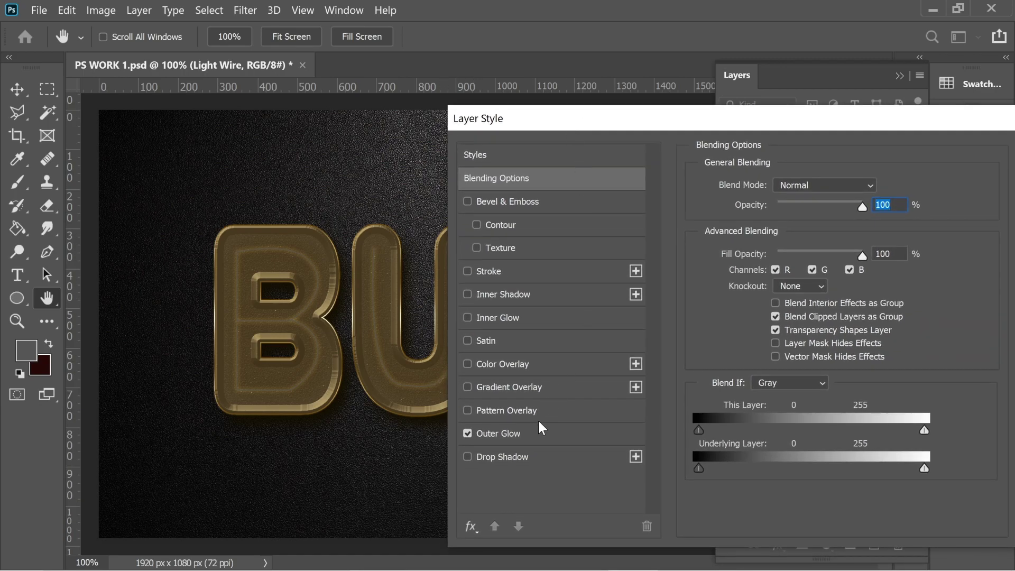
{"action": "left_click", "coordinate": [564, 423]}
{"action": "left_click", "coordinate": [739, 248]}
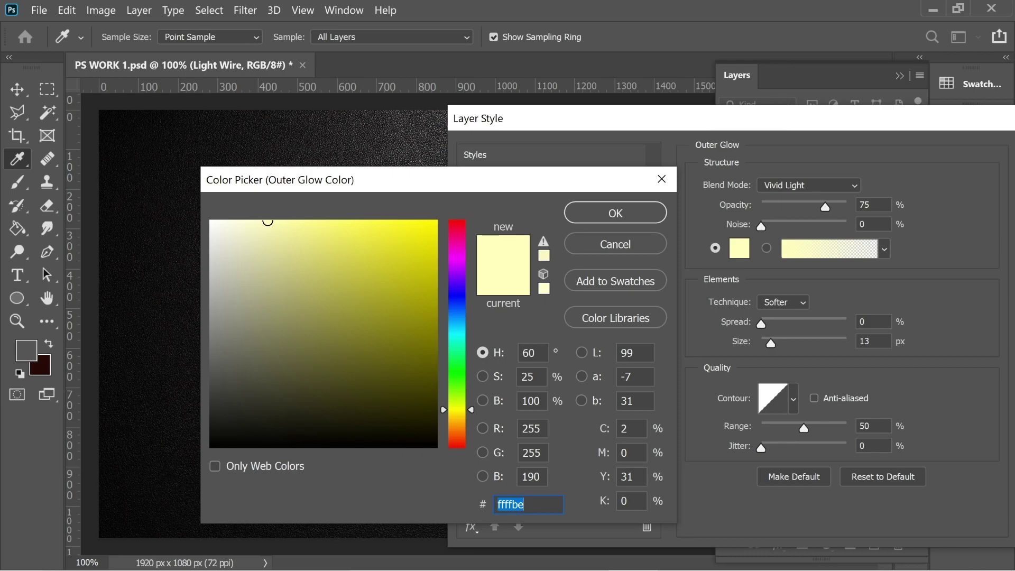
{"action": "left_click", "coordinate": [626, 211]}
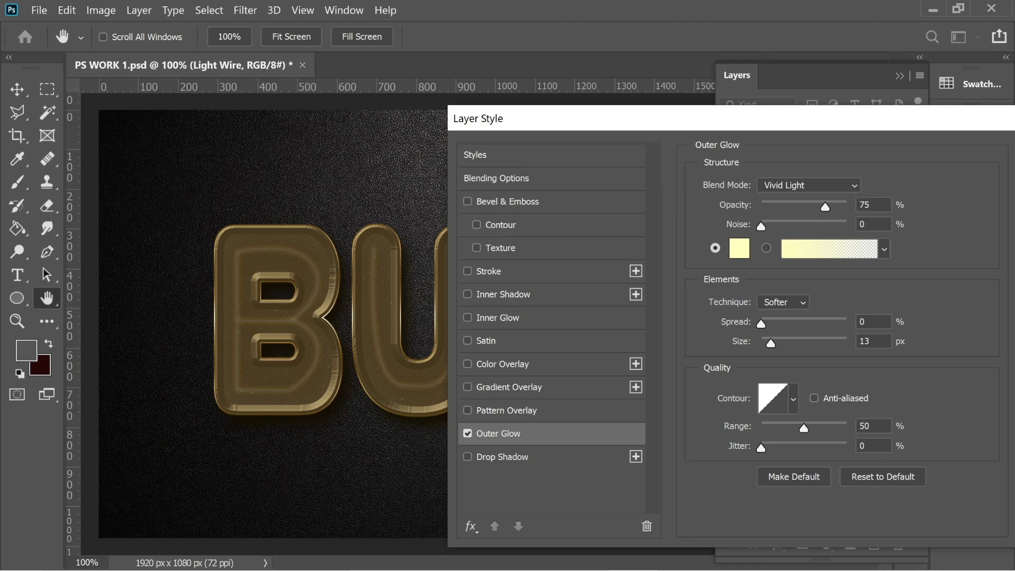
{"action": "mouse_move", "coordinate": [838, 204]}
{"action": "left_mouse_down"}
{"action": "mouse_move", "coordinate": [794, 205]}
{"action": "mouse_move", "coordinate": [824, 206]}
{"action": "left_mouse_up"}
- Turn Inner Glow back on for Light Wire with colour #d5d5cd and accept the layer style
{"action": "left_click", "coordinate": [485, 319]}
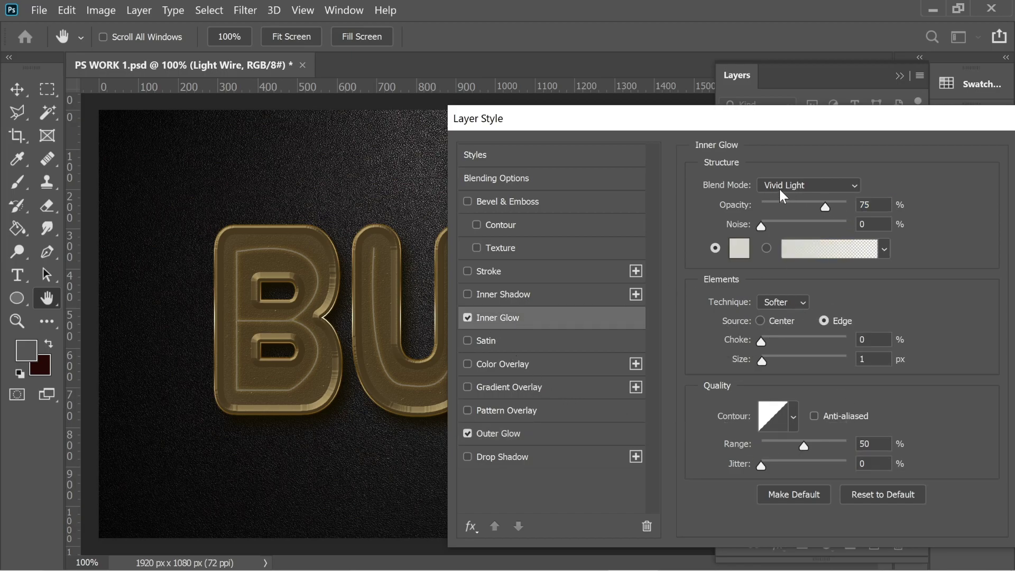
{"action": "left_click", "coordinate": [738, 249]}
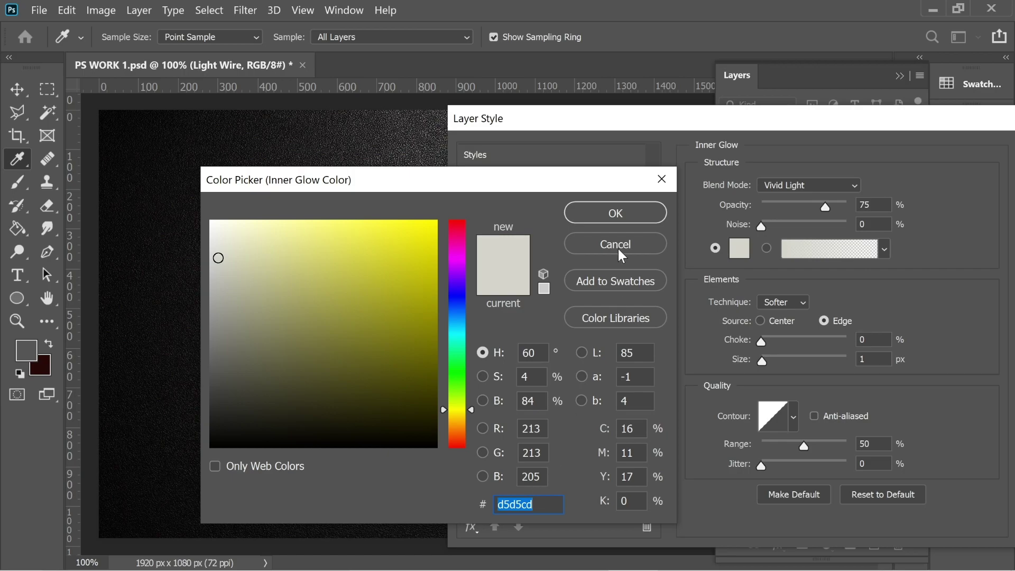
{"action": "left_click", "coordinate": [615, 213]}
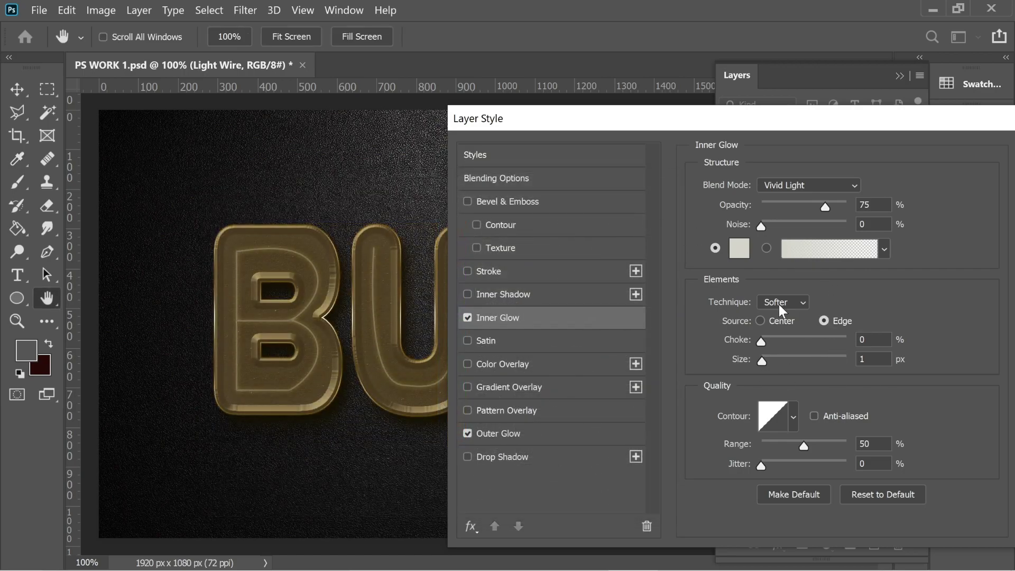
{"action": "left_click_drag", "start_coordinate": [854, 122], "coordinate": [750, 124]}
{"action": "left_click", "coordinate": [960, 161]}
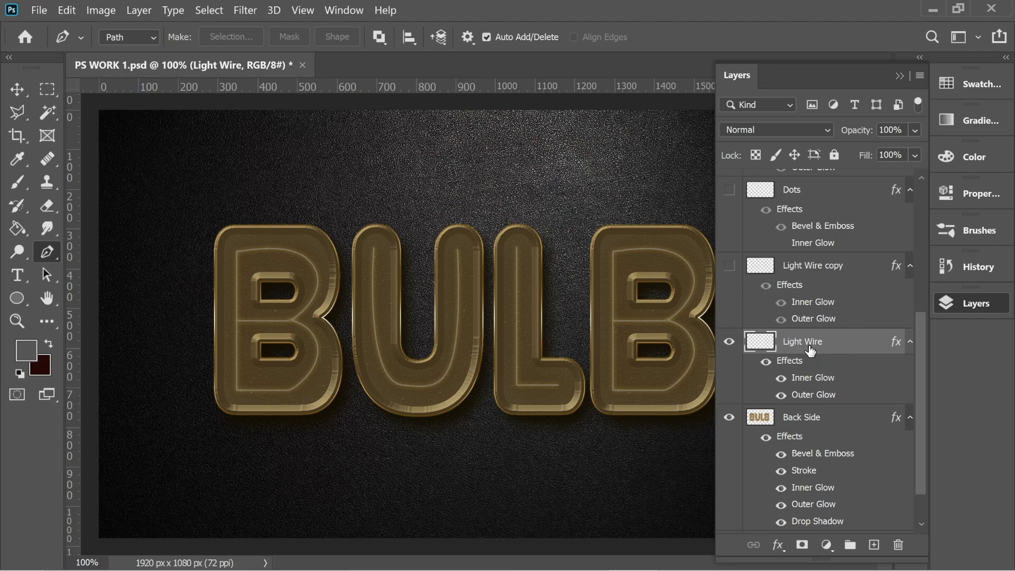
- Duplicate the Light Wire layer, try an Inner Glow size of 10 px on the copy, and delete the copy
{"action": "key", "text": "ctrl+j"}
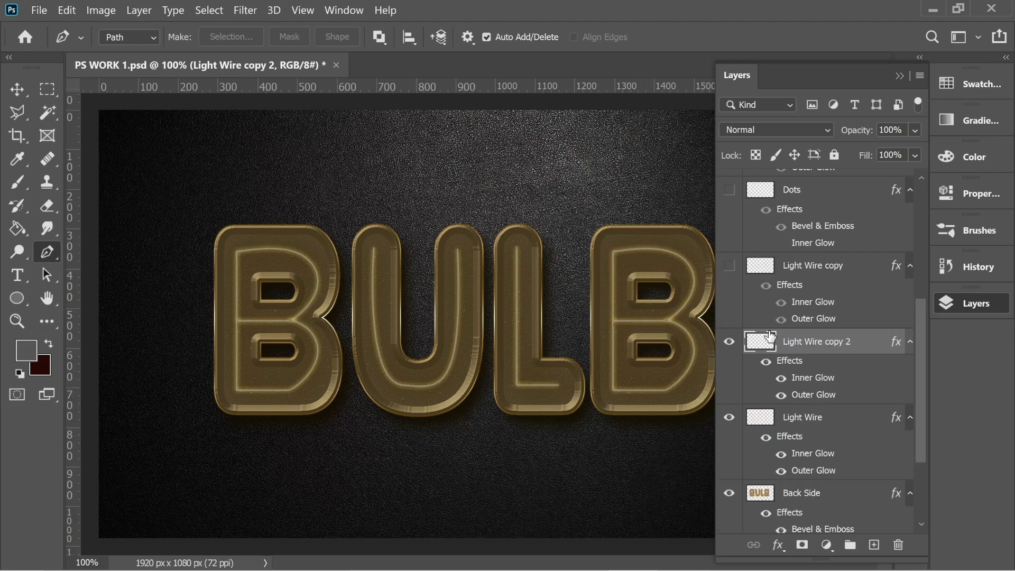
{"action": "double_click", "coordinate": [789, 364]}
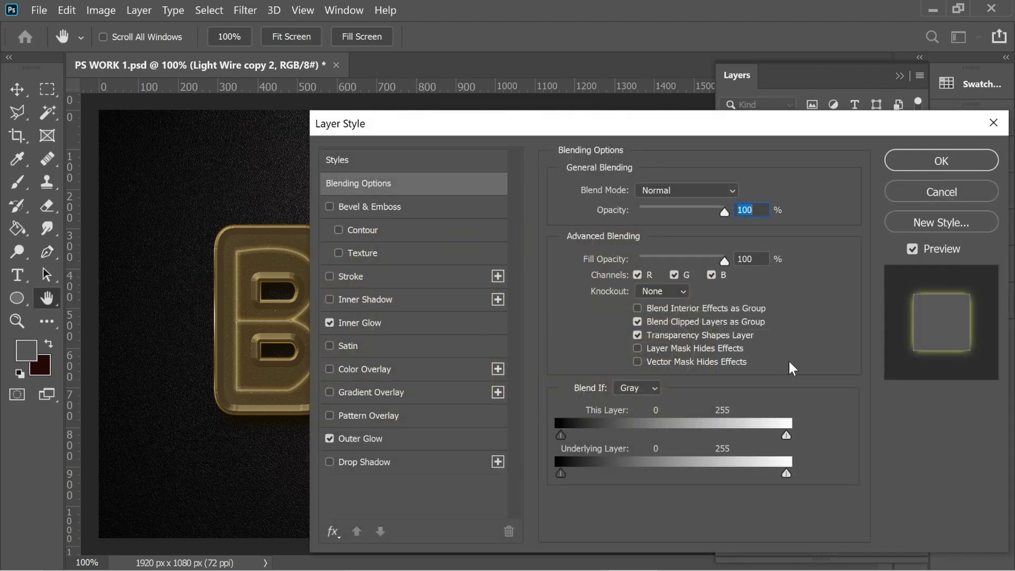
{"action": "left_click", "coordinate": [380, 327]}
{"action": "left_click", "coordinate": [725, 364]}
{"action": "type", "text": "0"}
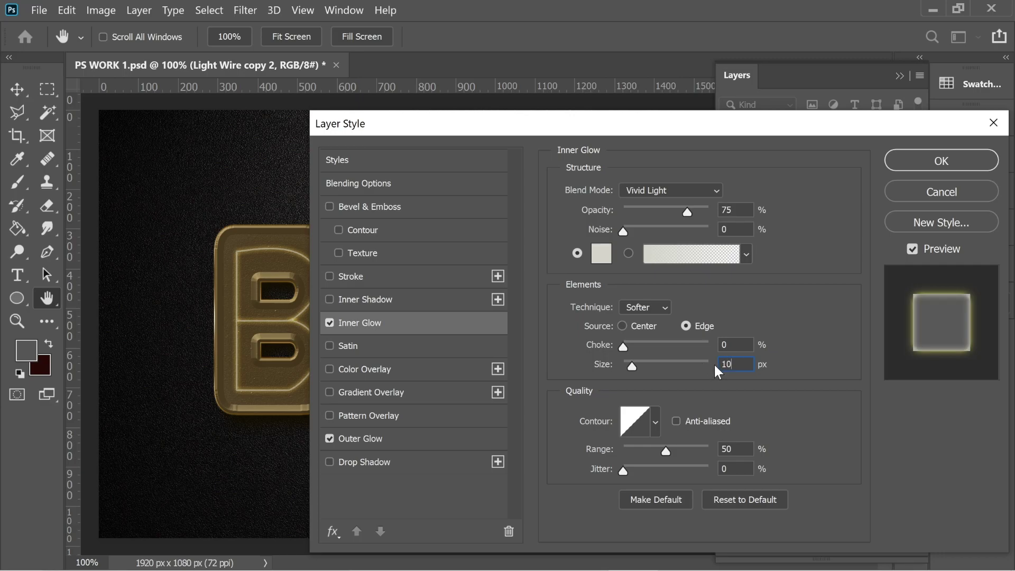
{"action": "left_click", "coordinate": [904, 162]}
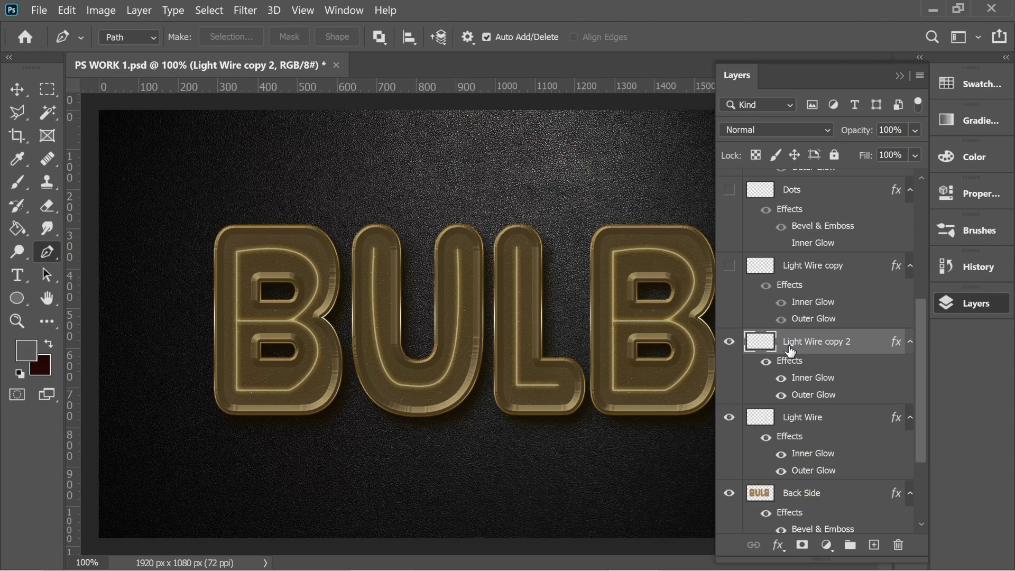
{"action": "left_click_drag", "start_coordinate": [823, 349], "coordinate": [898, 545]}
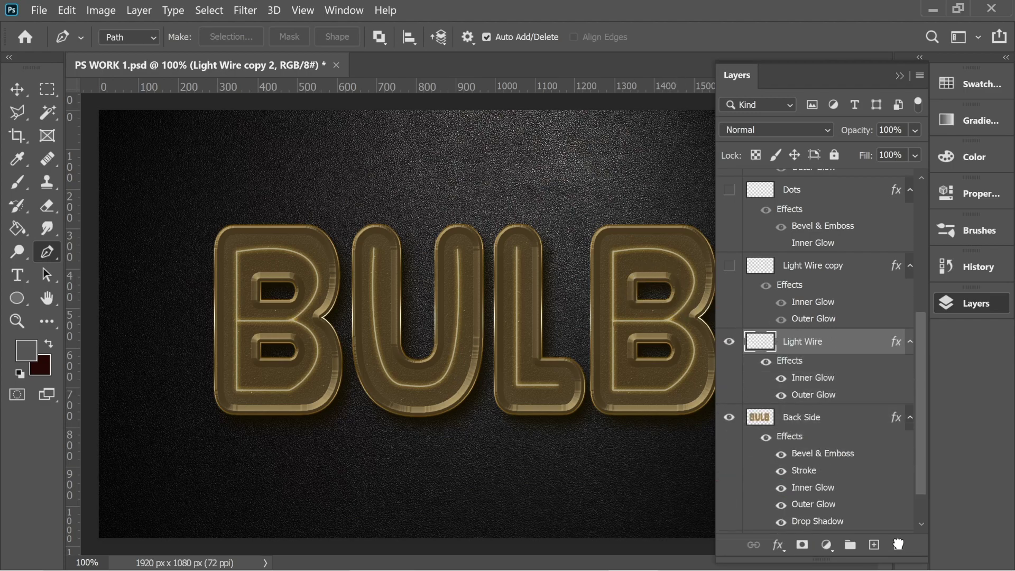
- Show the Light Wire copy layer, then select and show the Dots layer
{"action": "left_click", "coordinate": [729, 266]}
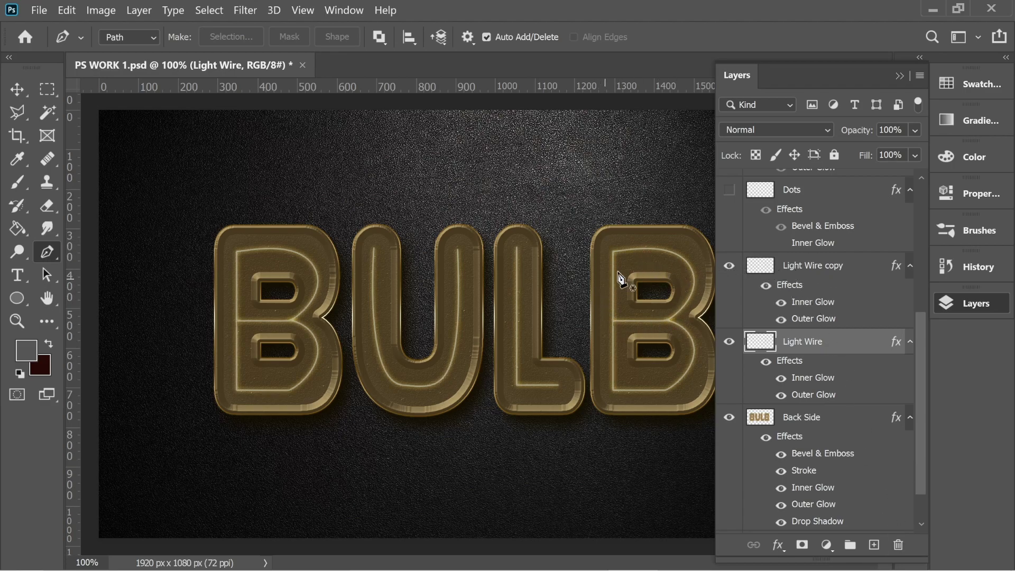
{"action": "scroll", "coordinate": [814, 313], "scroll_direction": "up", "scroll_amount": 3}
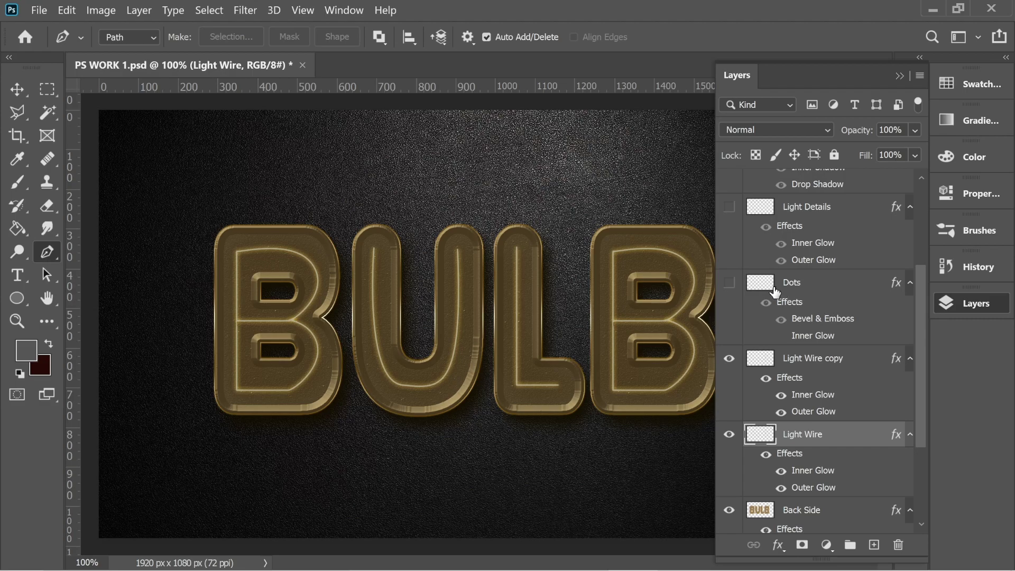
{"action": "left_click", "coordinate": [801, 293]}
{"action": "left_click", "coordinate": [730, 282]}
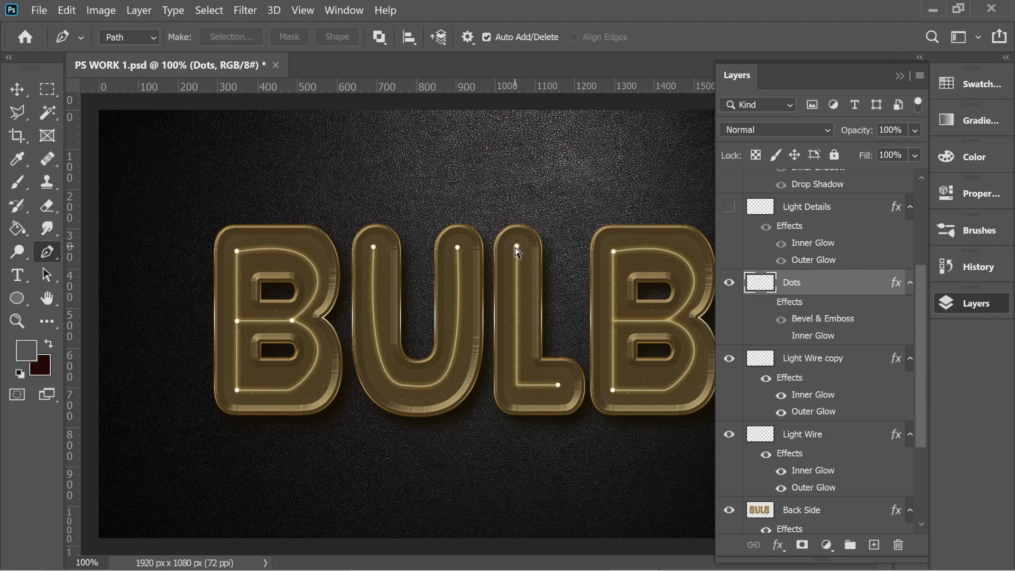
- Sample the cream colour of the dot on the U's wire and accept #fffde1 as the foreground colour
{"action": "key", "text": "ctrl+plus"}
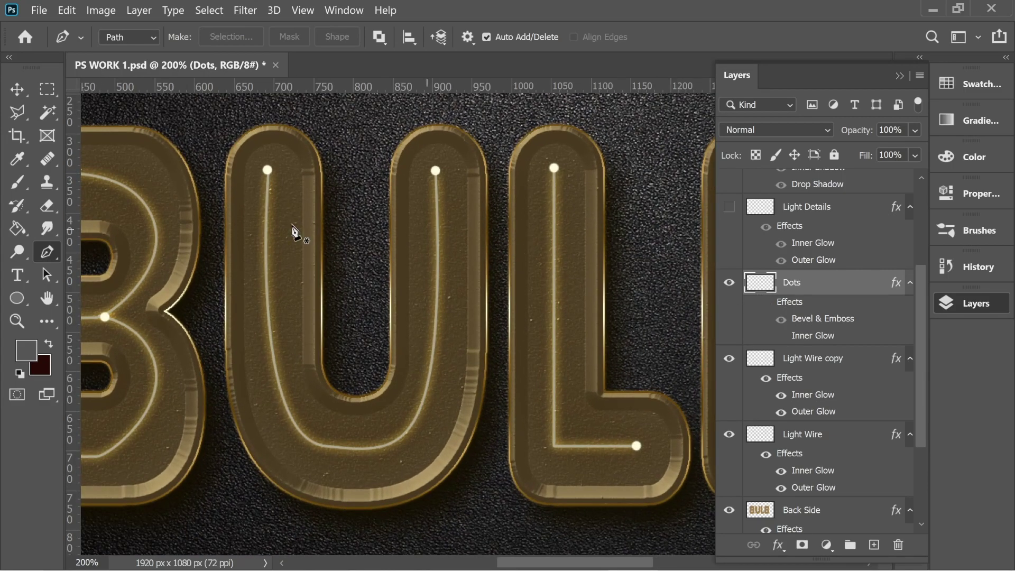
{"action": "left_click", "coordinate": [17, 159]}
{"action": "left_click", "coordinate": [267, 162]}
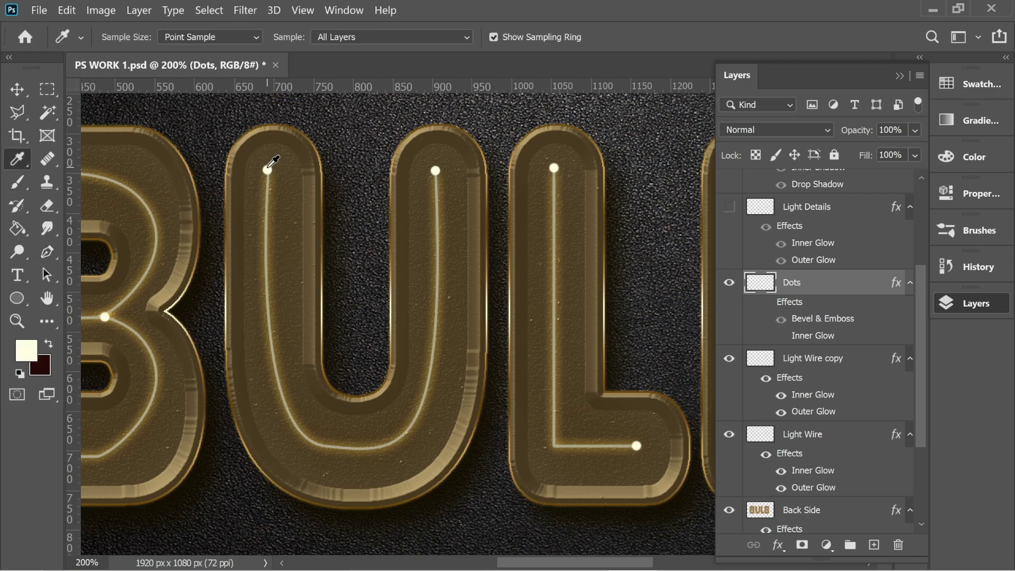
{"action": "left_click", "coordinate": [24, 344]}
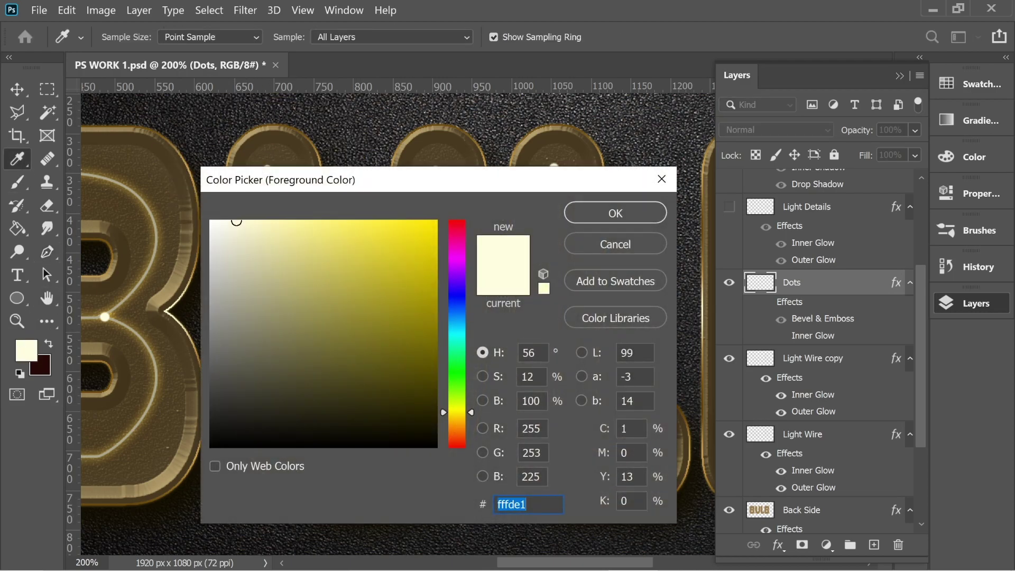
{"action": "left_click", "coordinate": [590, 217]}
- Select the Brush tool and set the Hard Round brush's size to 12 px
{"action": "left_click", "coordinate": [45, 93]}
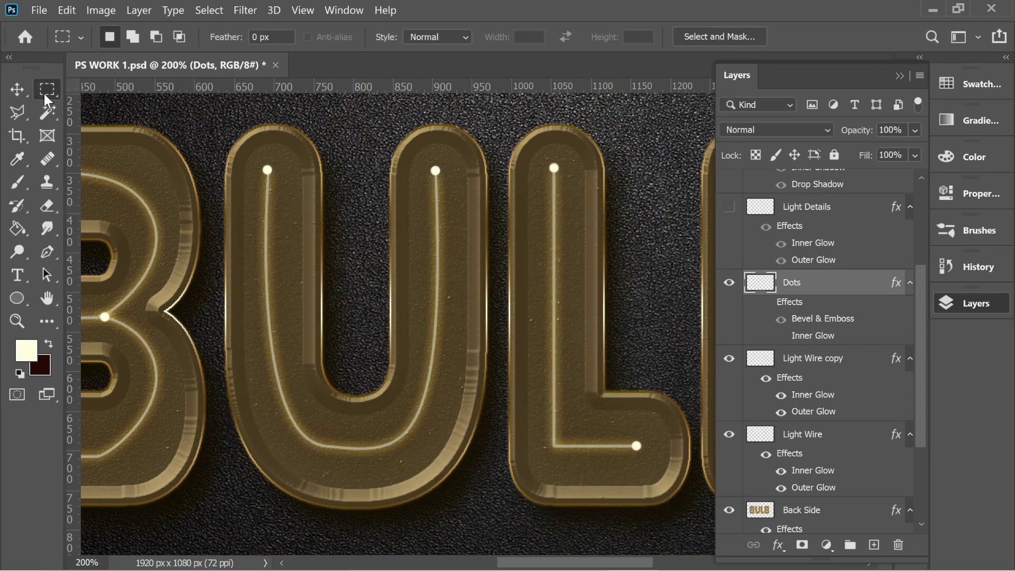
{"action": "left_click", "coordinate": [27, 175]}
{"action": "left_click", "coordinate": [129, 37]}
{"action": "type", "text": "12"}
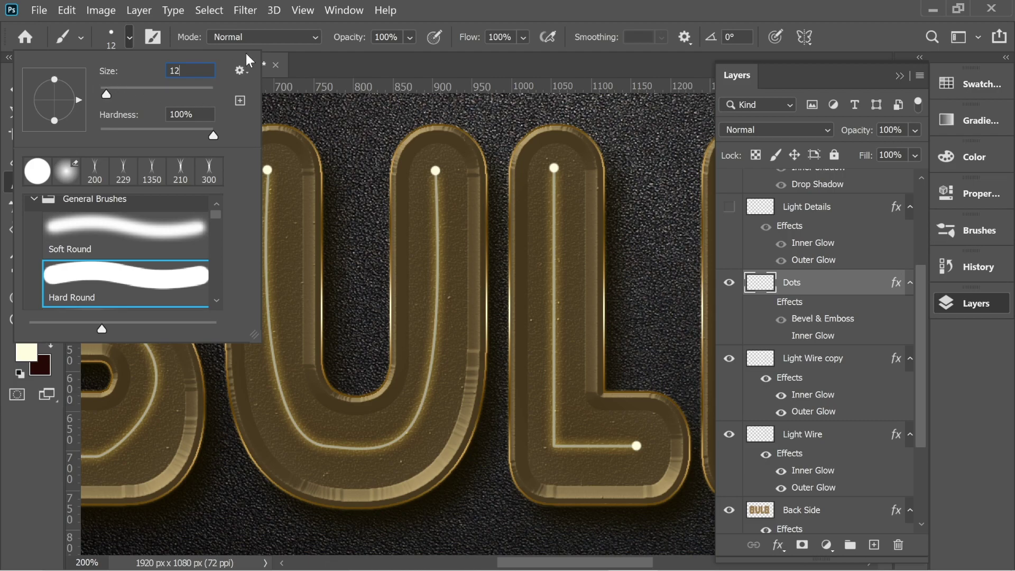
{"action": "left_click", "coordinate": [273, 60]}
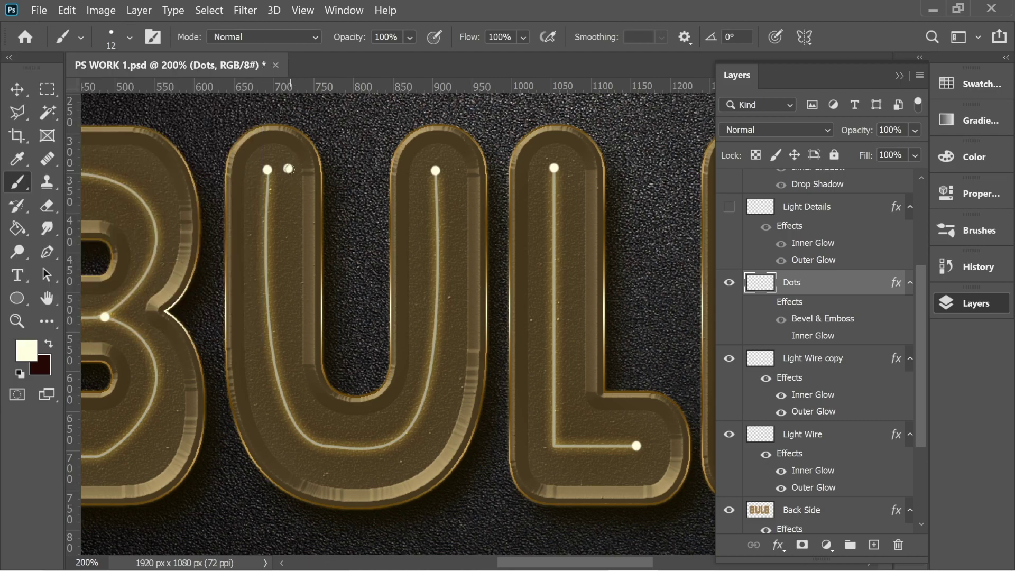
- Try brush dots beside the U's wire and on the last B's middle wire, and undo them
{"action": "key", "text": "ctrl+z"}
{"action": "left_click_drag", "start_coordinate": [445, 180], "coordinate": [301, 179]}
{"action": "left_click_drag", "start_coordinate": [480, 285], "coordinate": [343, 265]}
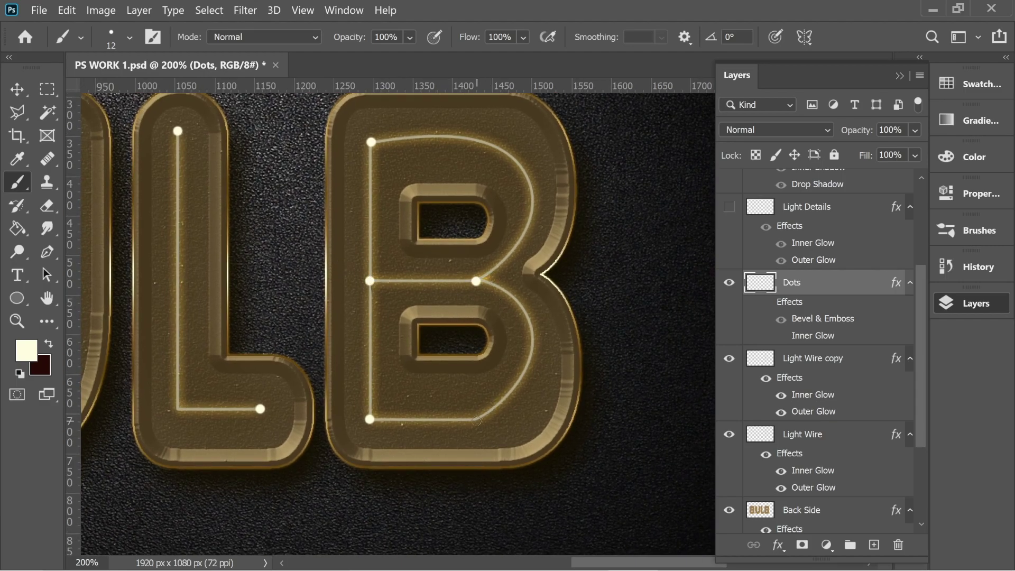
{"action": "key", "text": "ctrl+z"}
{"action": "key", "text": "ctrl+z"}
{"action": "key", "text": "ctrl+z"}
{"action": "left_click_drag", "start_coordinate": [213, 277], "coordinate": [477, 304]}
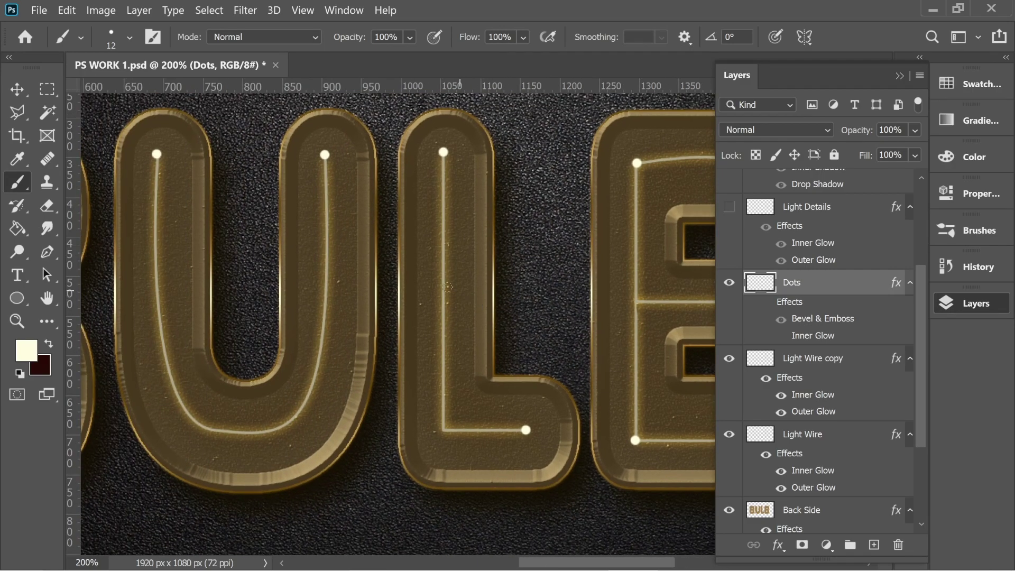
- Show the Dots layer's effects, and switch Bevel & Emboss off and back on in its layer style
{"action": "left_click", "coordinate": [766, 302]}
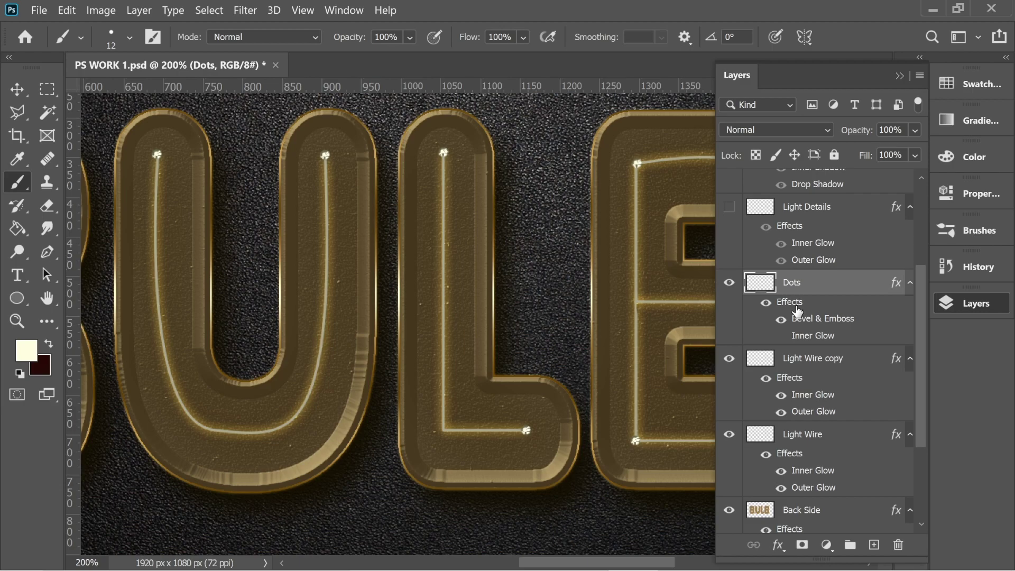
{"action": "double_click", "coordinate": [788, 312]}
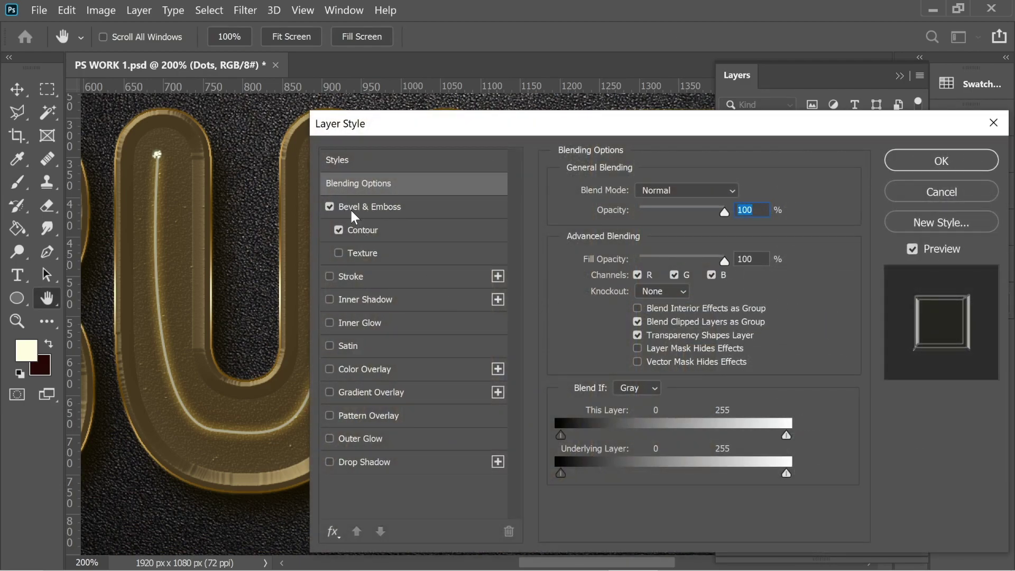
{"action": "left_click_drag", "start_coordinate": [428, 123], "coordinate": [633, 115]}
{"action": "left_click", "coordinate": [534, 198]}
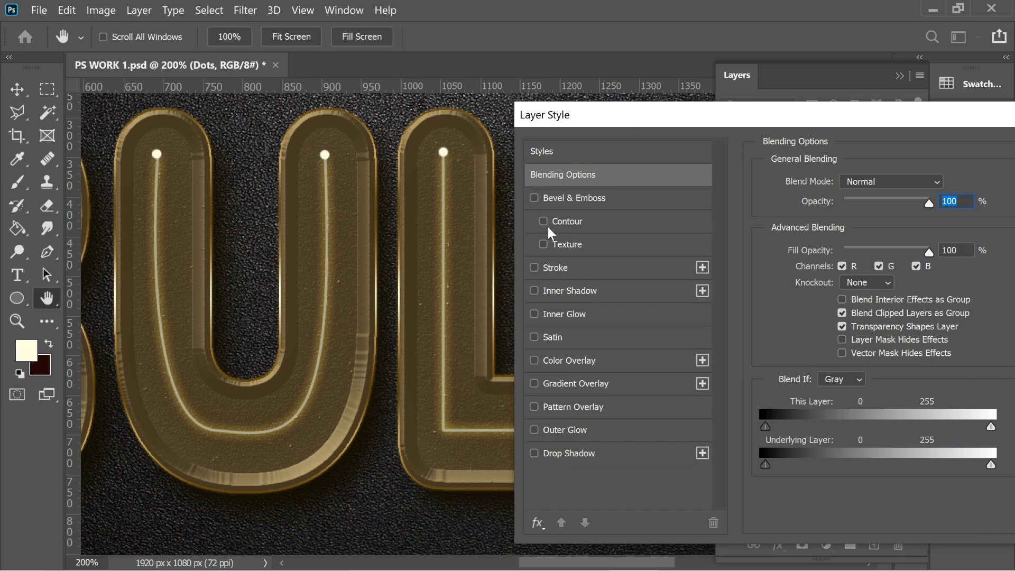
{"action": "left_click", "coordinate": [565, 200]}
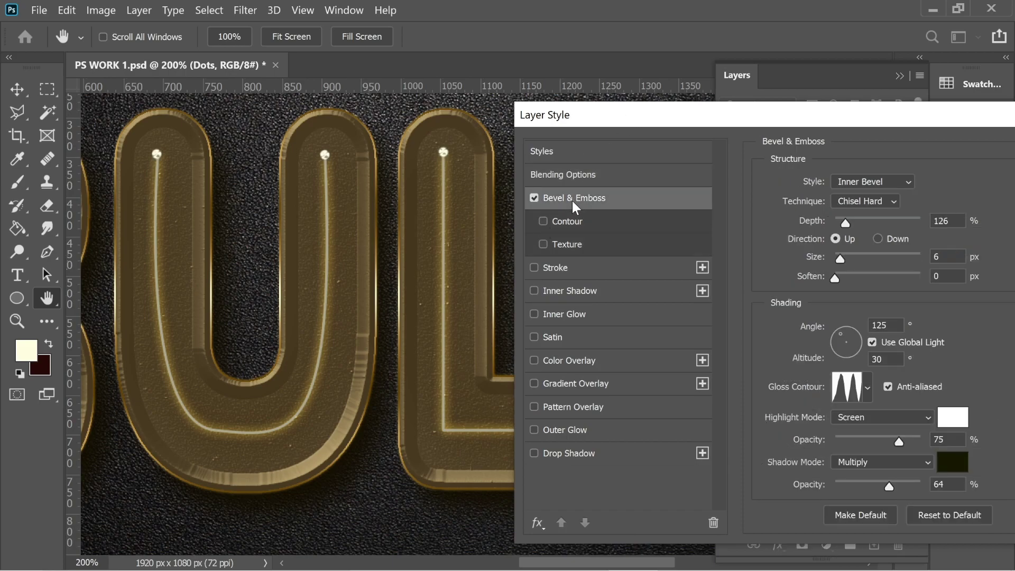
- Try a larger Bevel & Emboss size on the Dots layer and undo it
{"action": "left_click_drag", "start_coordinate": [754, 111], "coordinate": [598, 98]}
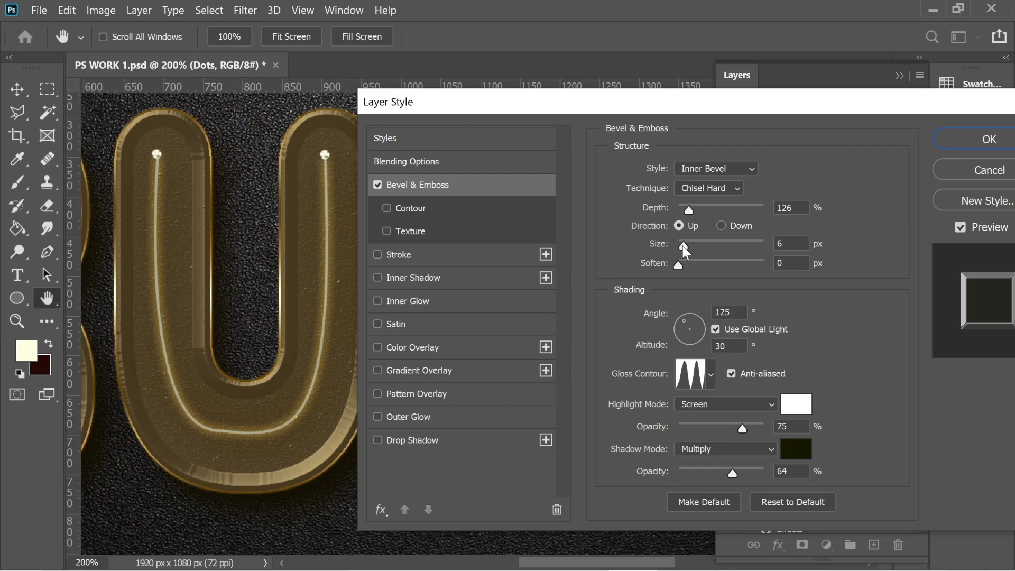
{"action": "left_click_drag", "start_coordinate": [582, 105], "coordinate": [768, 108]}
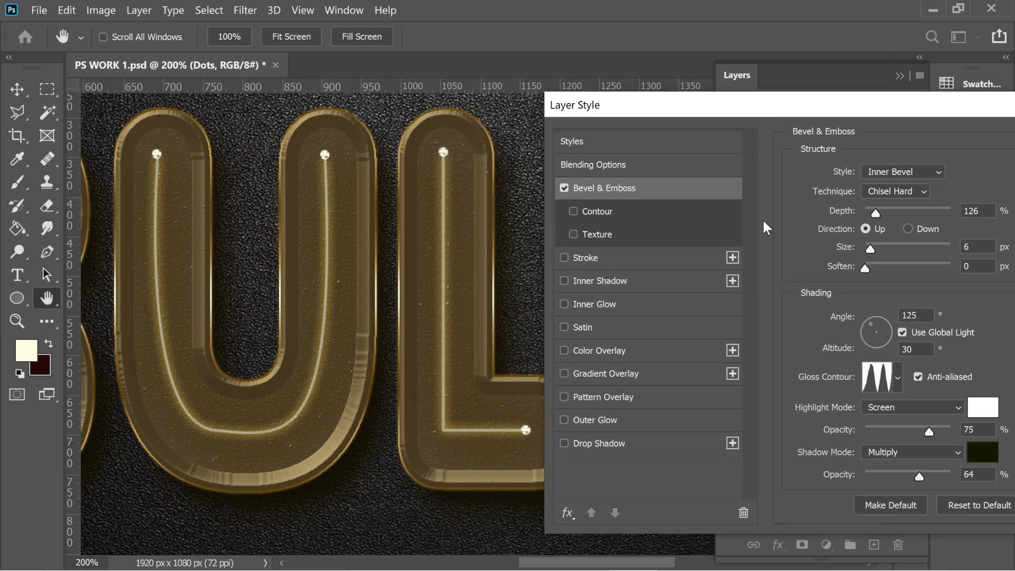
{"action": "left_click_drag", "start_coordinate": [869, 247], "coordinate": [893, 248]}
{"action": "key", "text": "ctrl+z"}
- Examine the Dots layer's Bevel & Emboss shading settings, including the shadow colour
{"action": "left_click_drag", "start_coordinate": [731, 108], "coordinate": [600, 100]}
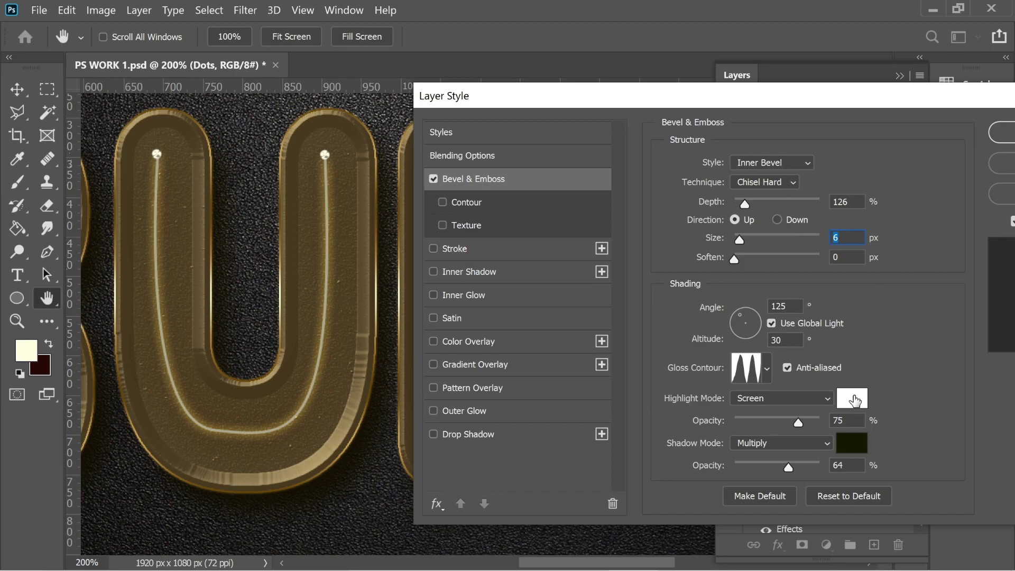
{"action": "left_click", "coordinate": [854, 444]}
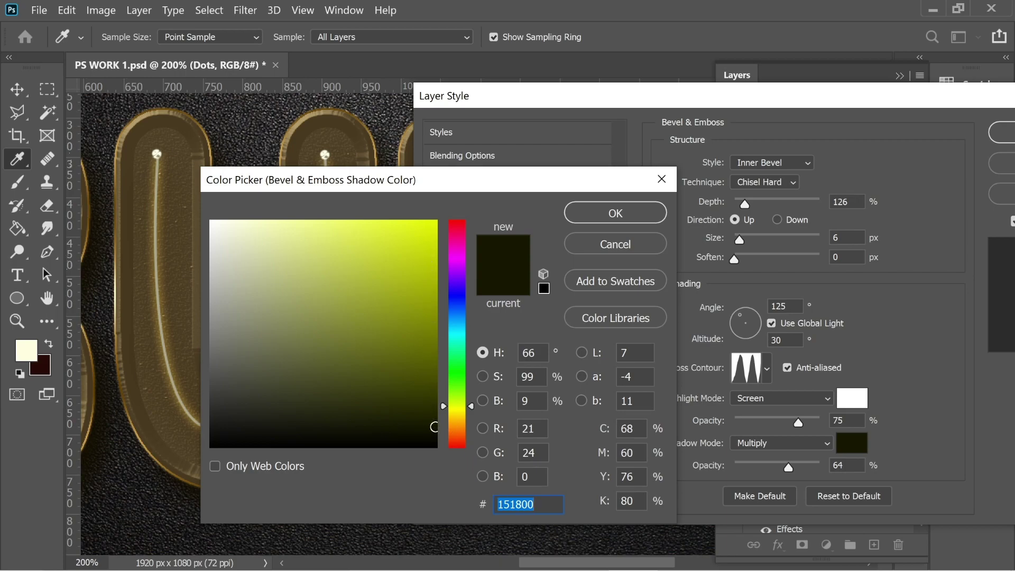
{"action": "left_click", "coordinate": [607, 223]}
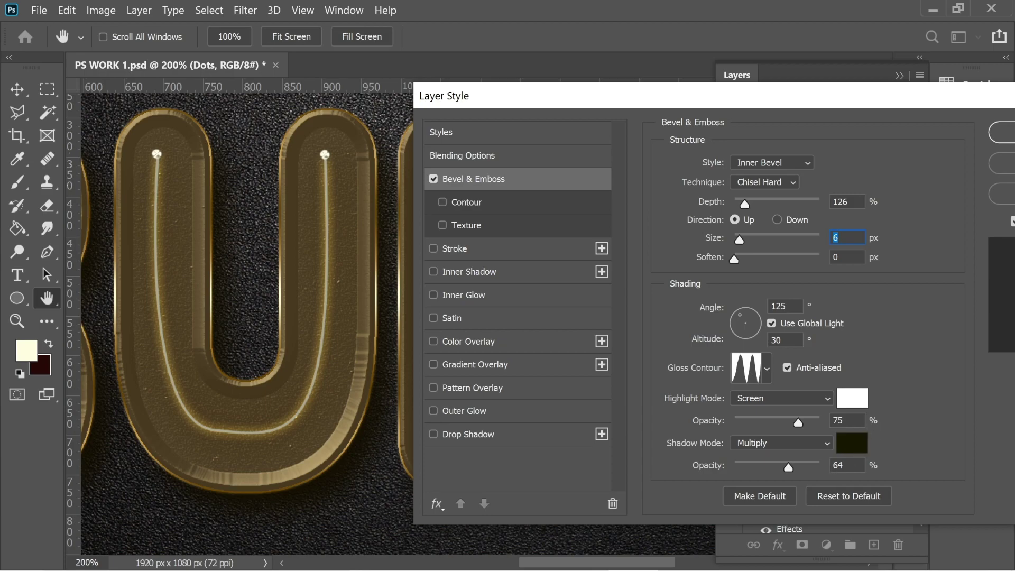
{"action": "left_click_drag", "start_coordinate": [775, 101], "coordinate": [671, 96]}
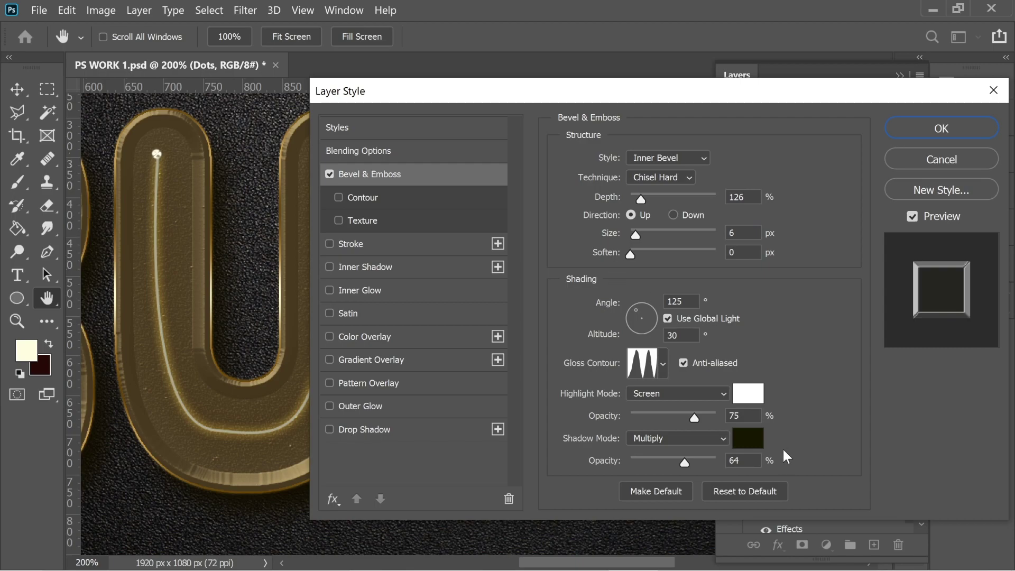
- Enable Contour for the Dots layer's bevel with a 50% range and accept the layer style
{"action": "left_click", "coordinate": [350, 200]}
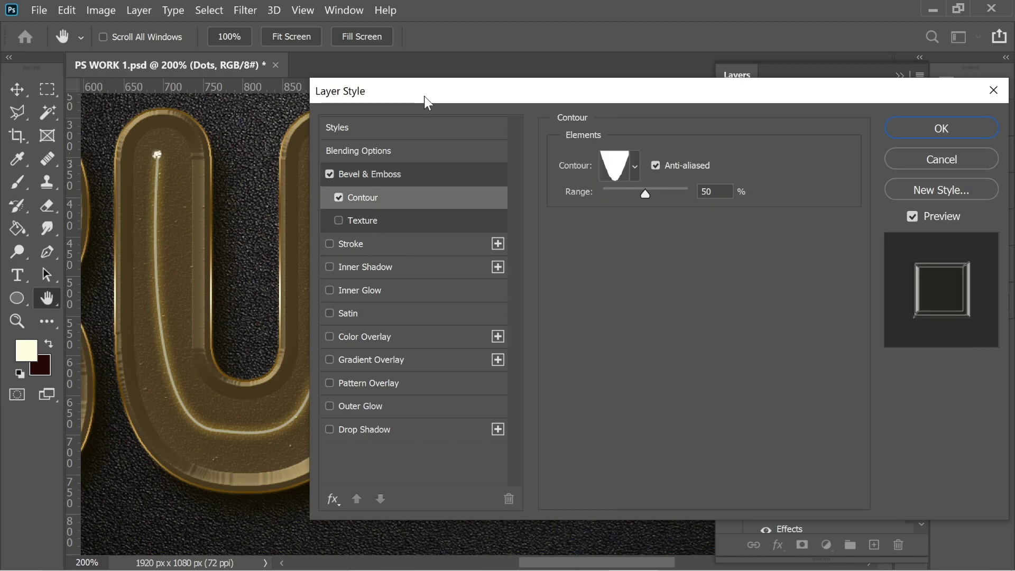
{"action": "left_click_drag", "start_coordinate": [423, 97], "coordinate": [620, 110]}
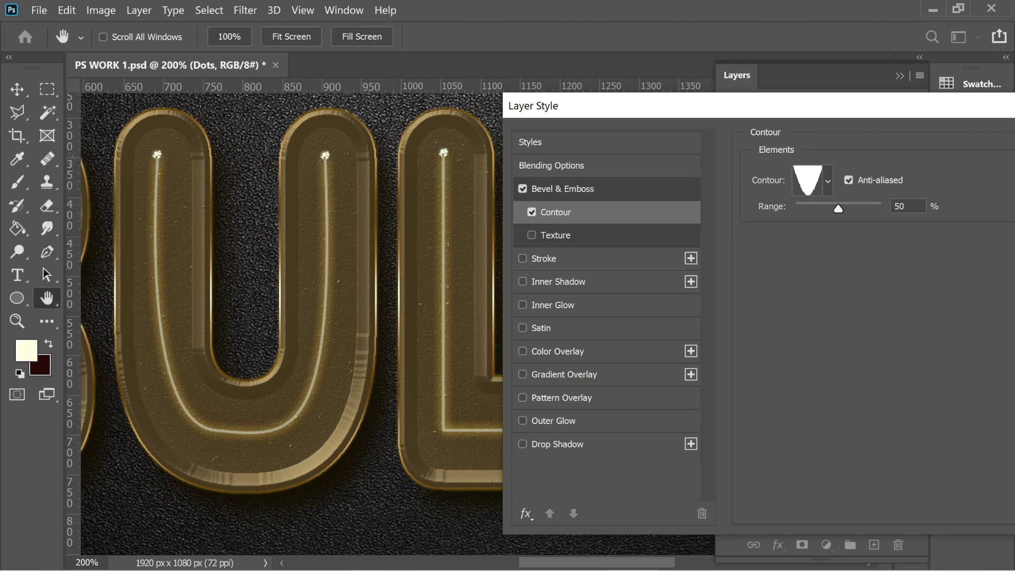
{"action": "left_click_drag", "start_coordinate": [839, 109], "coordinate": [742, 109]}
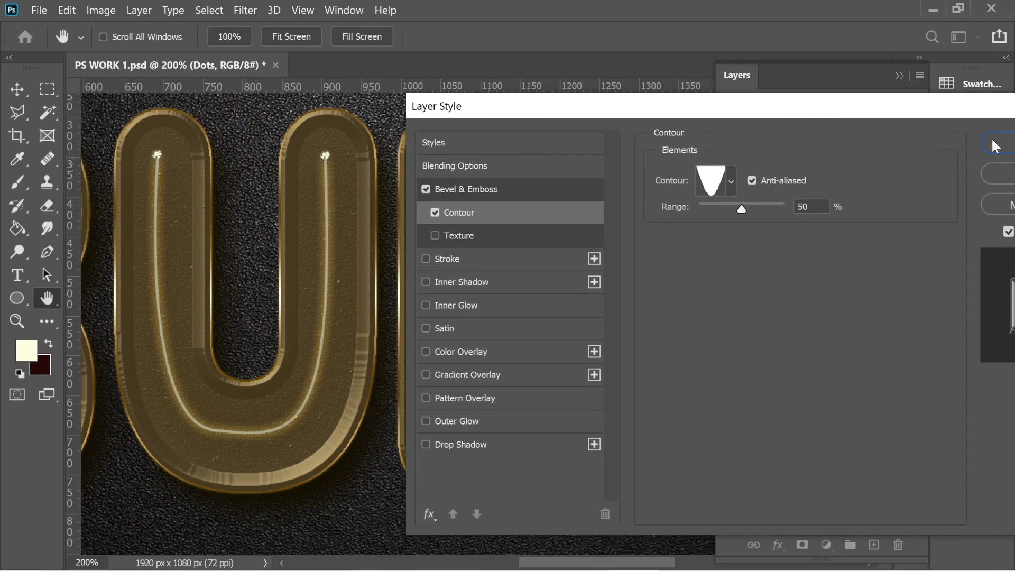
{"action": "left_click", "coordinate": [995, 146]}
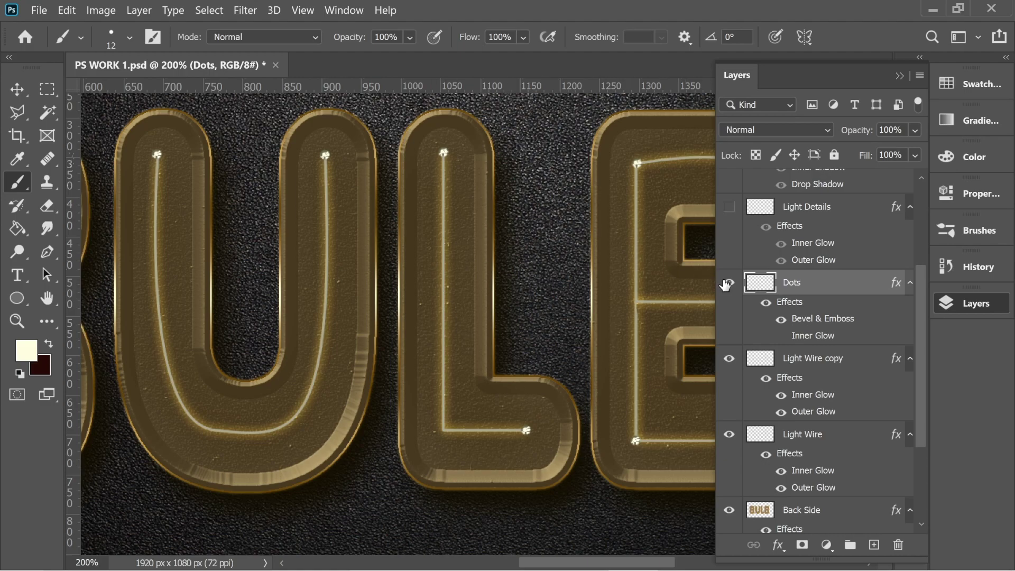
- Show the Light Details layer briefly to examine its glow details, then hide it and reselect the Dots layer
{"action": "key", "text": "m"}
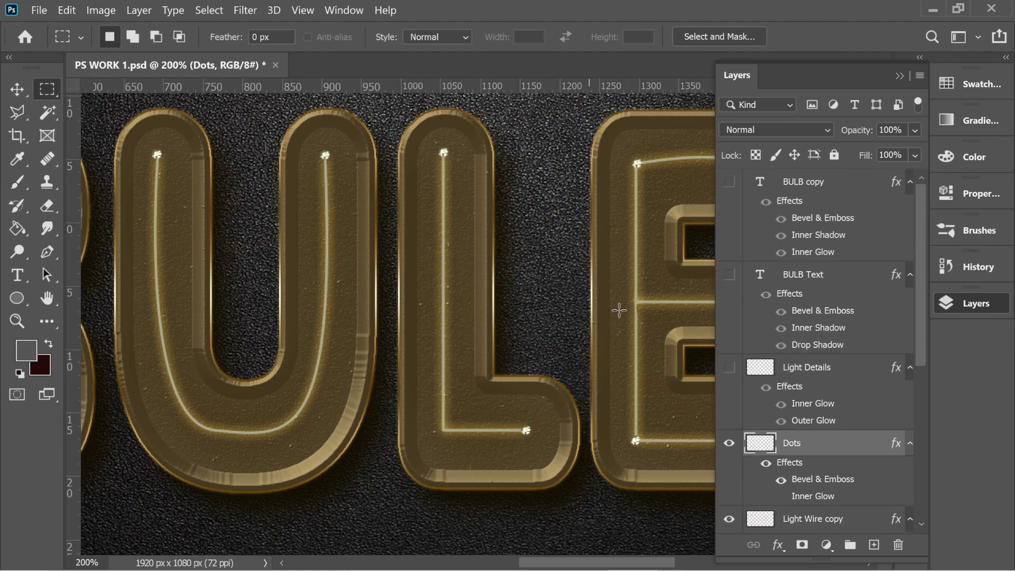
{"action": "left_click", "coordinate": [729, 368]}
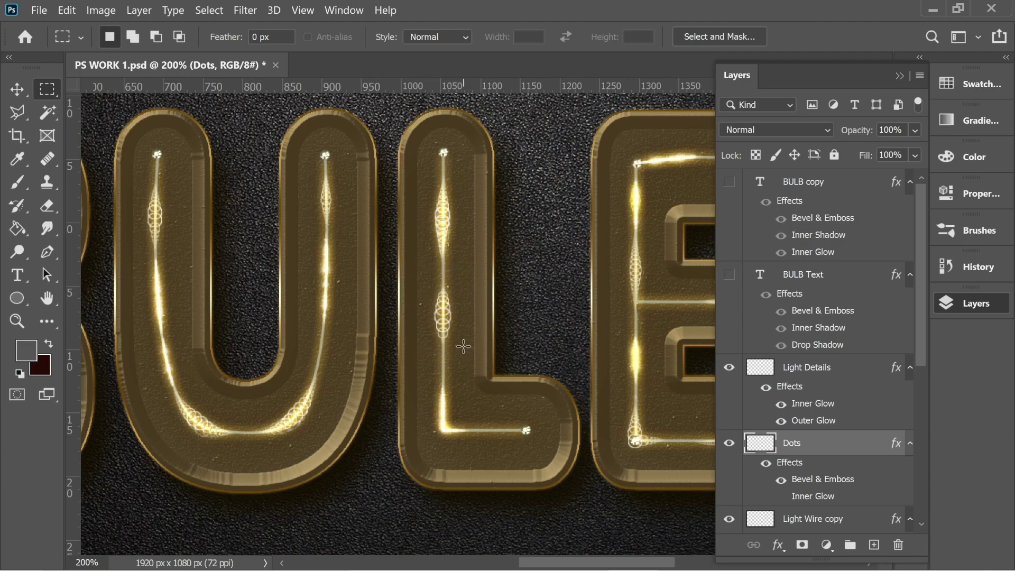
{"action": "left_click", "coordinate": [797, 376]}
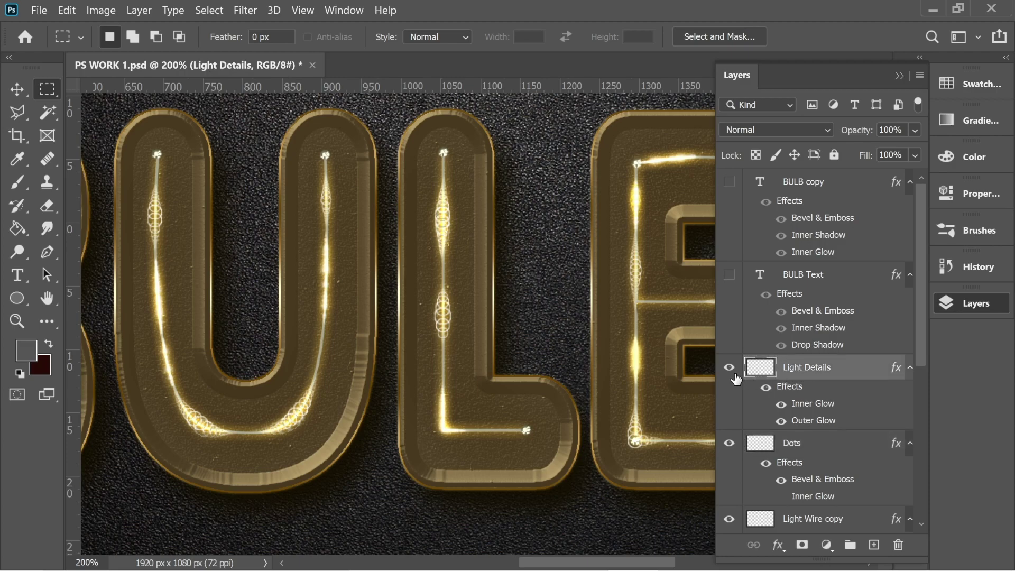
{"action": "left_click", "coordinate": [732, 374]}
{"action": "left_click", "coordinate": [806, 443]}
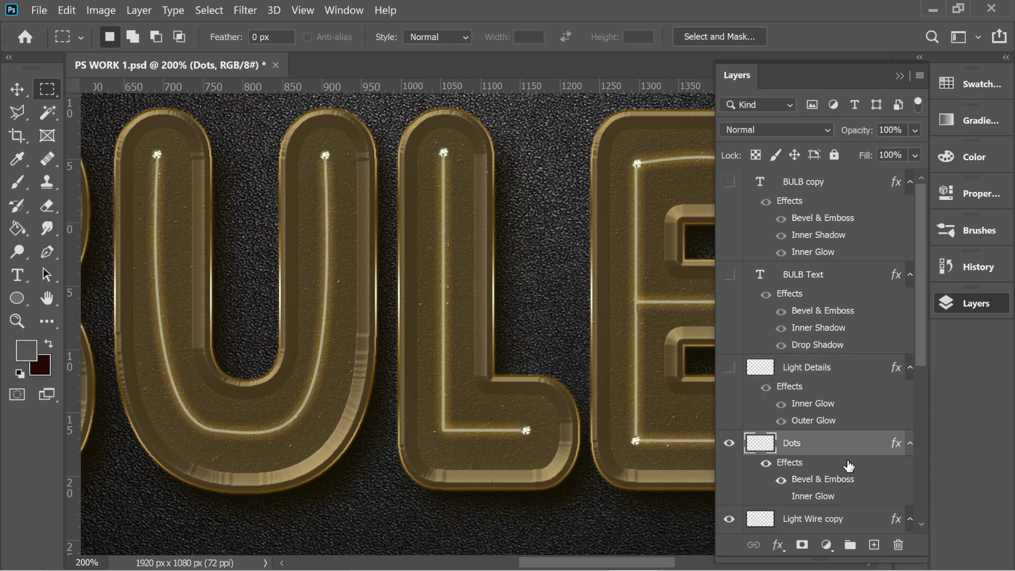
- Add a new layer above Dots and name it Light Details Practice
{"action": "left_click", "coordinate": [874, 544]}
{"action": "double_click", "coordinate": [797, 443]}
{"action": "type", "text": "Light Details Practice"}
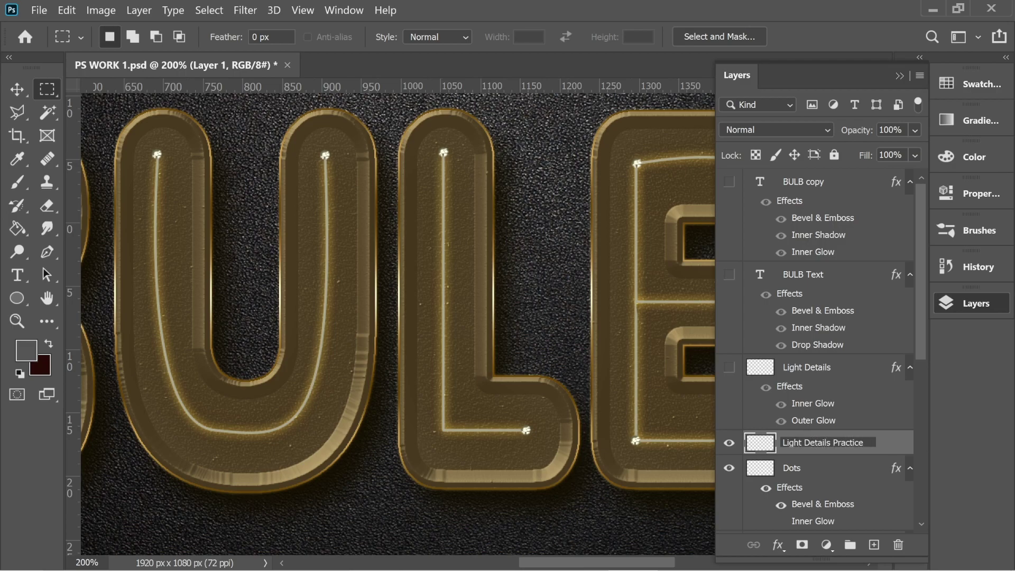
{"action": "left_click", "coordinate": [889, 447]}
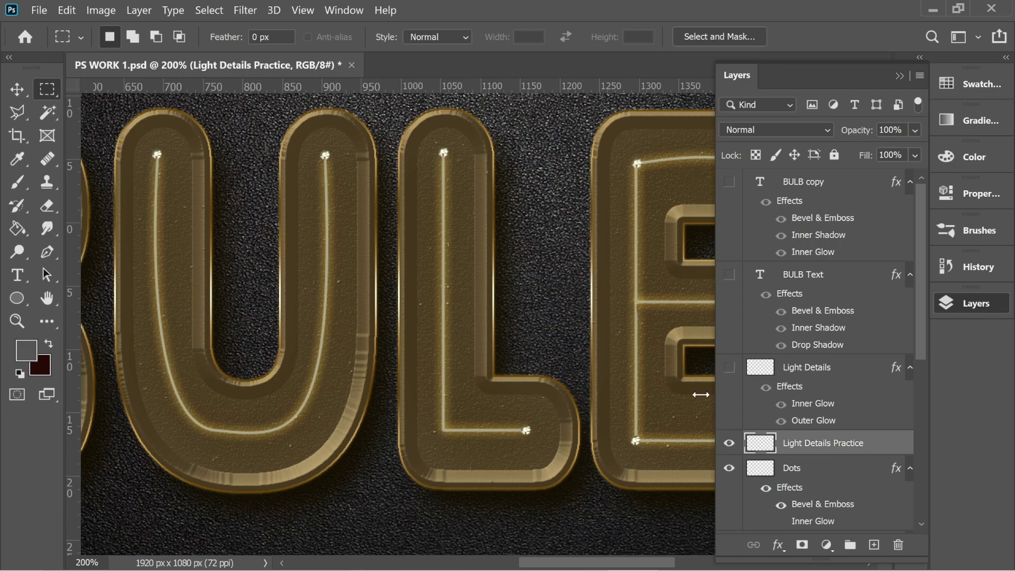
- Create a new 16 x 16 px RGB document at 72 pixels/inch
{"action": "left_click", "coordinate": [39, 10]}
{"action": "left_click", "coordinate": [48, 22]}
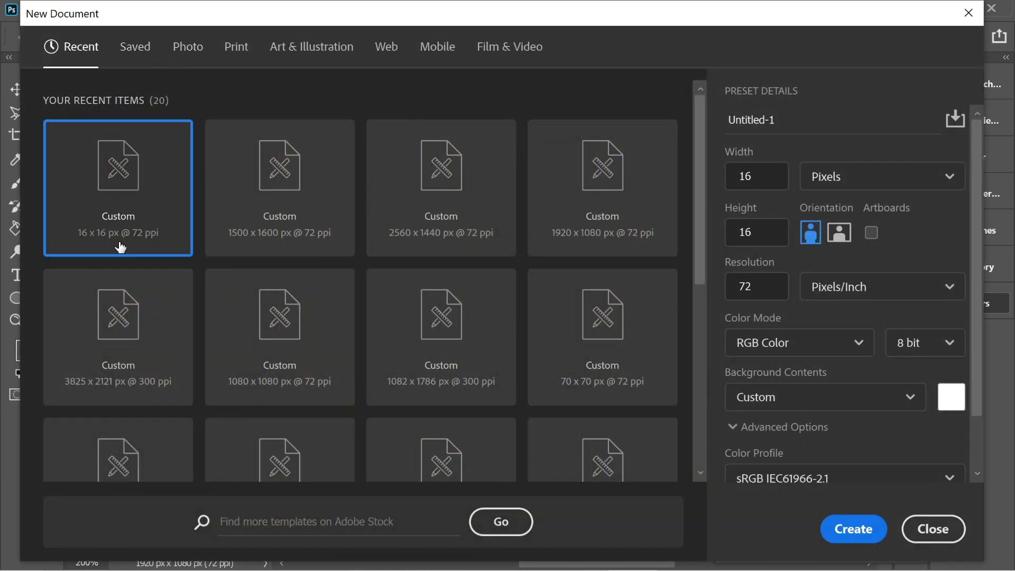
{"action": "left_click", "coordinate": [835, 527]}
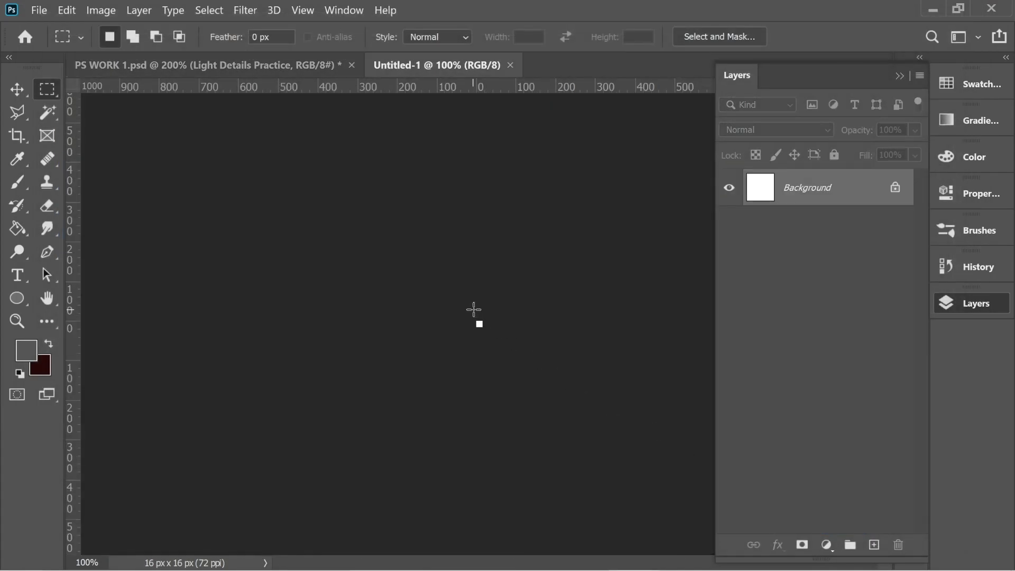
{"action": "key", "text": "ctrl+plus"}
{"action": "key", "text": "ctrl+plus"}
{"action": "key", "text": "ctrl+plus"}
{"action": "key", "text": "ctrl+plus"}
{"action": "key", "text": "ctrl+plus"}
{"action": "key", "text": "ctrl+plus"}
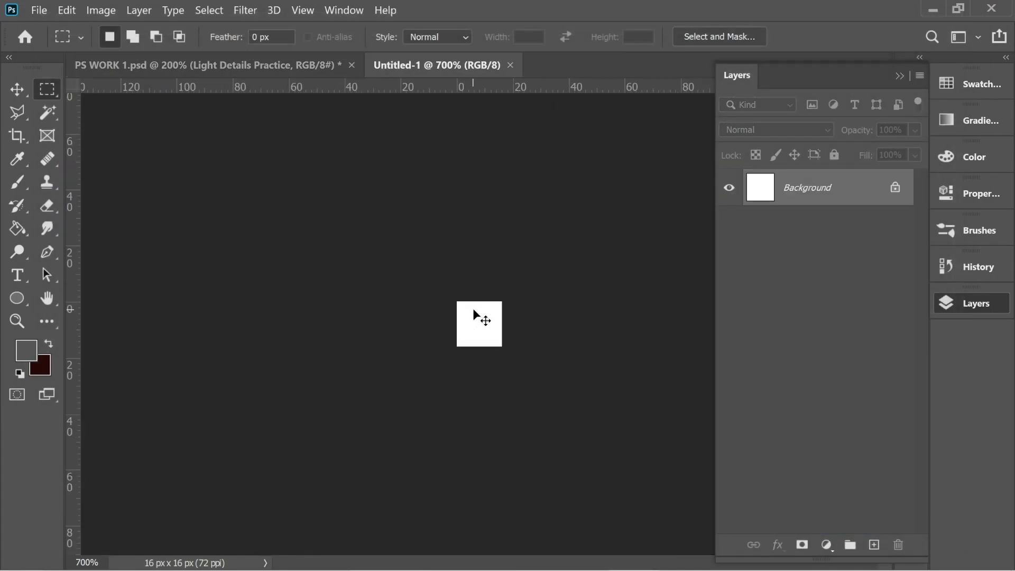
{"action": "key", "text": "ctrl+plus"}
{"action": "key", "text": "ctrl+plus"}
{"action": "key", "text": "ctrl+plus"}
{"action": "key", "text": "ctrl+plus"}
{"action": "key", "text": "ctrl+plus"}
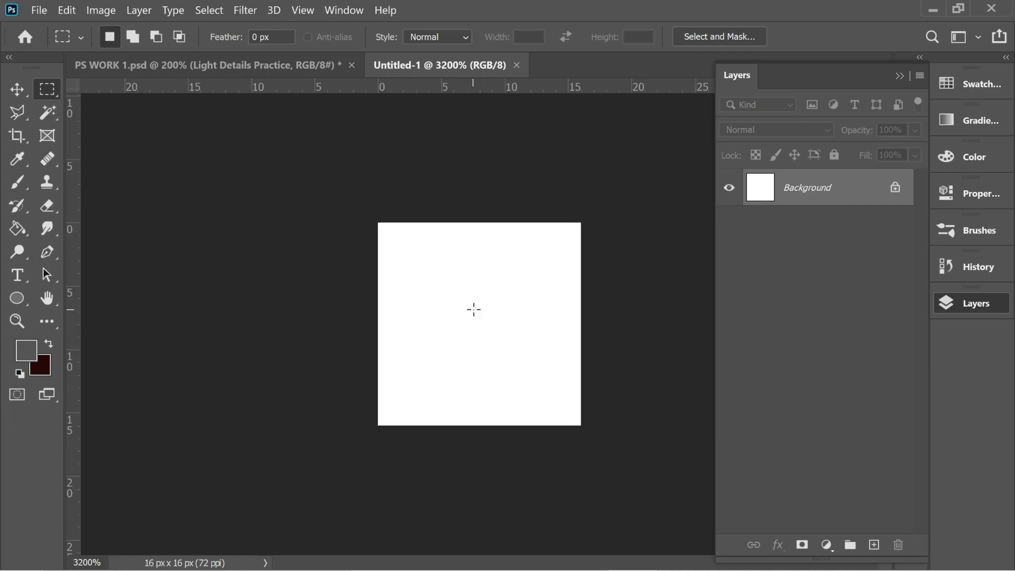
- Set the foreground colour to #000000 and draw a 16 x 16 px unfilled circle with a 1 px black stroke filling the canvas
{"action": "left_click", "coordinate": [17, 298]}
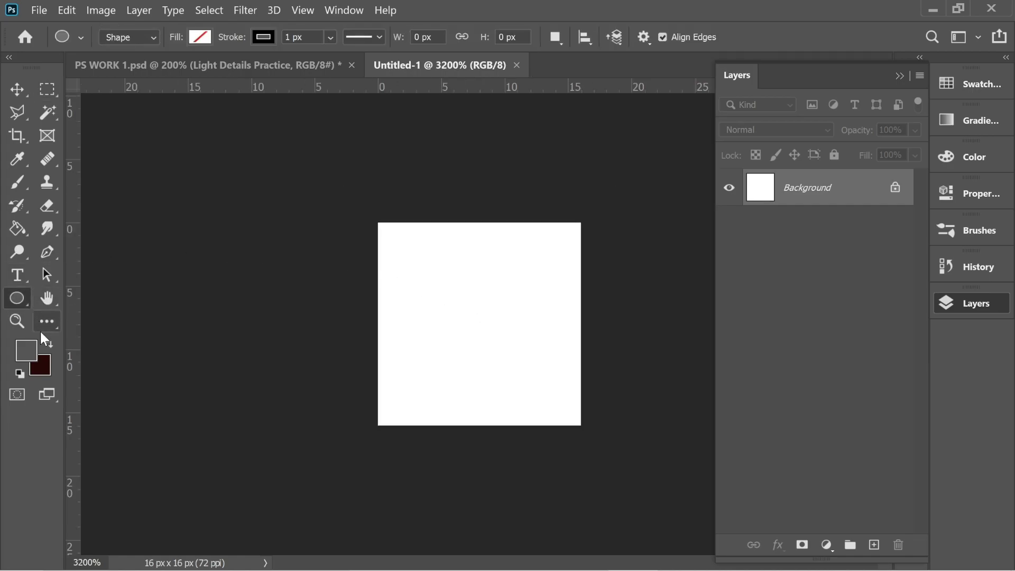
{"action": "left_click", "coordinate": [26, 350]}
{"action": "type", "text": "000000"}
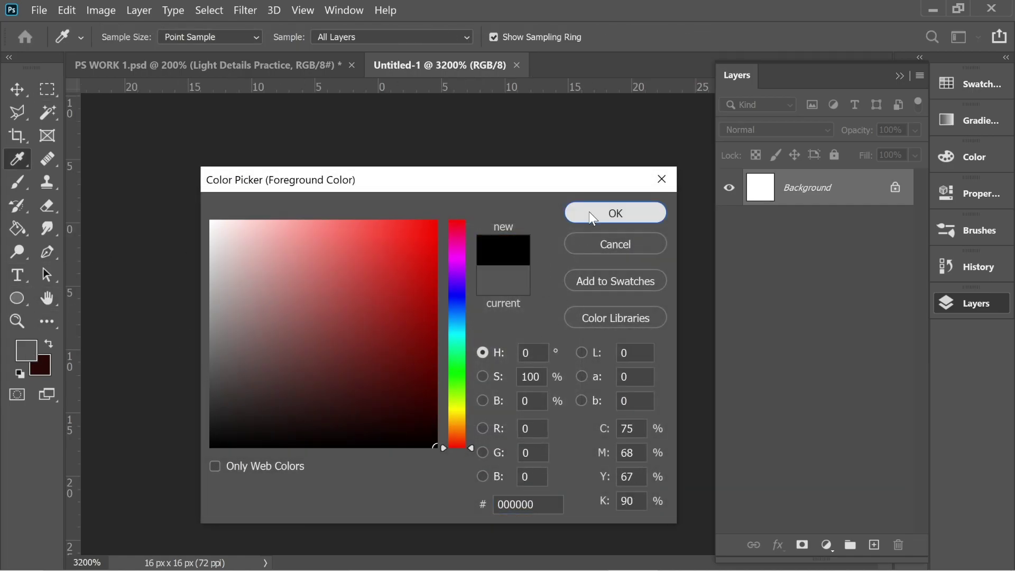
{"action": "left_click", "coordinate": [591, 212]}
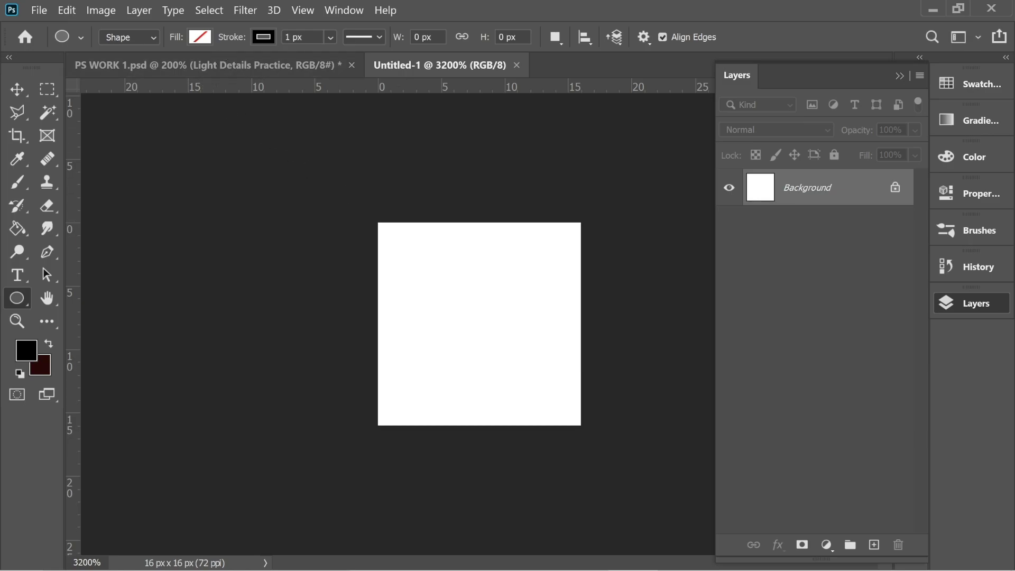
{"action": "left_click_drag", "start_coordinate": [386, 230], "coordinate": [574, 421]}
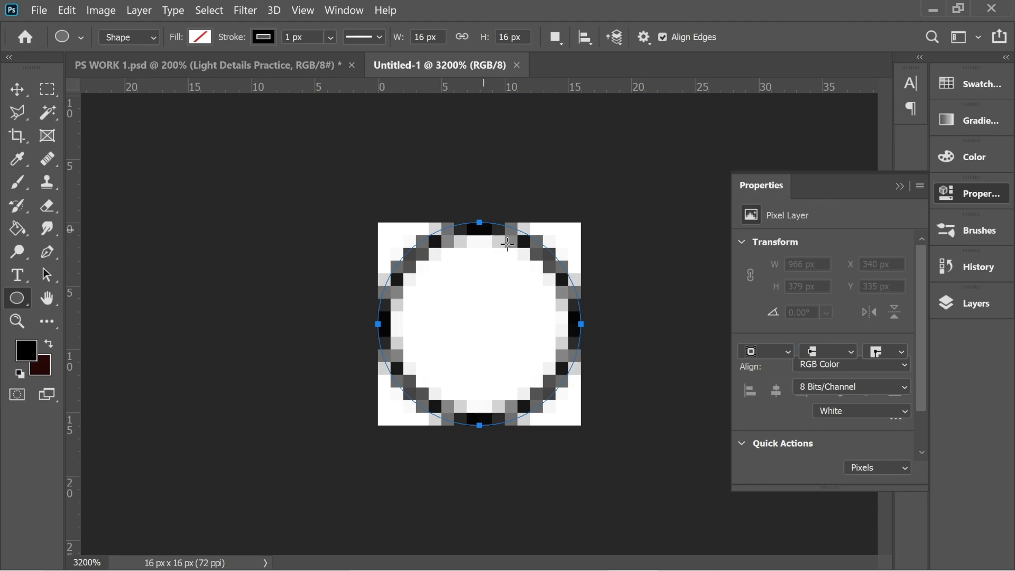
- Try to define the circle as a brush preset named Circle
{"action": "key", "text": "alt+e"}
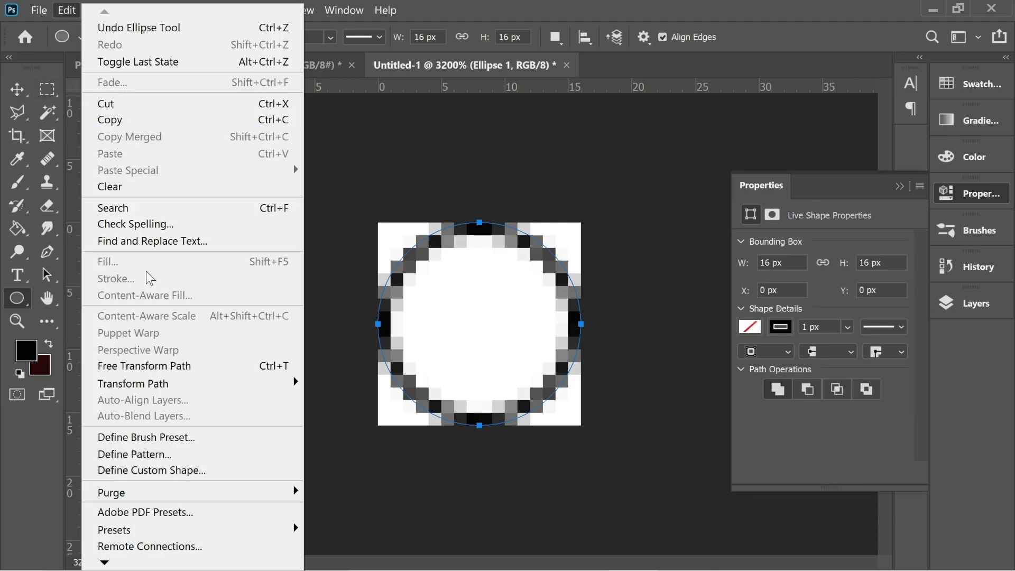
{"action": "left_click", "coordinate": [154, 438]}
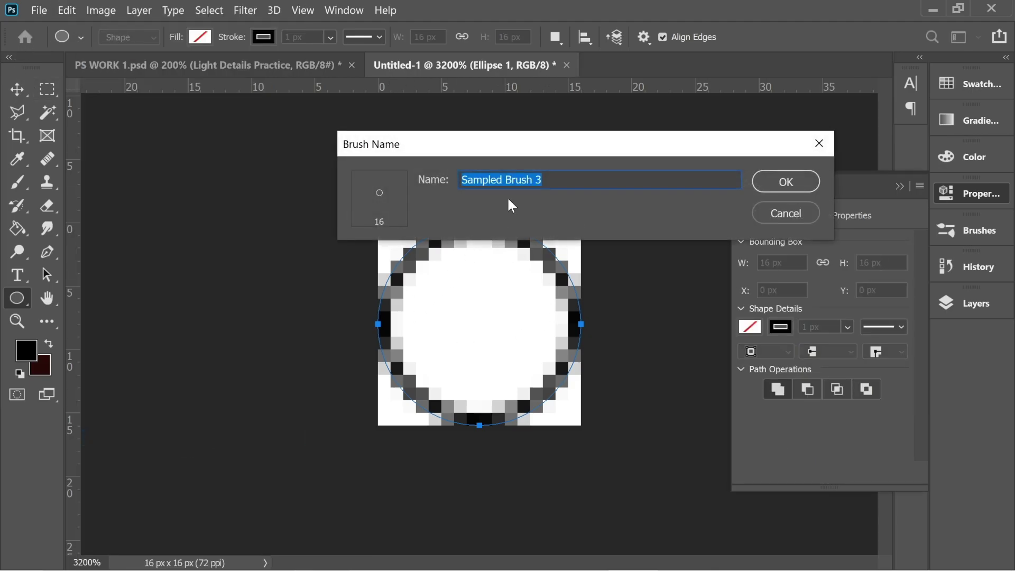
{"action": "type", "text": "Circle"}
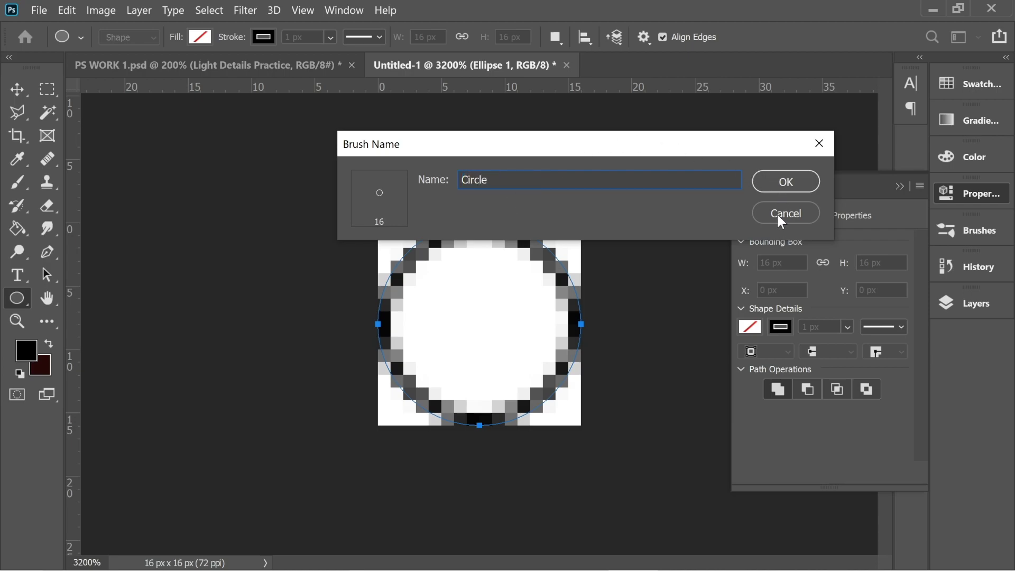
{"action": "left_click", "coordinate": [779, 213]}
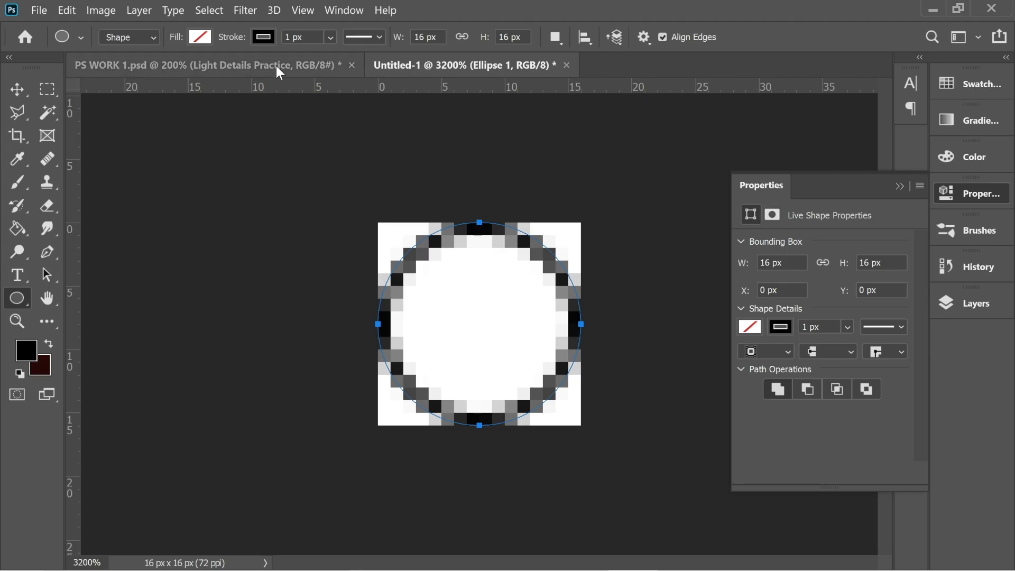
- Close the untitled circle document without saving and display the Circle brush presets in PS WORK 1.psd
{"action": "left_click", "coordinate": [566, 65]}
{"action": "left_click", "coordinate": [611, 247]}
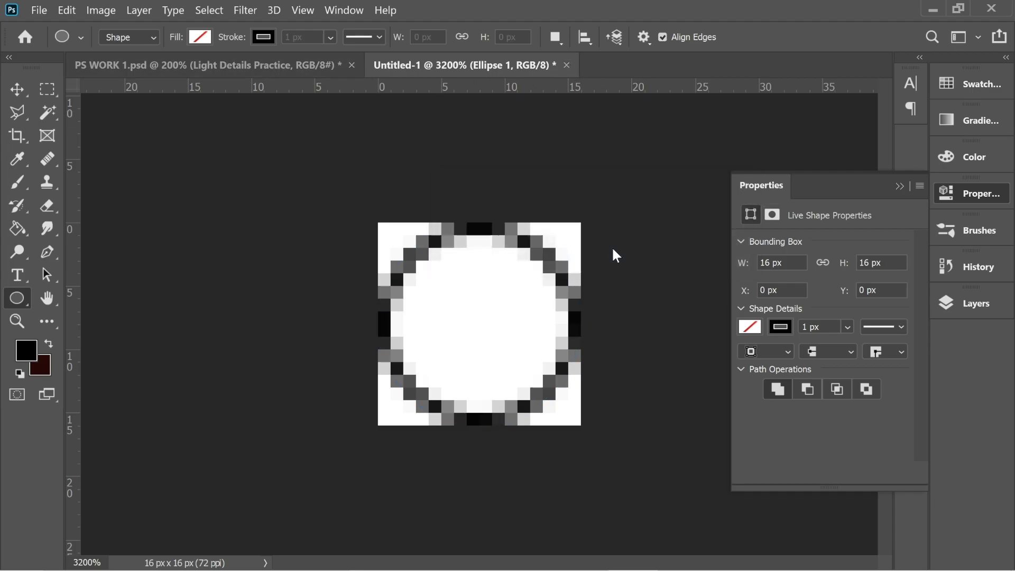
{"action": "left_click", "coordinate": [902, 185]}
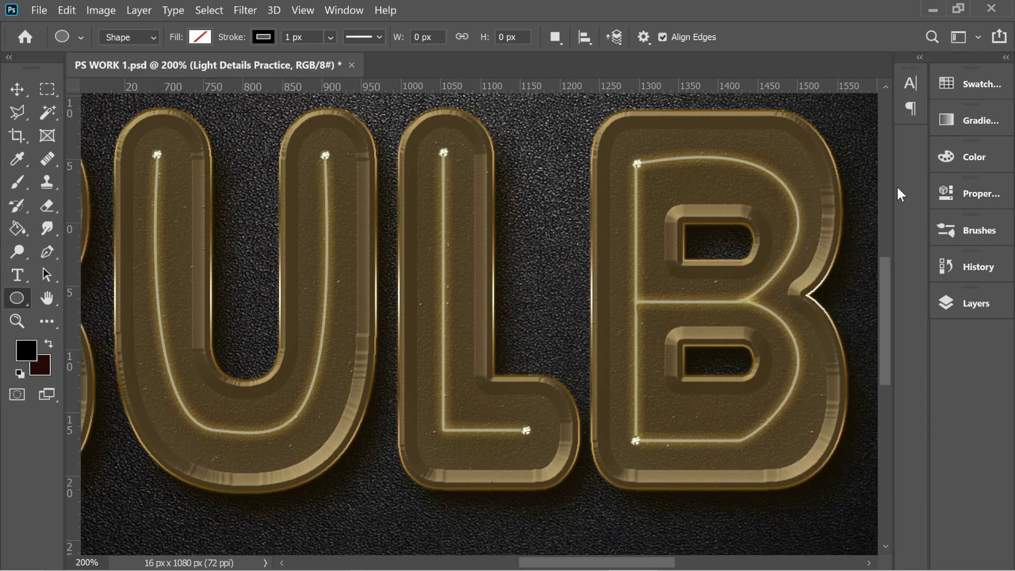
{"action": "left_click", "coordinate": [970, 233]}
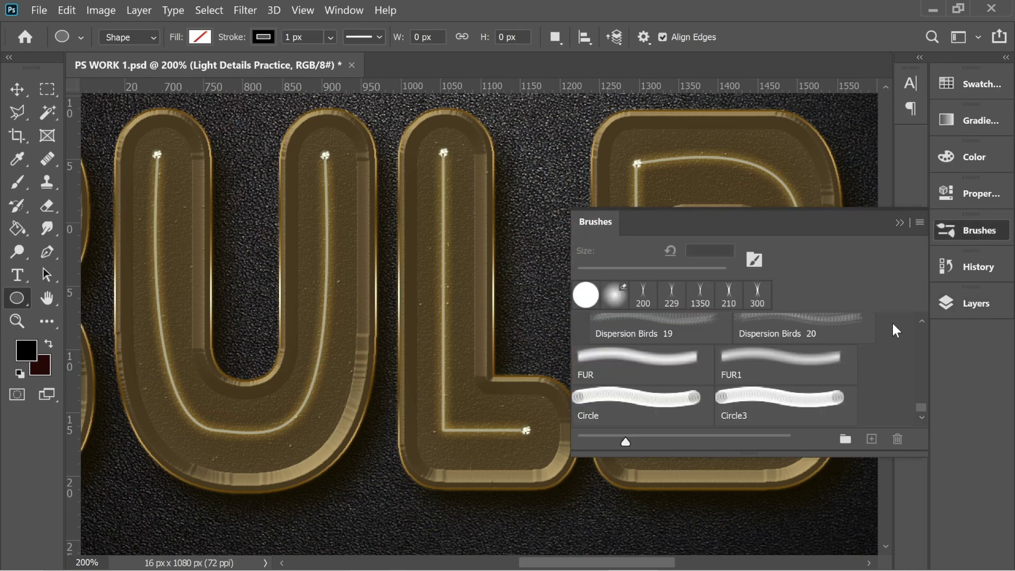
- Choose the Circle brush preset, set its tip size to 12 px and increase its spacing
{"action": "left_click_drag", "start_coordinate": [921, 407], "coordinate": [921, 405]}
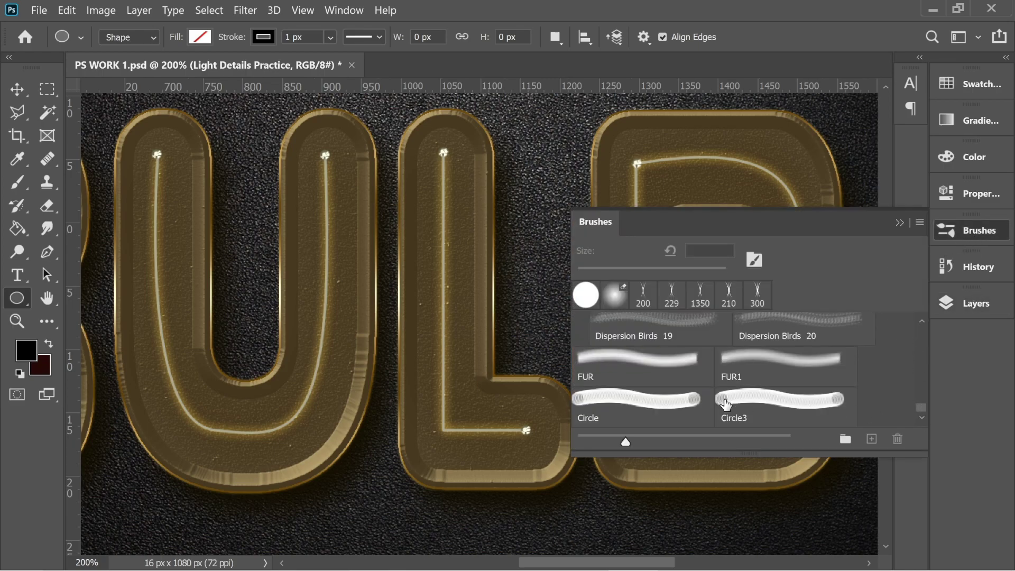
{"action": "left_click", "coordinate": [639, 403]}
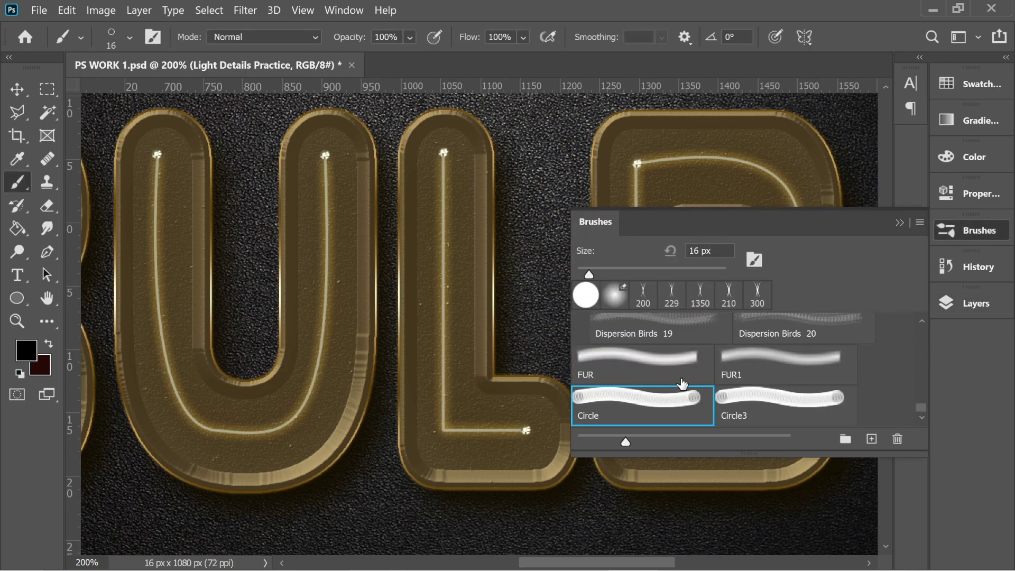
{"action": "left_click", "coordinate": [754, 260]}
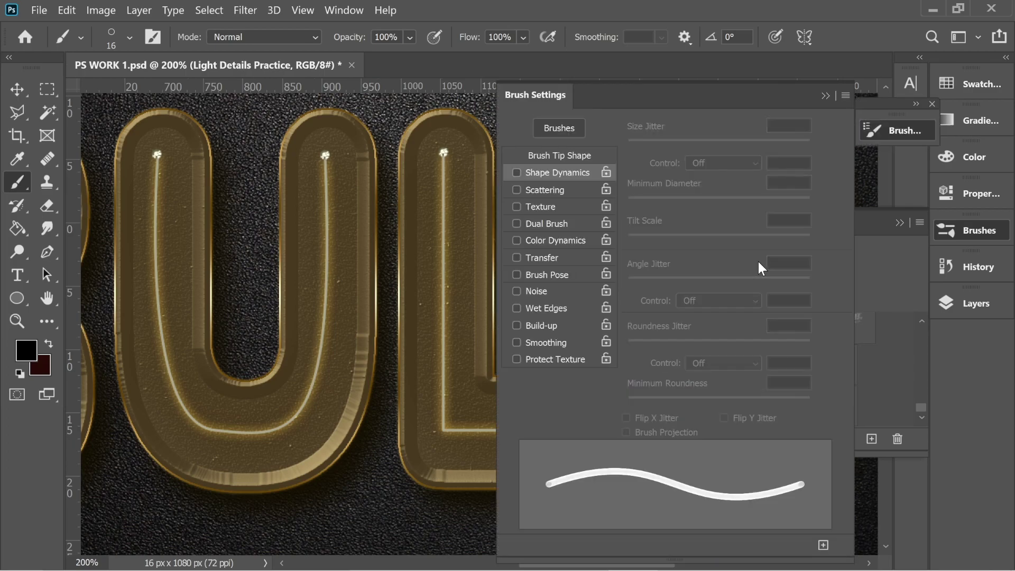
{"action": "left_click", "coordinate": [557, 157]}
{"action": "left_click_drag", "start_coordinate": [787, 229], "coordinate": [750, 229]}
{"action": "type", "text": "12"}
{"action": "key", "text": "Return"}
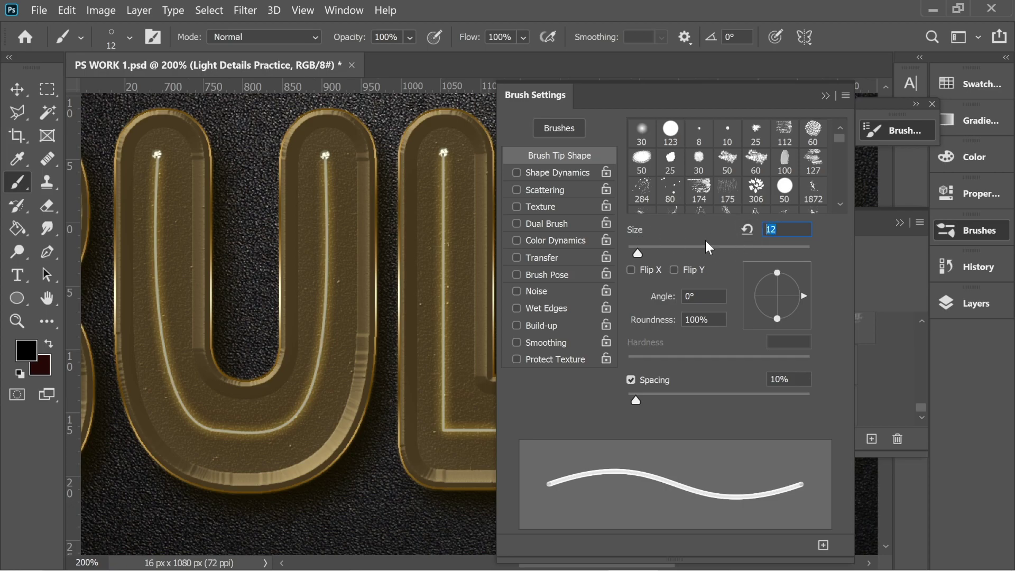
{"action": "left_click_drag", "start_coordinate": [638, 399], "coordinate": [677, 402]}
- Enable Shape Dynamics for the Circle brush with its size control set to Pen Pressure
{"action": "left_click", "coordinate": [553, 174]}
{"action": "left_click", "coordinate": [725, 161]}
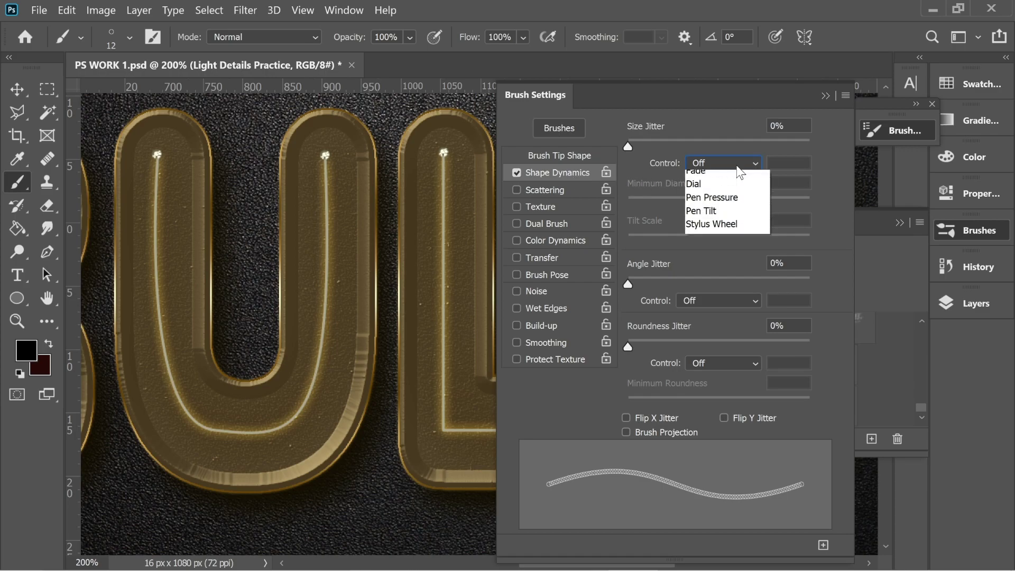
{"action": "left_click", "coordinate": [732, 220]}
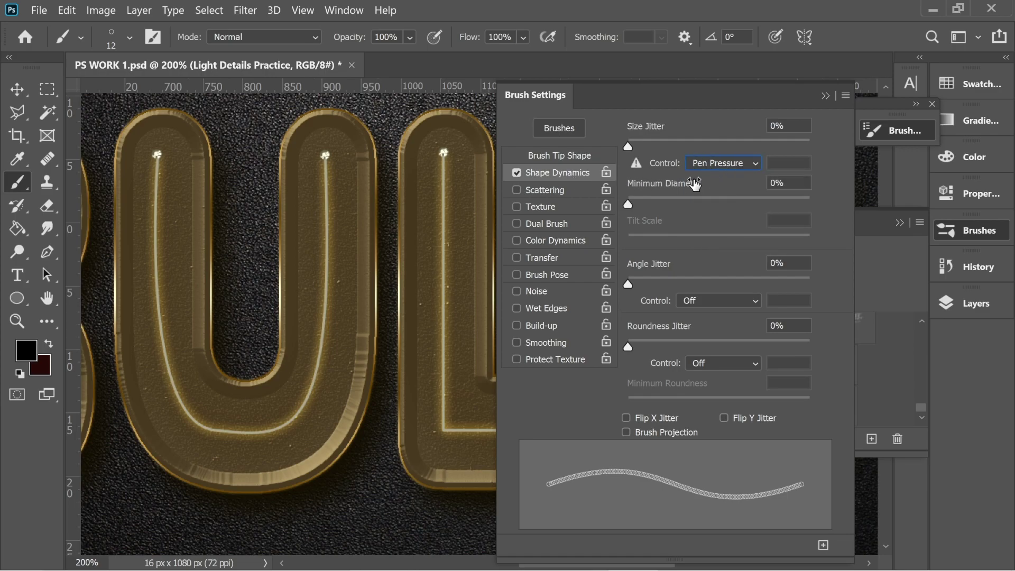
{"action": "left_click", "coordinate": [721, 298]}
{"action": "left_click", "coordinate": [712, 420]}
{"action": "left_click", "coordinate": [825, 96]}
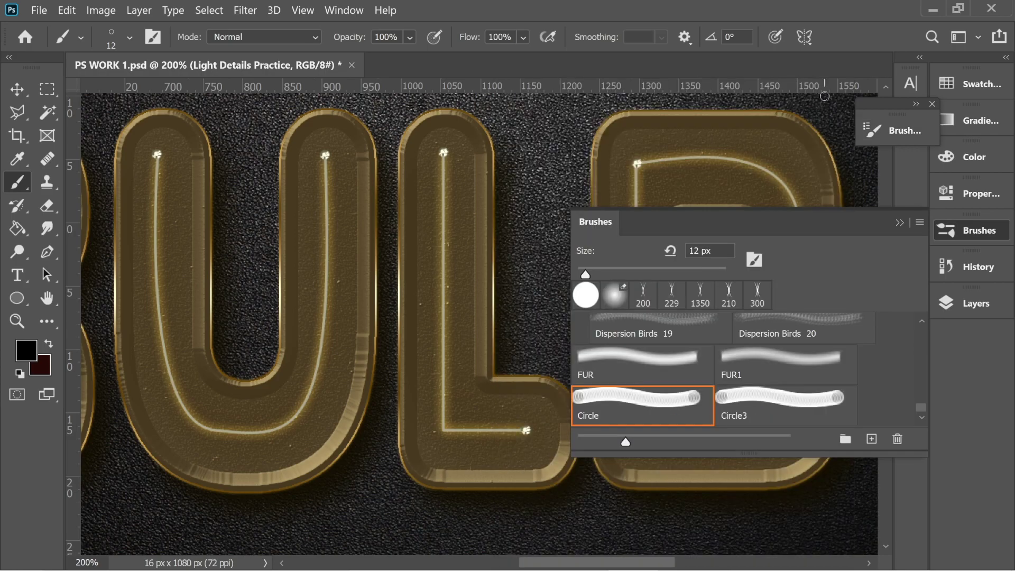
- Set the foreground colour to a pale, desaturated yellow with a hue of about 58°
{"action": "left_click", "coordinate": [28, 355]}
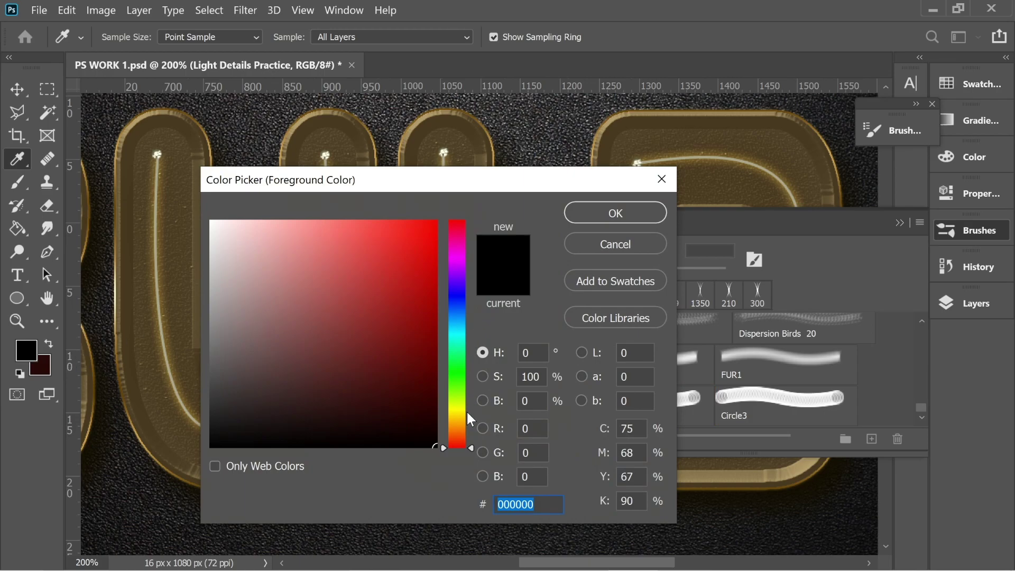
{"action": "left_click", "coordinate": [467, 411]}
{"action": "mouse_move", "coordinate": [262, 280]}
{"action": "left_mouse_down"}
{"action": "mouse_move", "coordinate": [245, 267]}
{"action": "mouse_move", "coordinate": [270, 294]}
{"action": "mouse_move", "coordinate": [248, 276]}
{"action": "left_mouse_up"}
{"action": "left_click", "coordinate": [271, 284]}
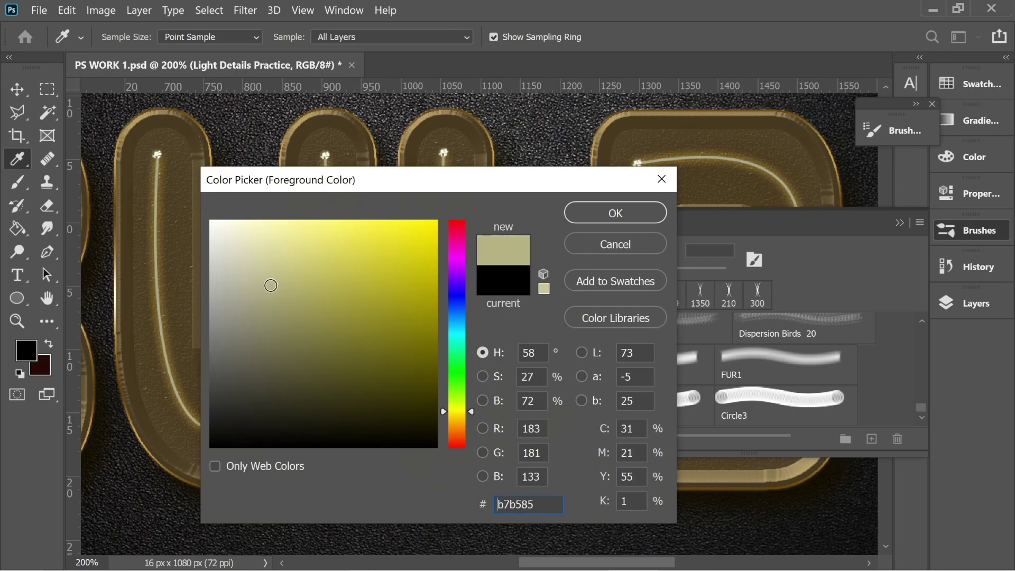
{"action": "left_click", "coordinate": [216, 300]}
{"action": "left_click_drag", "start_coordinate": [265, 255], "coordinate": [259, 258]}
{"action": "left_click", "coordinate": [593, 209]}
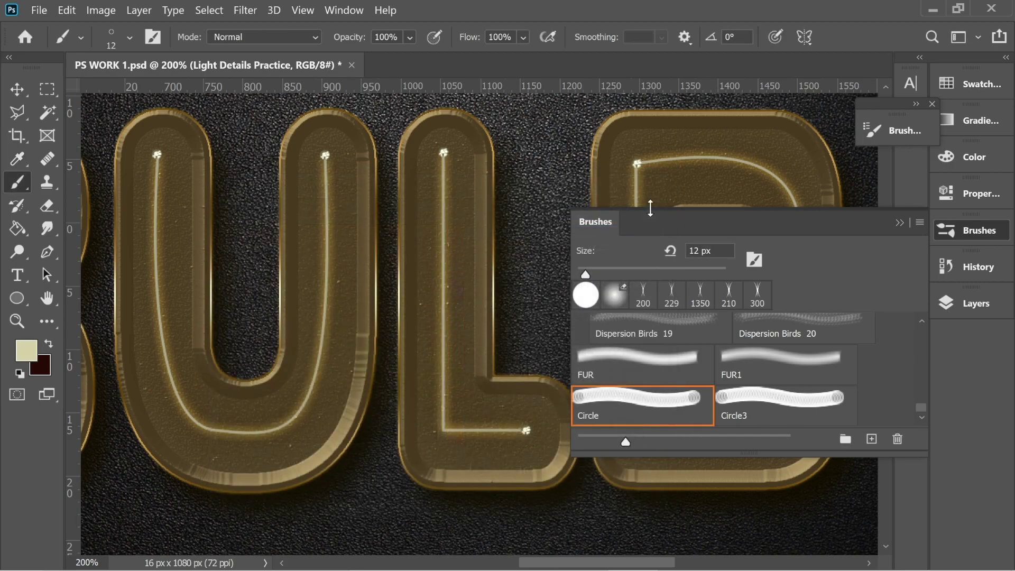
{"action": "left_click", "coordinate": [901, 224]}
- On the Light Details Practice layer, draw a straight path along the L's vertical wire and stroke it using Brush with Simulate Pressure
{"action": "key", "text": "p"}
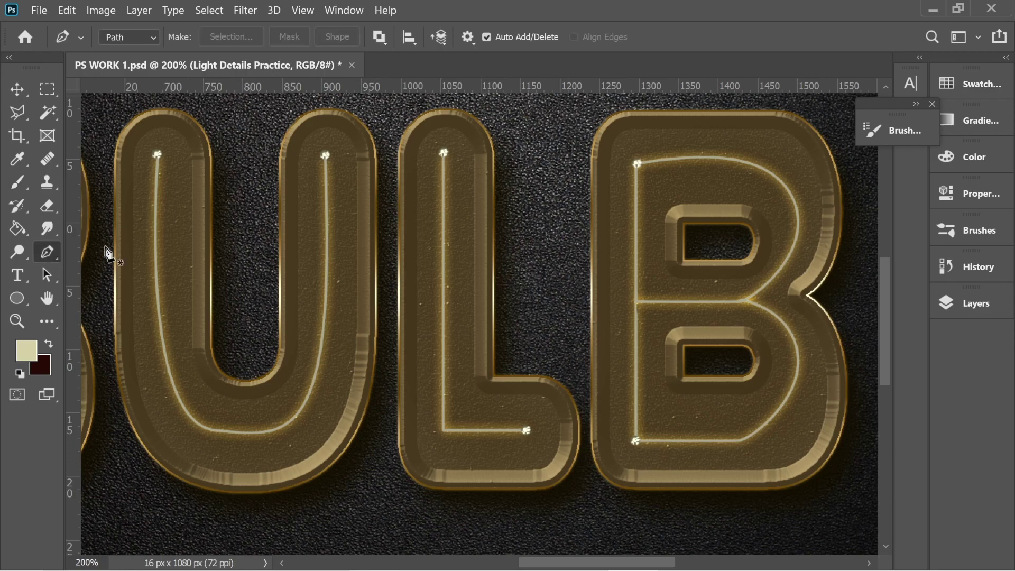
{"action": "left_click", "coordinate": [968, 305]}
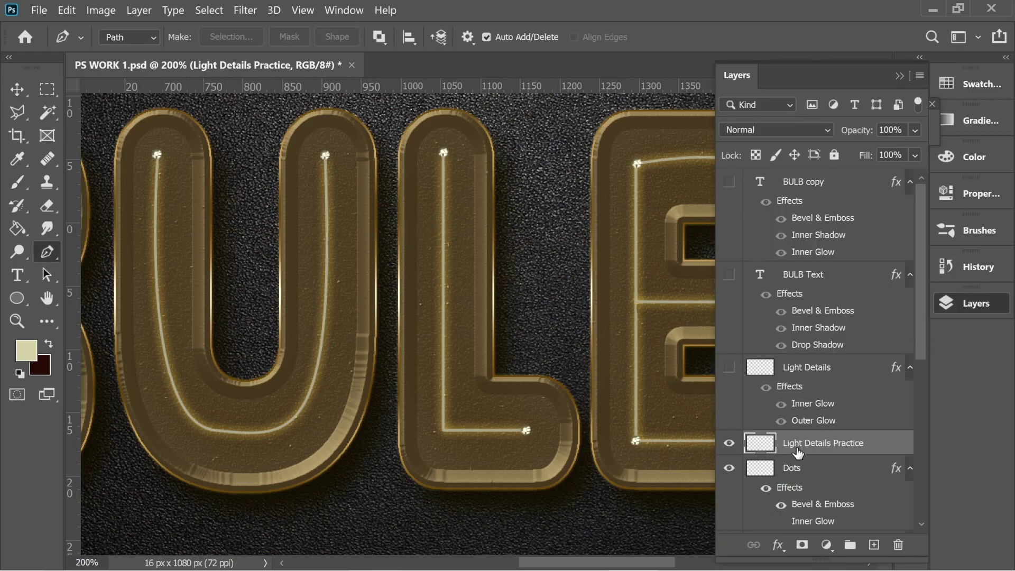
{"action": "left_click", "coordinate": [444, 189]}
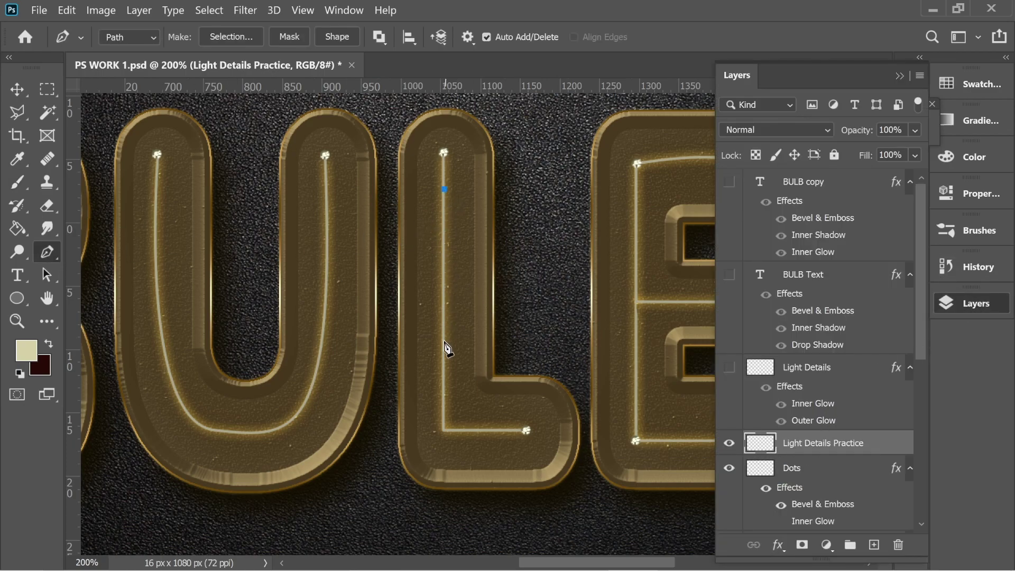
{"action": "right_click", "coordinate": [442, 154]}
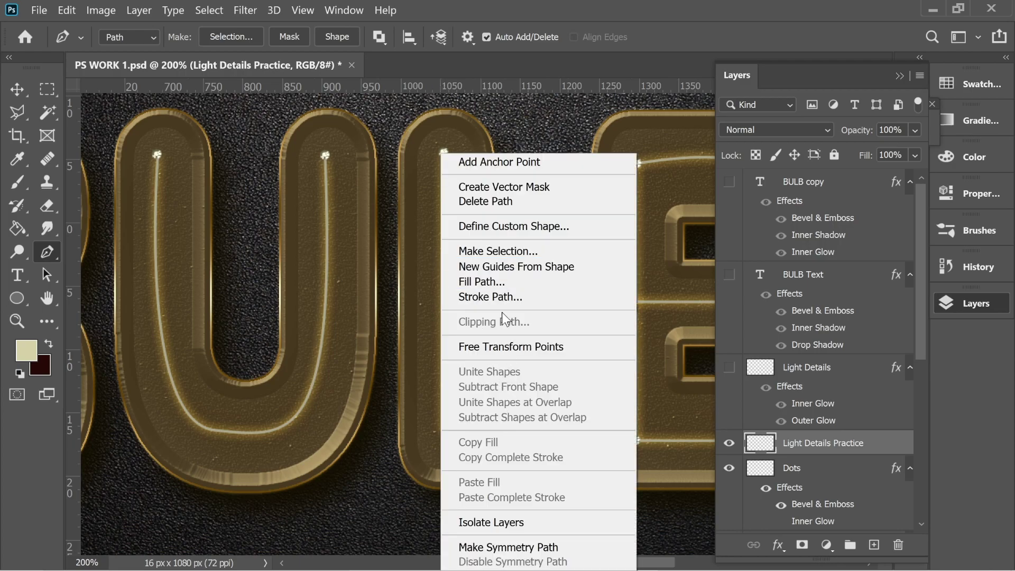
{"action": "left_click", "coordinate": [502, 297]}
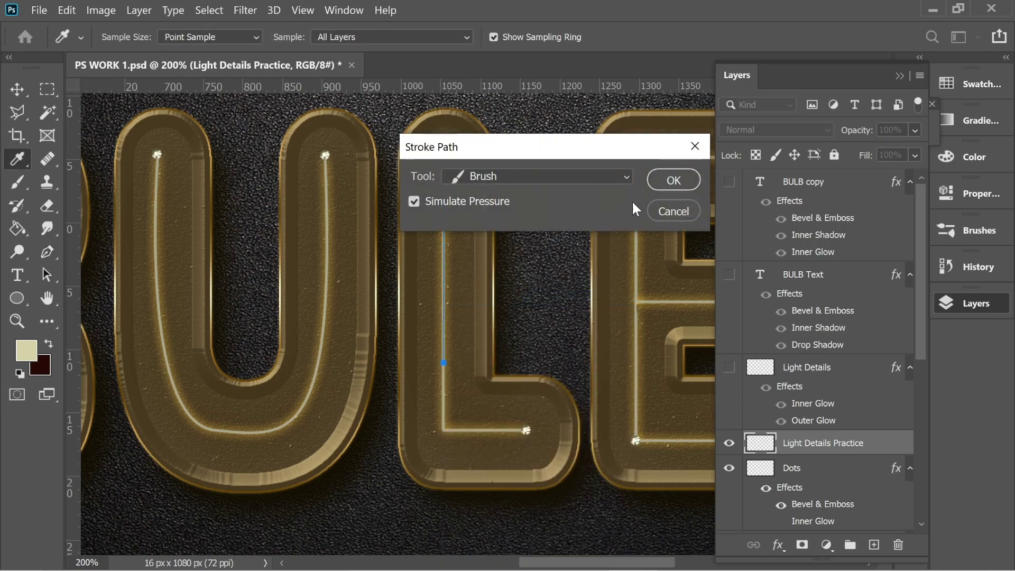
{"action": "left_click", "coordinate": [671, 180]}
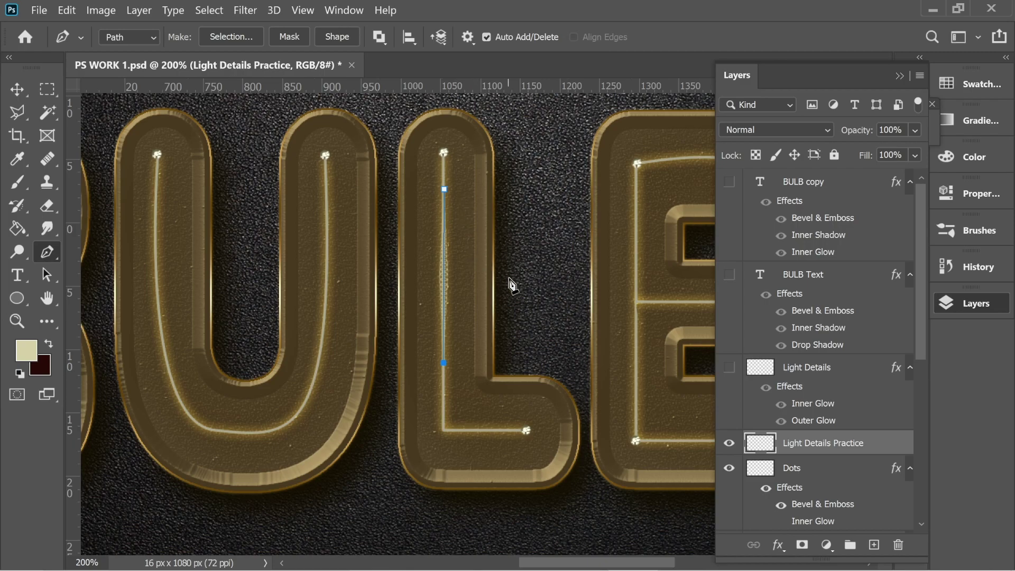
- Draw a curved path down the wire in the U's right arm and stroke it using Brush with Simulate Pressure
{"action": "left_click", "coordinate": [326, 210], "text": "ctrl"}
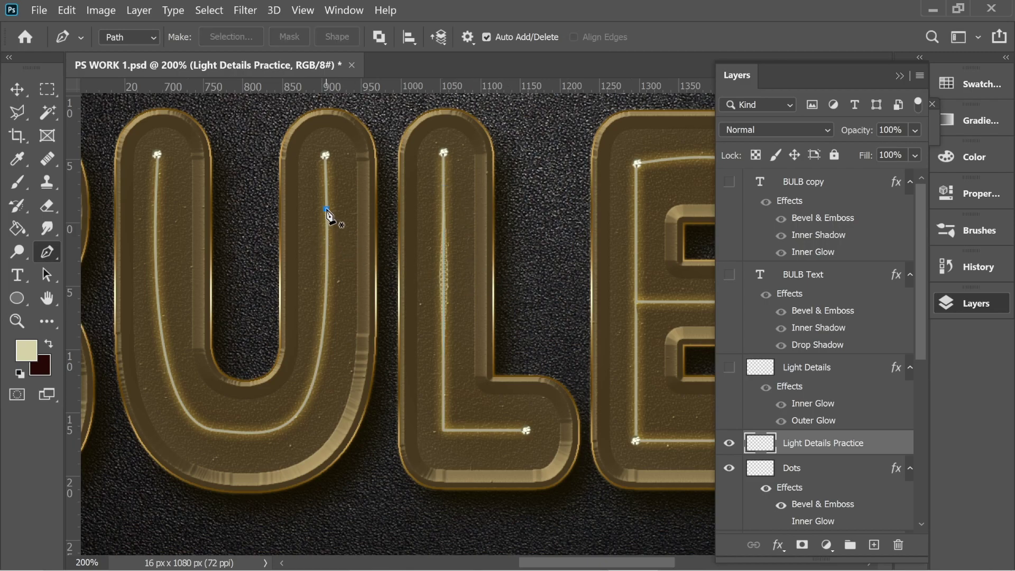
{"action": "left_click", "coordinate": [309, 392]}
{"action": "right_click", "coordinate": [348, 291]}
{"action": "left_click", "coordinate": [391, 296]}
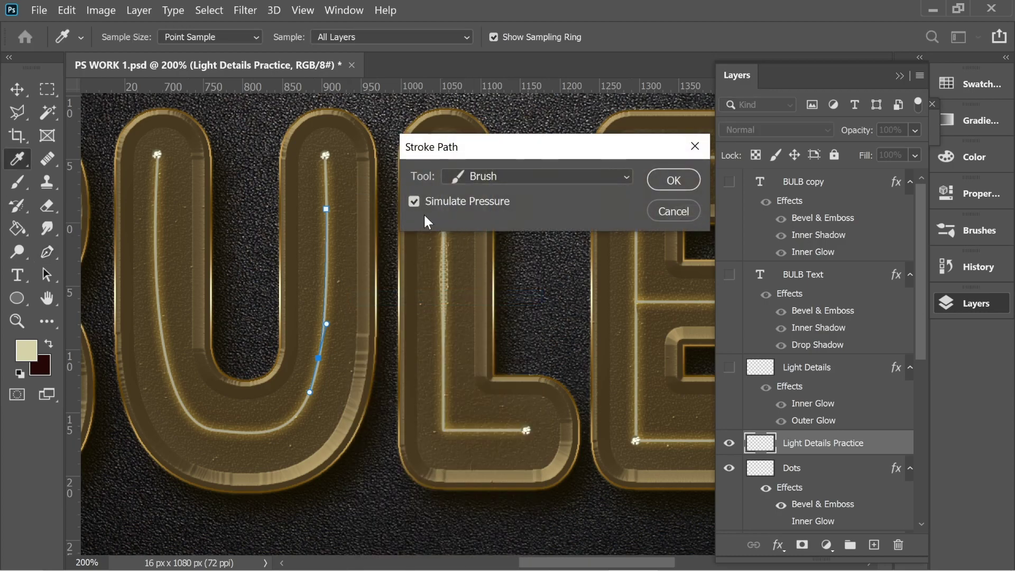
{"action": "left_click", "coordinate": [674, 181]}
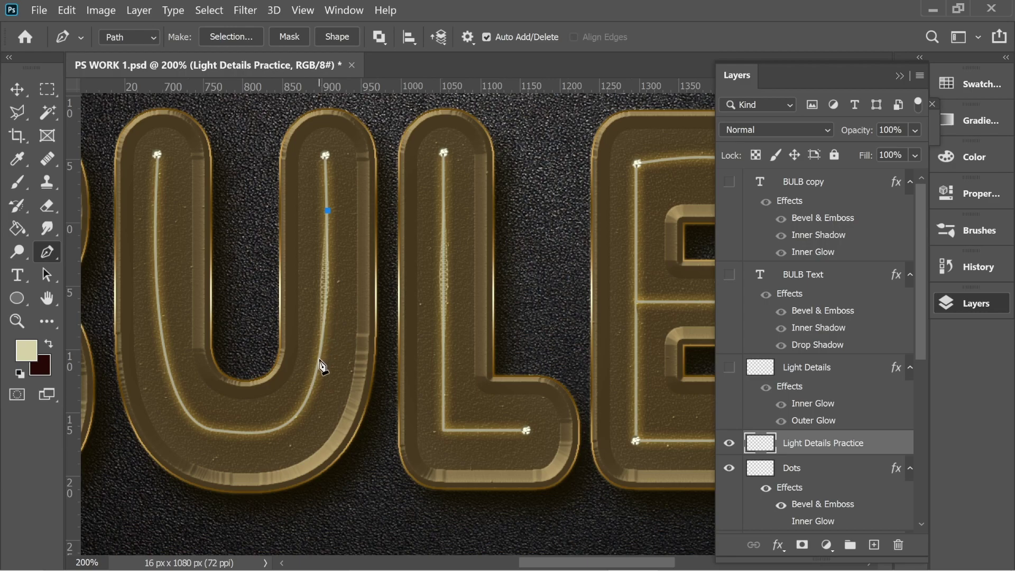
- Stroke a second, slightly offset curved path over the wire in the U's right arm with the Circle brush
{"action": "right_click", "coordinate": [327, 332]}
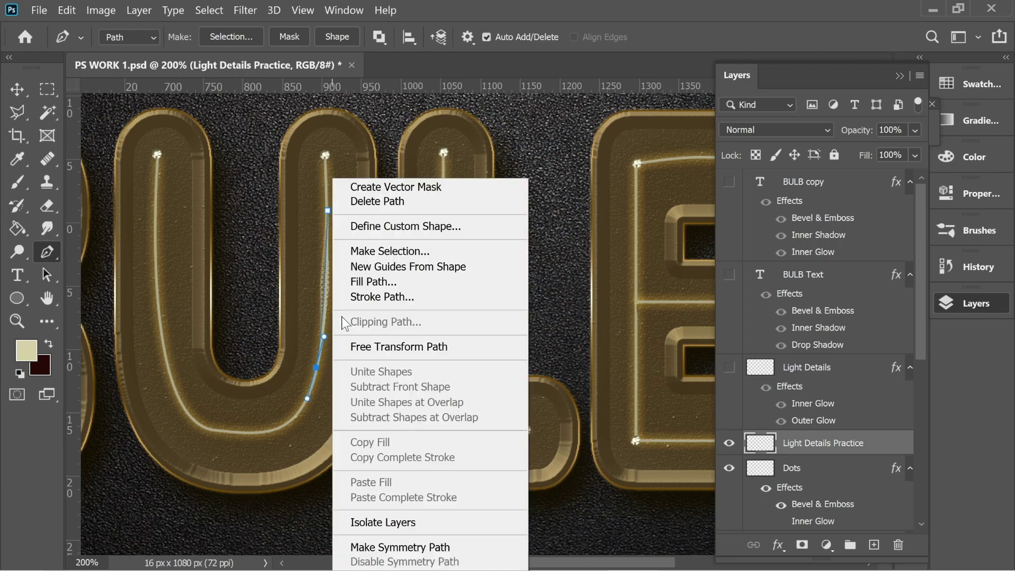
{"action": "left_click", "coordinate": [414, 298]}
{"action": "left_click", "coordinate": [672, 181]}
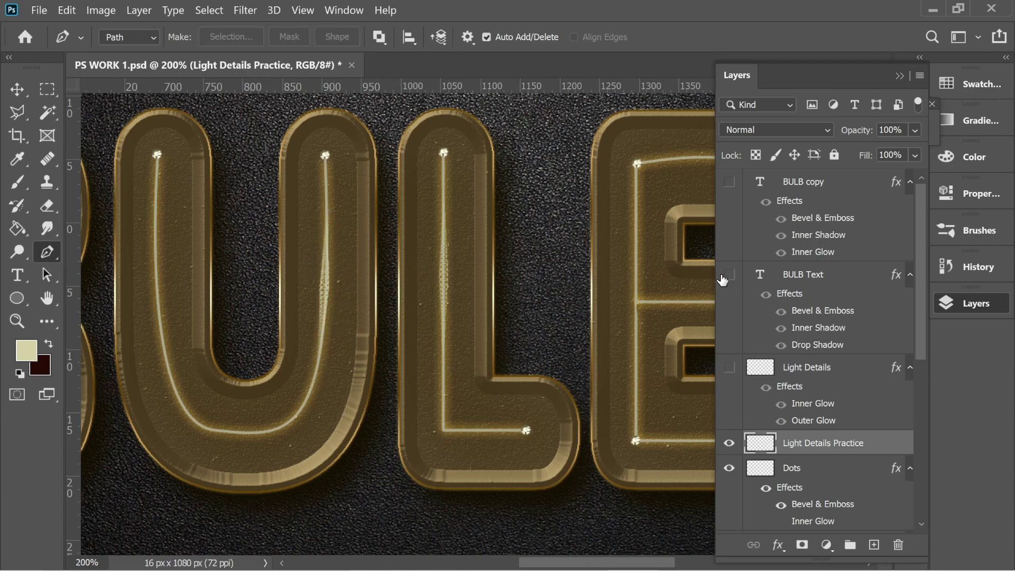
- Choose the Soft Round brush and set its tip size to 16 px and its spacing to 50%
{"action": "left_click", "coordinate": [976, 233]}
{"action": "left_click_drag", "start_coordinate": [921, 404], "coordinate": [921, 323]}
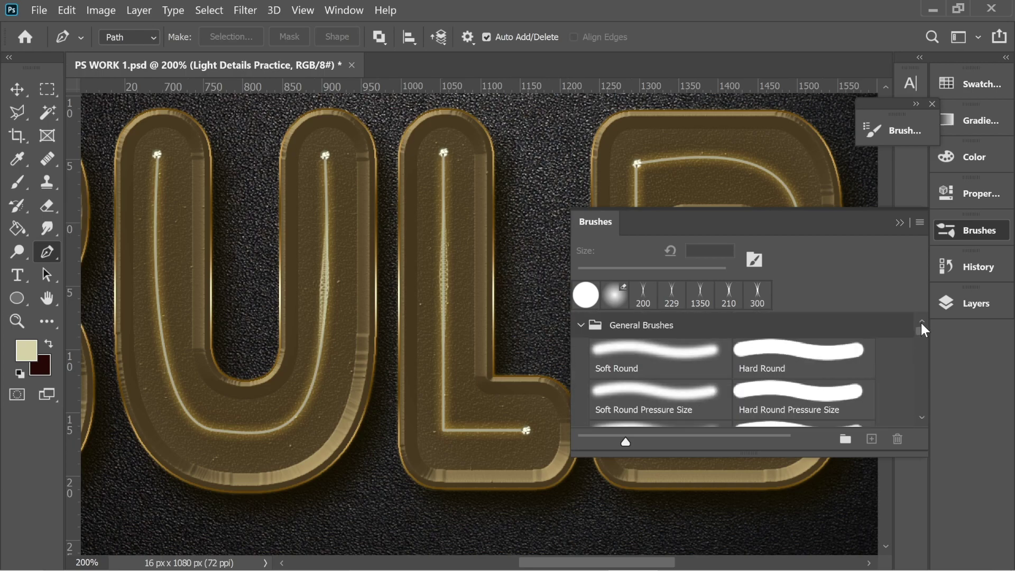
{"action": "left_click", "coordinate": [663, 368]}
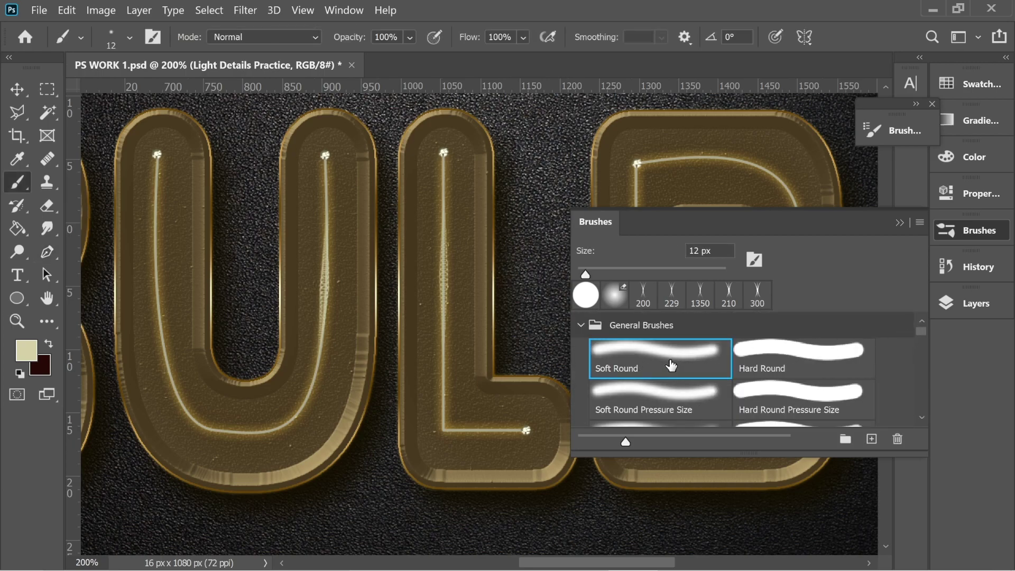
{"action": "left_click", "coordinate": [755, 261]}
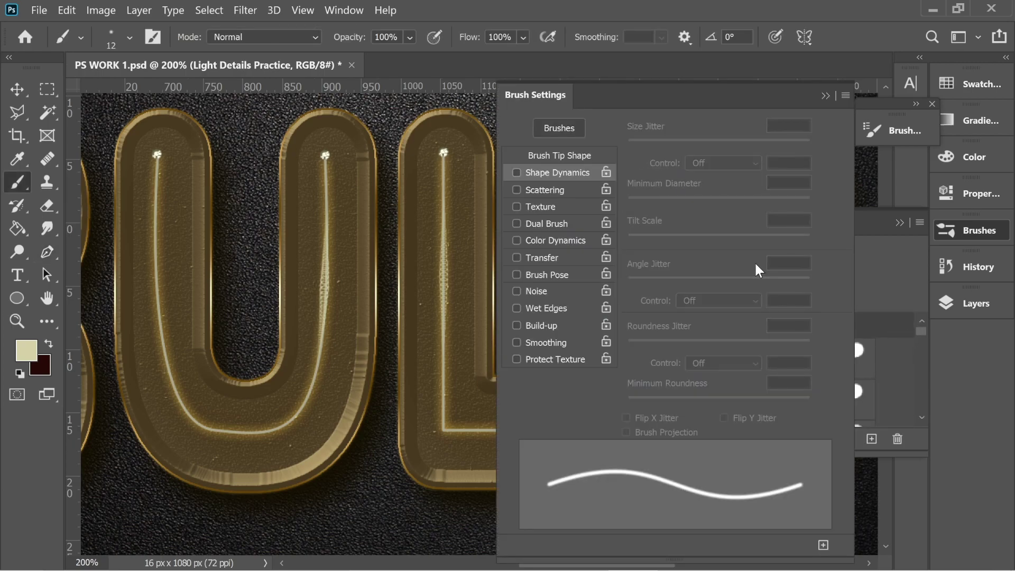
{"action": "left_click", "coordinate": [551, 157]}
{"action": "left_click_drag", "start_coordinate": [638, 252], "coordinate": [641, 252]}
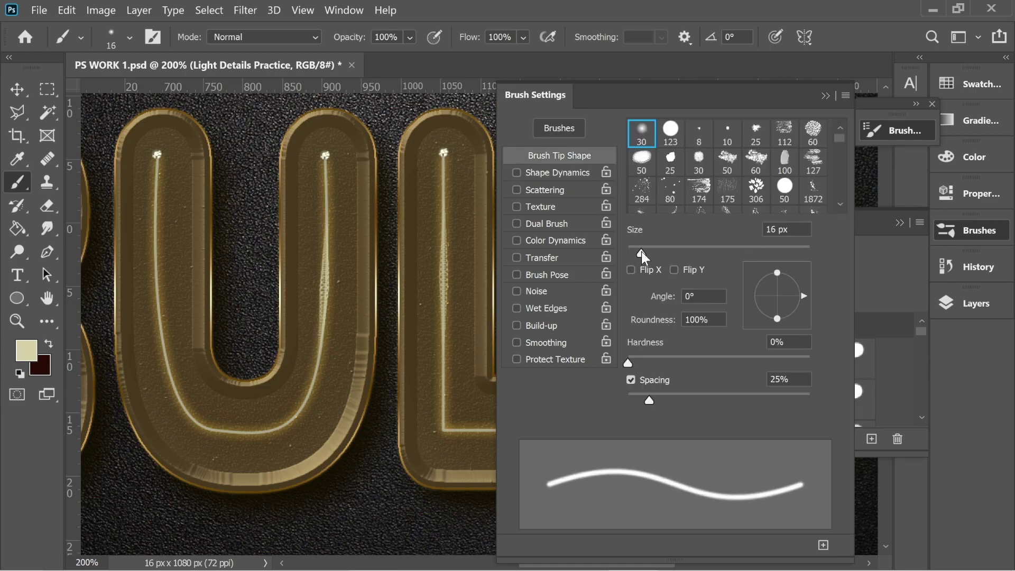
{"action": "left_click_drag", "start_coordinate": [648, 400], "coordinate": [673, 400]}
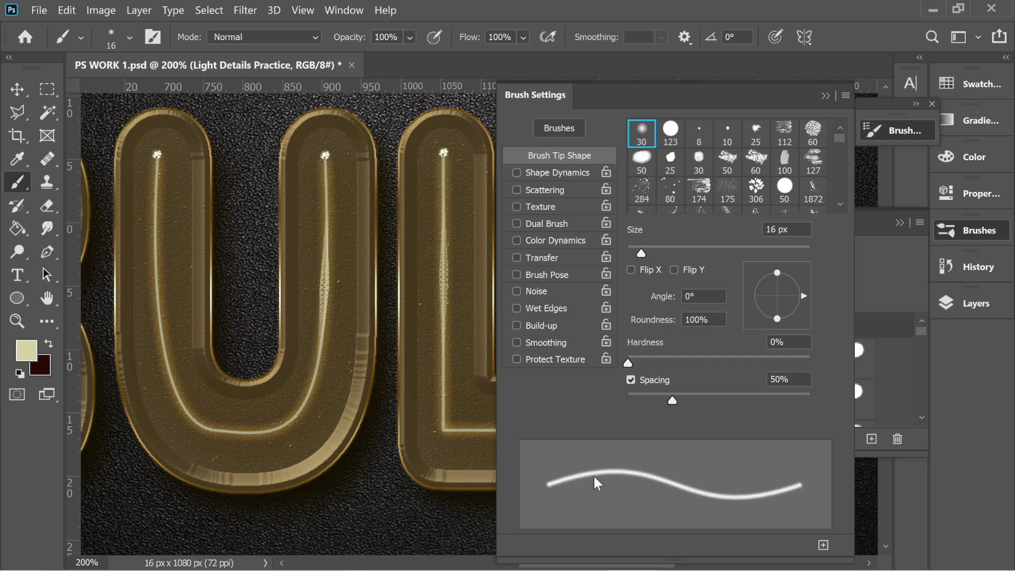
- Enable Shape Dynamics for the Soft Round brush with 100% size jitter and size control set to Pen Pressure
{"action": "left_click", "coordinate": [551, 173]}
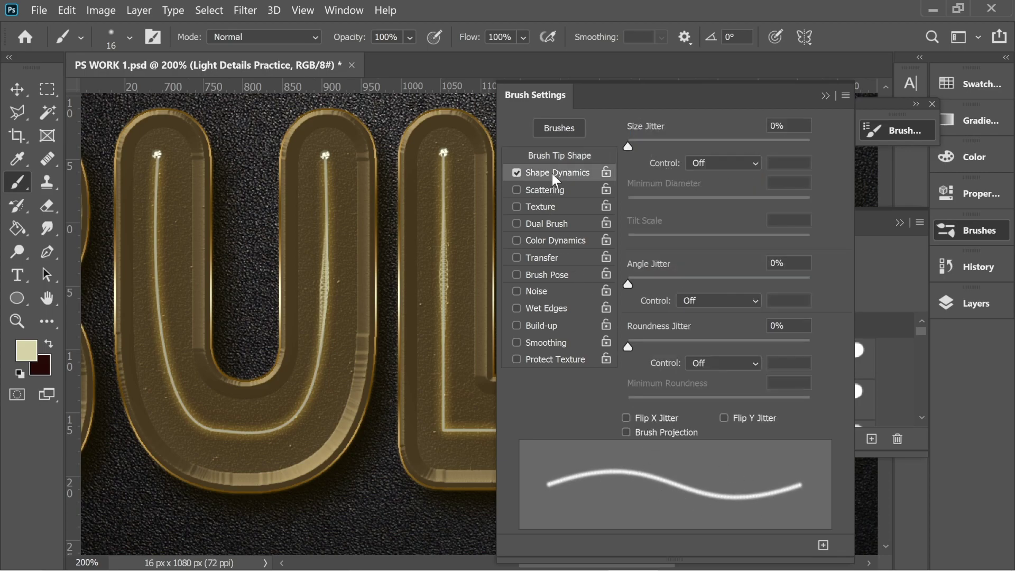
{"action": "left_click_drag", "start_coordinate": [628, 146], "coordinate": [859, 157]}
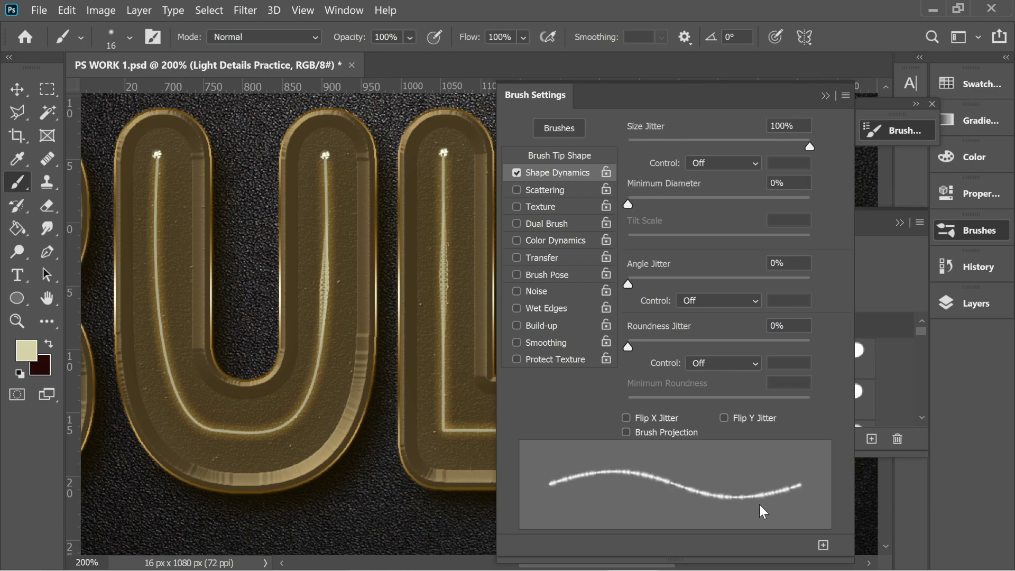
{"action": "left_click", "coordinate": [711, 161]}
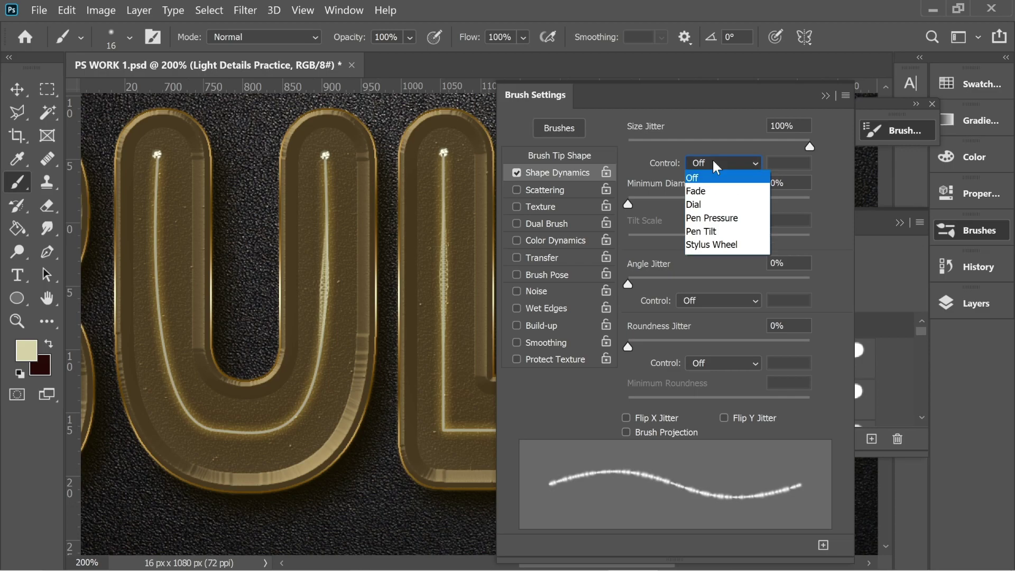
{"action": "left_click", "coordinate": [716, 217]}
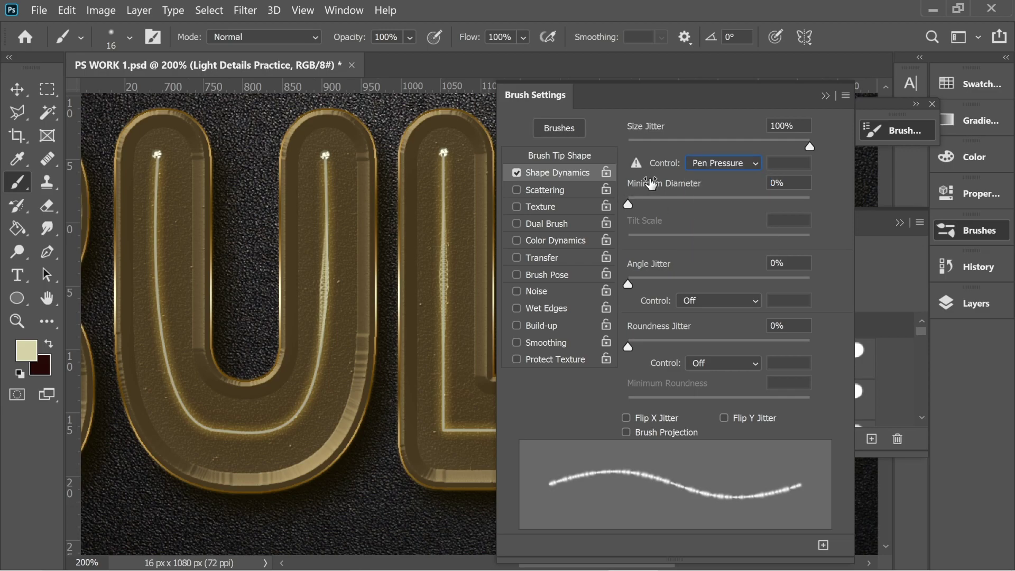
{"action": "left_click", "coordinate": [707, 297]}
{"action": "left_click", "coordinate": [712, 427]}
{"action": "left_click", "coordinate": [825, 96]}
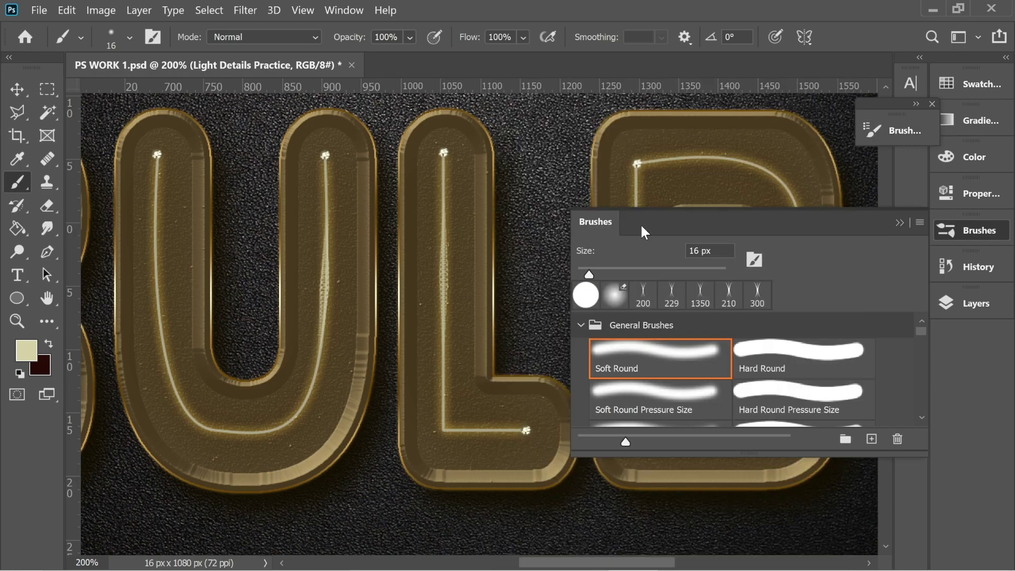
{"action": "left_click", "coordinate": [899, 222]}
- Draw a path down the B's upper stem wire and onto its middle bar, and stroke it using Brush with Simulate Pressure
{"action": "left_click", "coordinate": [46, 252]}
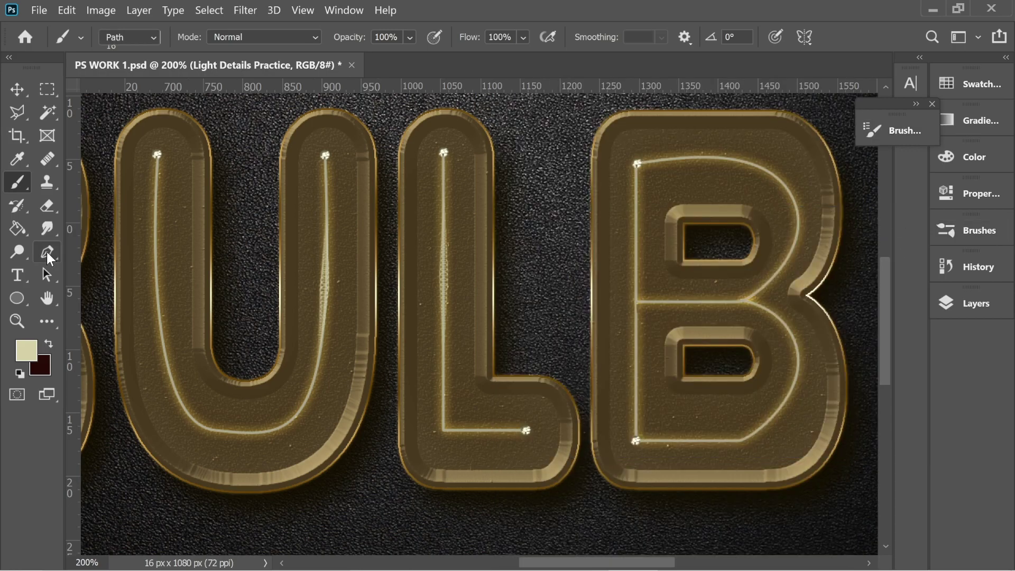
{"action": "left_click", "coordinate": [635, 182]}
{"action": "left_click", "coordinate": [637, 300]}
{"action": "left_click", "coordinate": [691, 302]}
{"action": "right_click", "coordinate": [692, 304]}
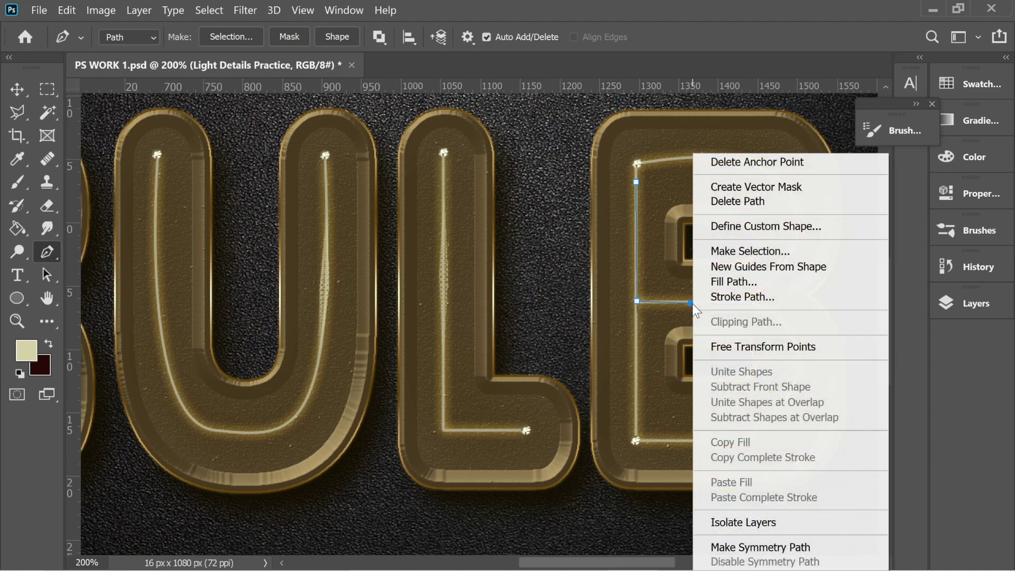
{"action": "left_click", "coordinate": [740, 294]}
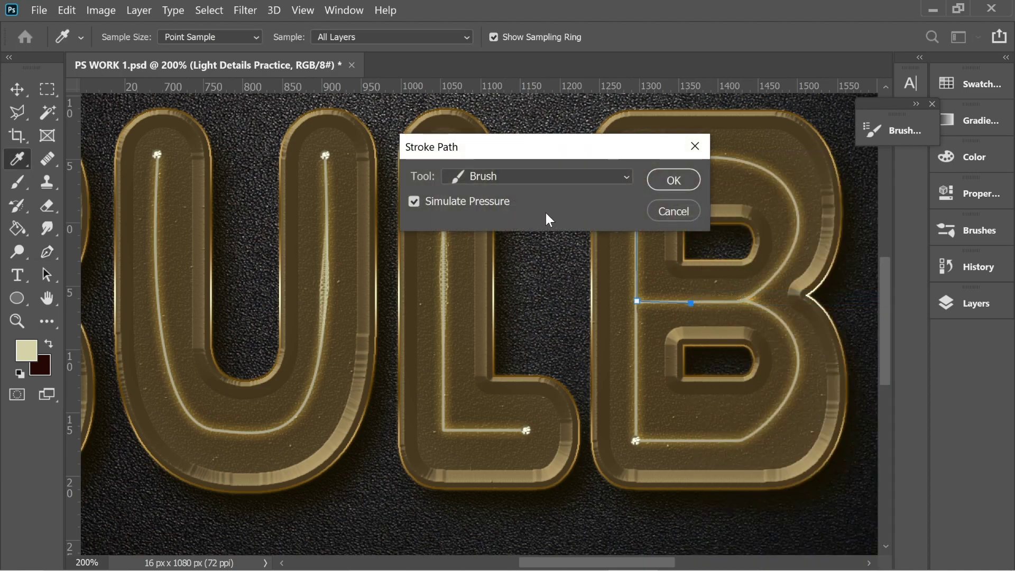
{"action": "left_click", "coordinate": [654, 179]}
{"action": "key", "text": "Return"}
- Redraw the path along the B's upper stem and middle bar on the practice layer and stroke it with the Soft Round brush
{"action": "left_click", "coordinate": [636, 181]}
{"action": "left_click", "coordinate": [638, 304]}
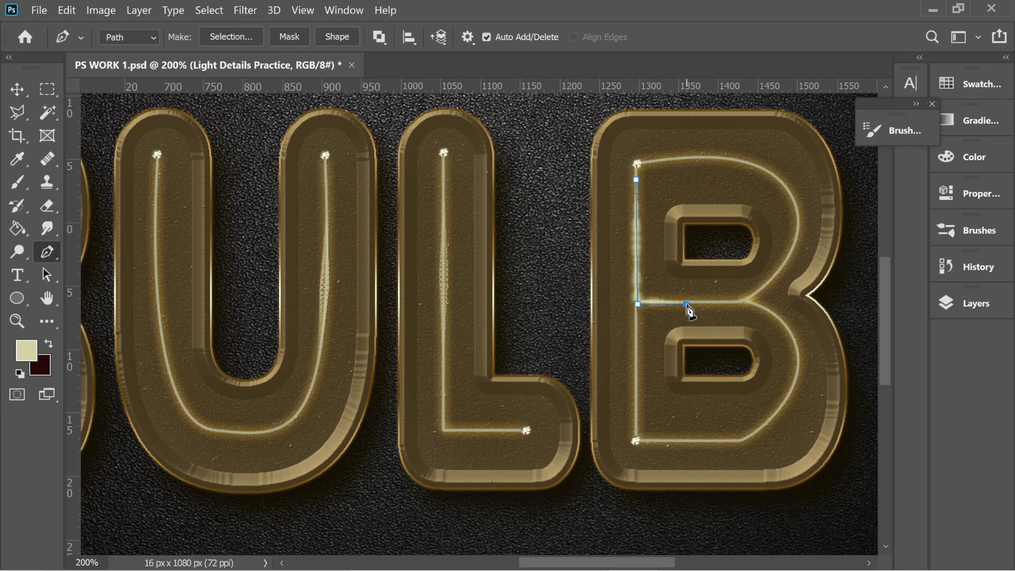
{"action": "right_click", "coordinate": [673, 296]}
{"action": "left_click", "coordinate": [706, 295]}
{"action": "key", "text": "Return"}
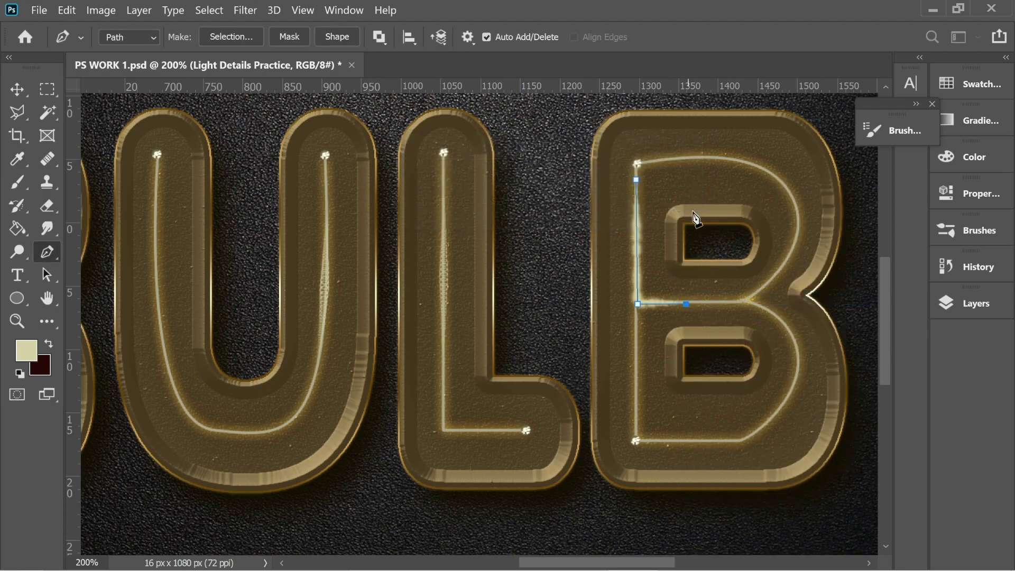
{"action": "key", "text": "Return"}
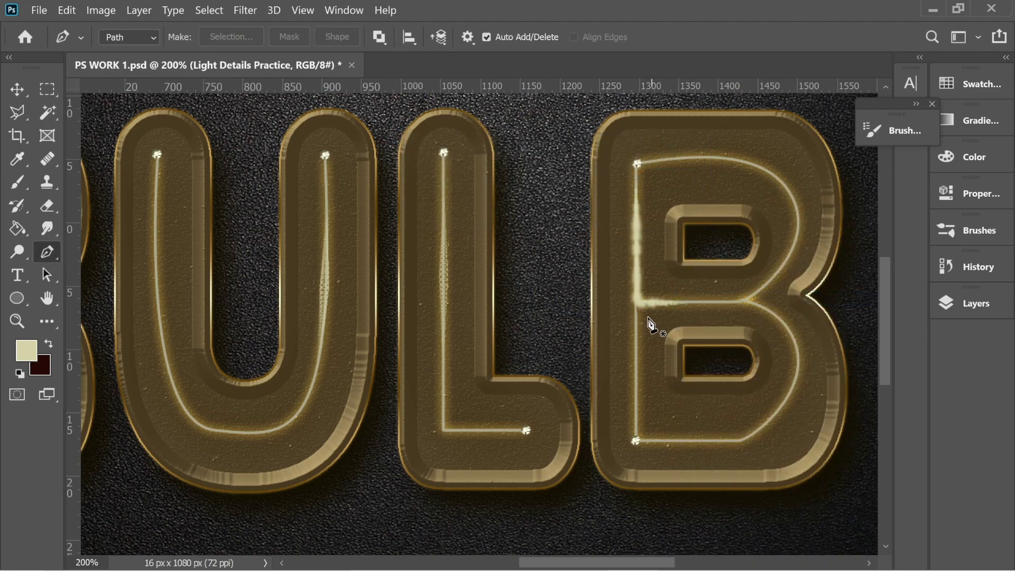
- Delete the Light Details Practice layer and show the Light Details layer with its glow effects turned on
{"action": "left_click", "coordinate": [951, 305]}
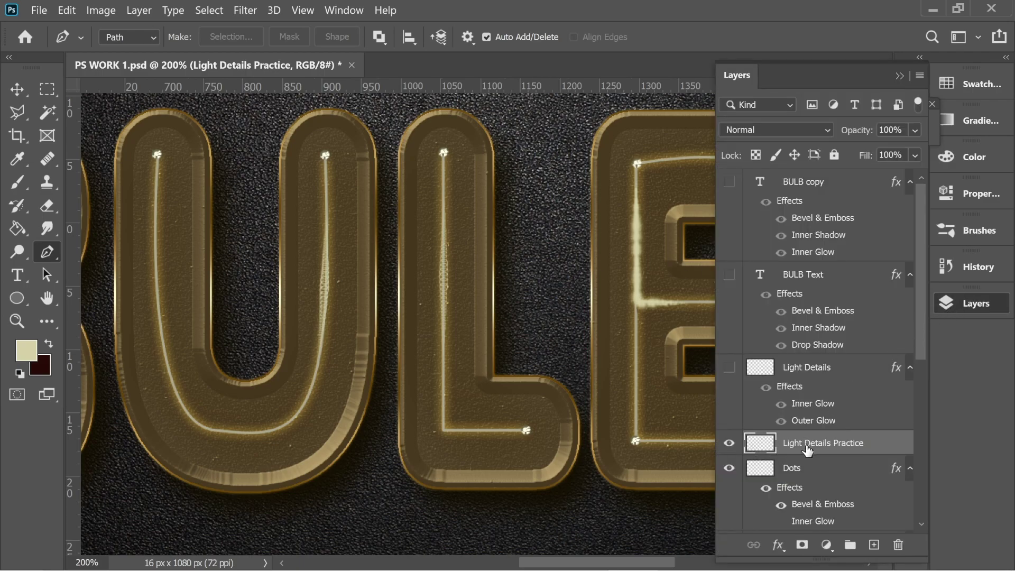
{"action": "mouse_move", "coordinate": [795, 451]}
{"action": "left_mouse_down"}
{"action": "mouse_move", "coordinate": [883, 518]}
{"action": "mouse_move", "coordinate": [898, 545]}
{"action": "left_mouse_up"}
{"action": "left_click", "coordinate": [765, 392]}
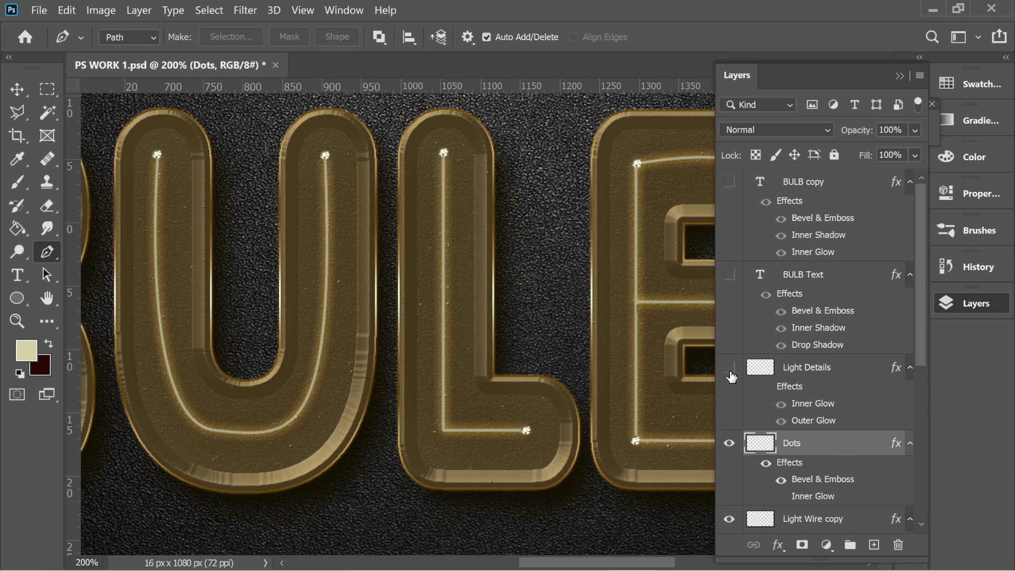
{"action": "left_click", "coordinate": [729, 368]}
{"action": "mouse_move", "coordinate": [528, 290]}
{"action": "left_mouse_down"}
{"action": "mouse_move", "coordinate": [428, 283]}
{"action": "mouse_move", "coordinate": [562, 278]}
{"action": "left_mouse_up"}
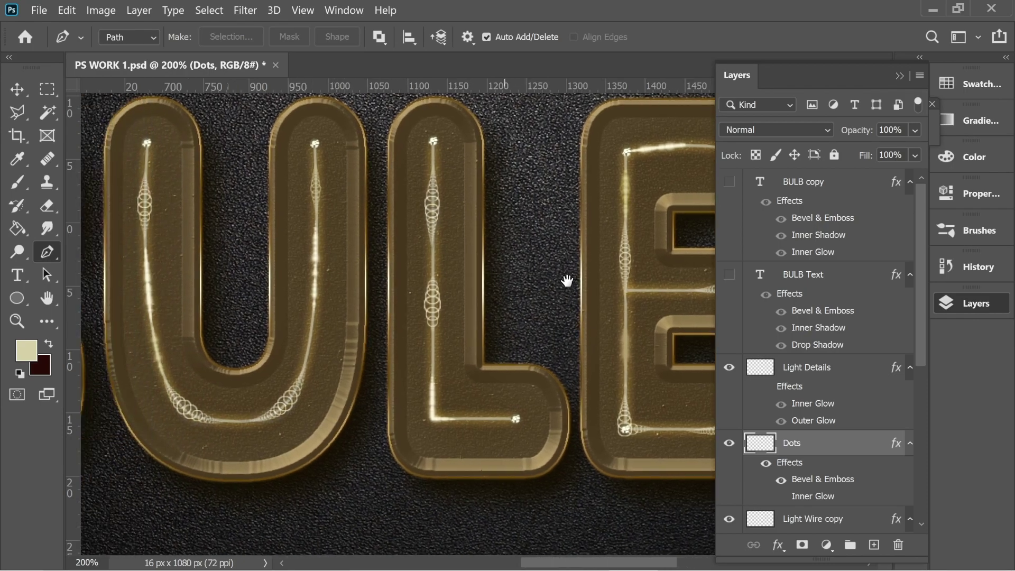
{"action": "left_click", "coordinate": [766, 389]}
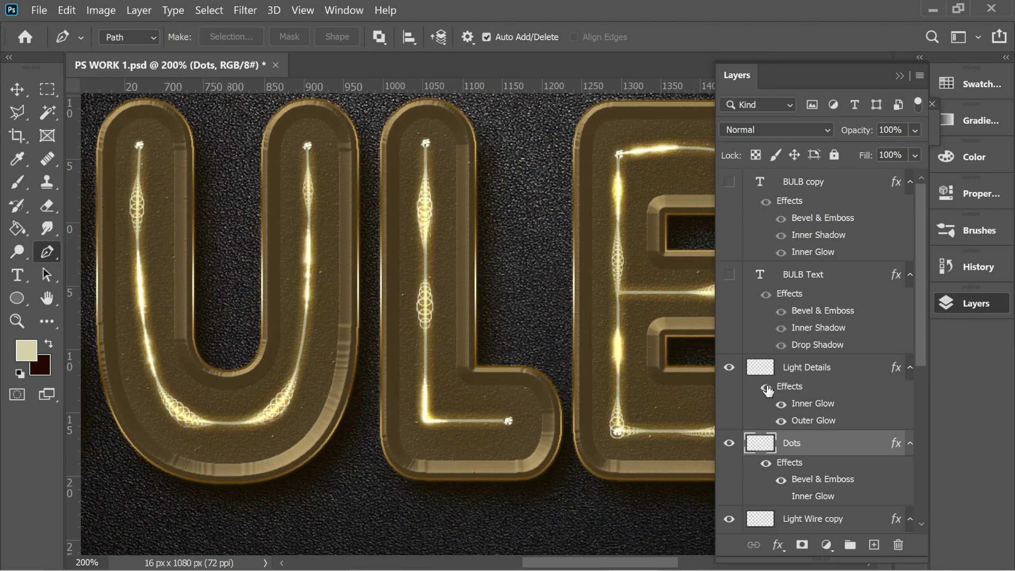
- Examine the Inner Glow and Outer Glow settings and their colours in the Light Details layer style
{"action": "double_click", "coordinate": [793, 392]}
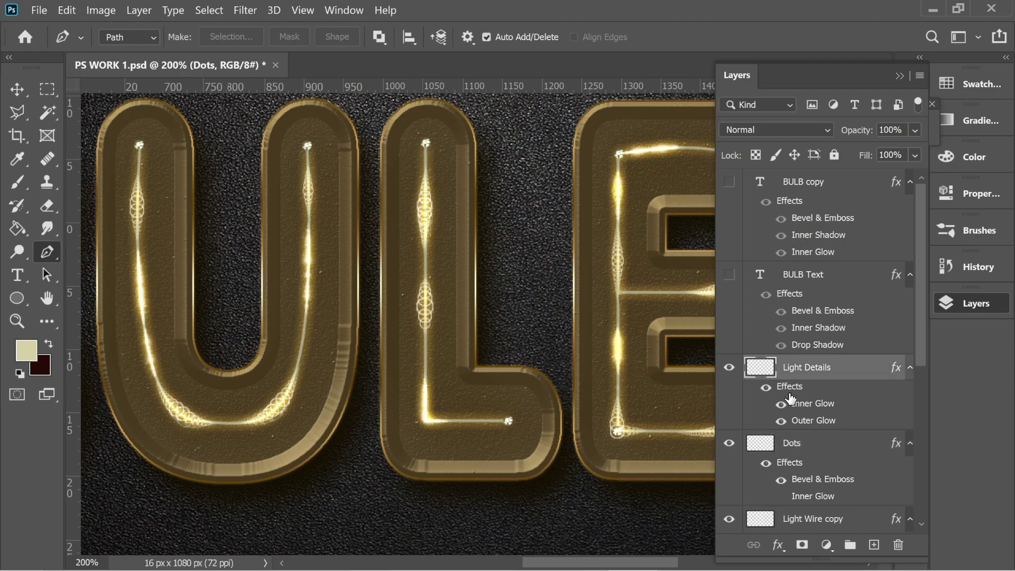
{"action": "left_click", "coordinate": [367, 307]}
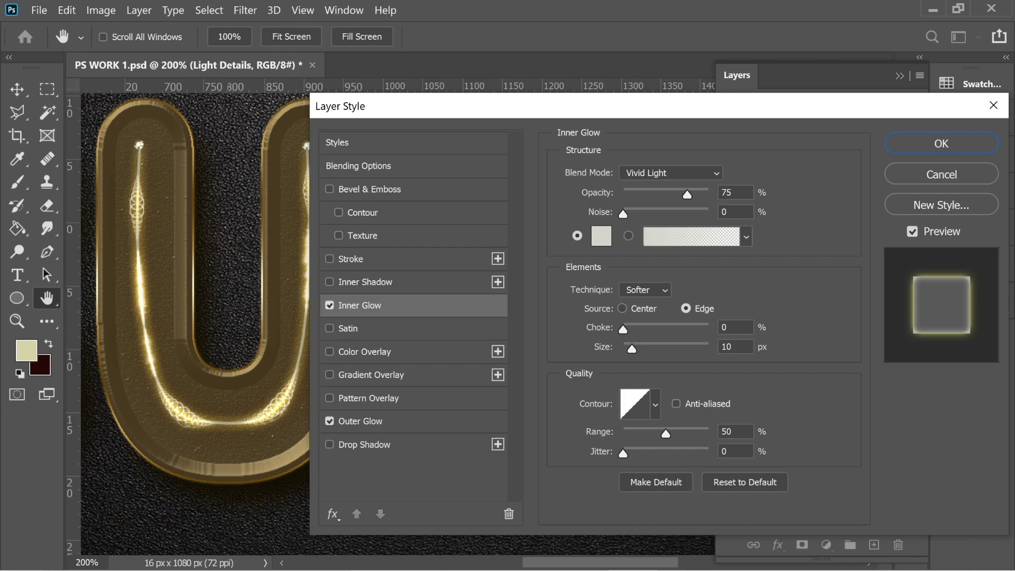
{"action": "left_click", "coordinate": [601, 239]}
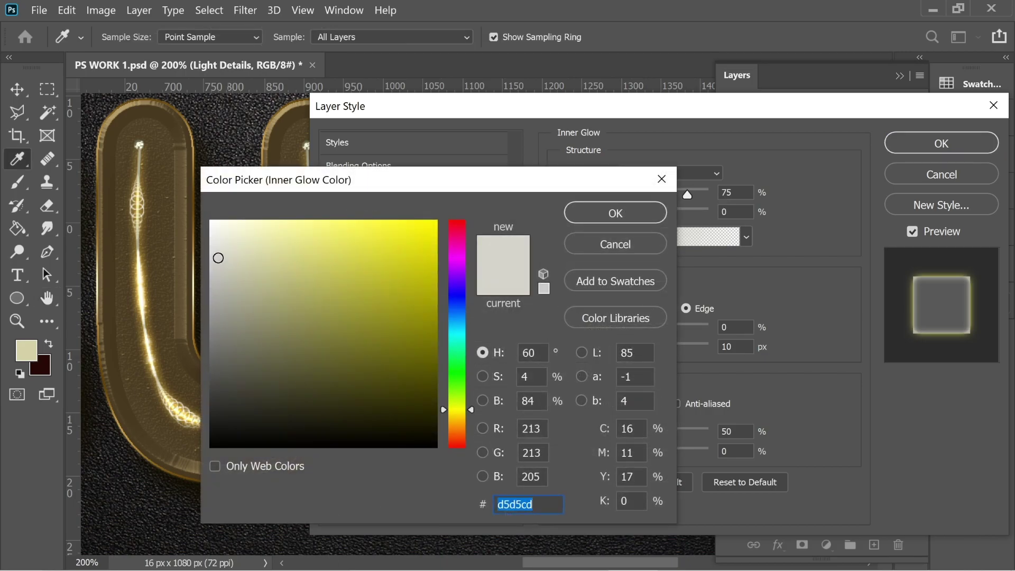
{"action": "left_click", "coordinate": [627, 216]}
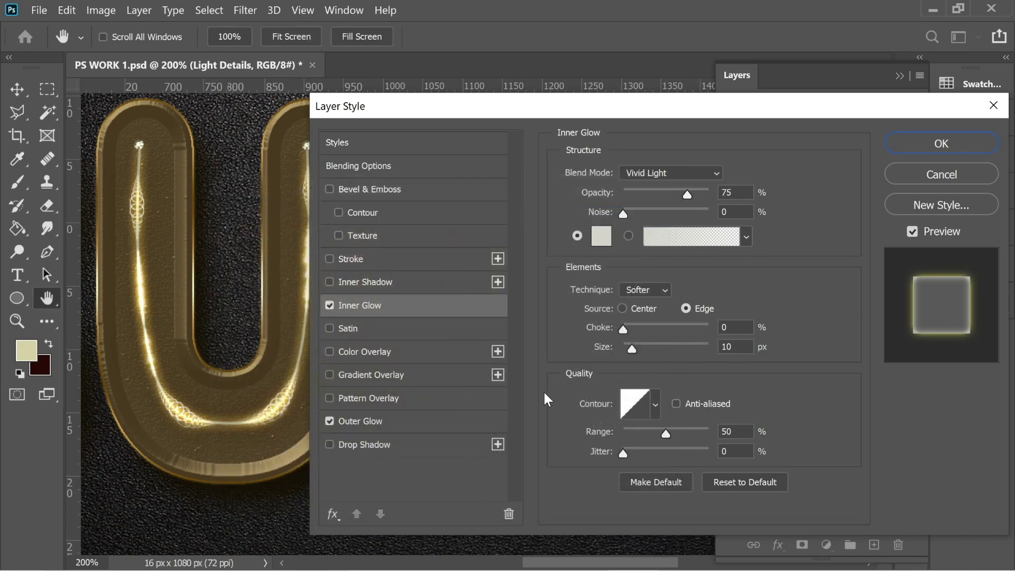
{"action": "left_click", "coordinate": [380, 427]}
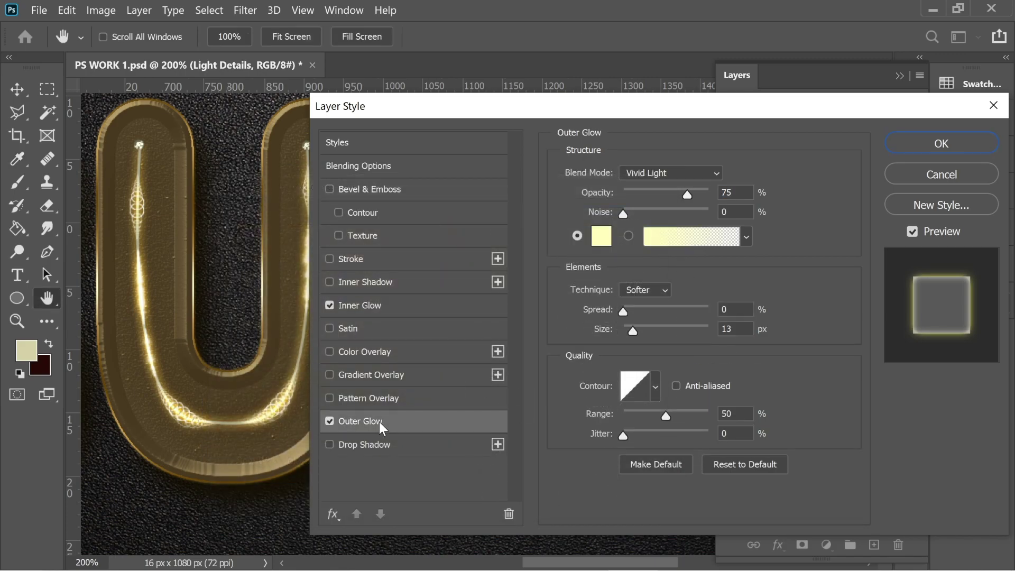
{"action": "left_click", "coordinate": [603, 238]}
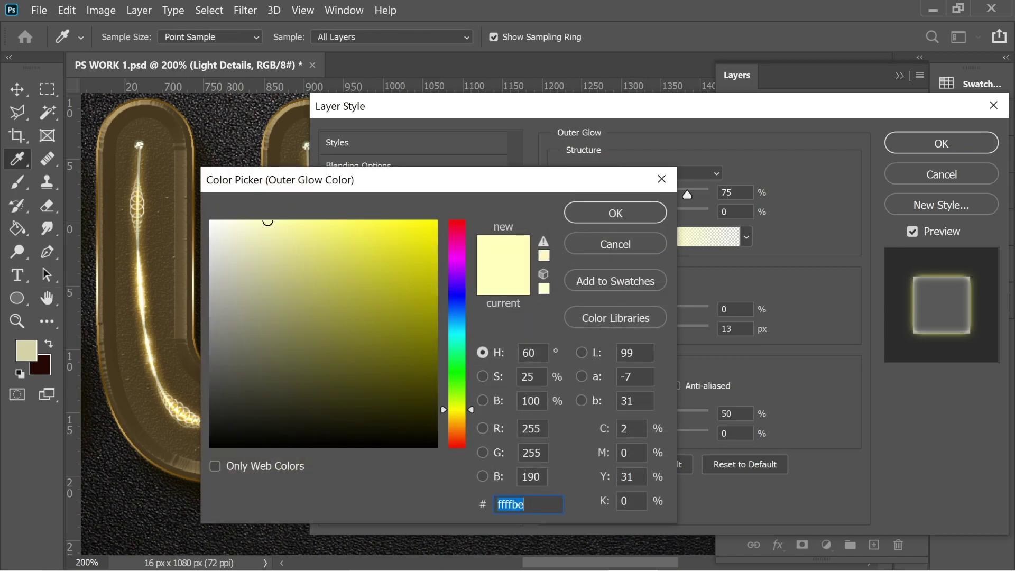
{"action": "left_click", "coordinate": [621, 221]}
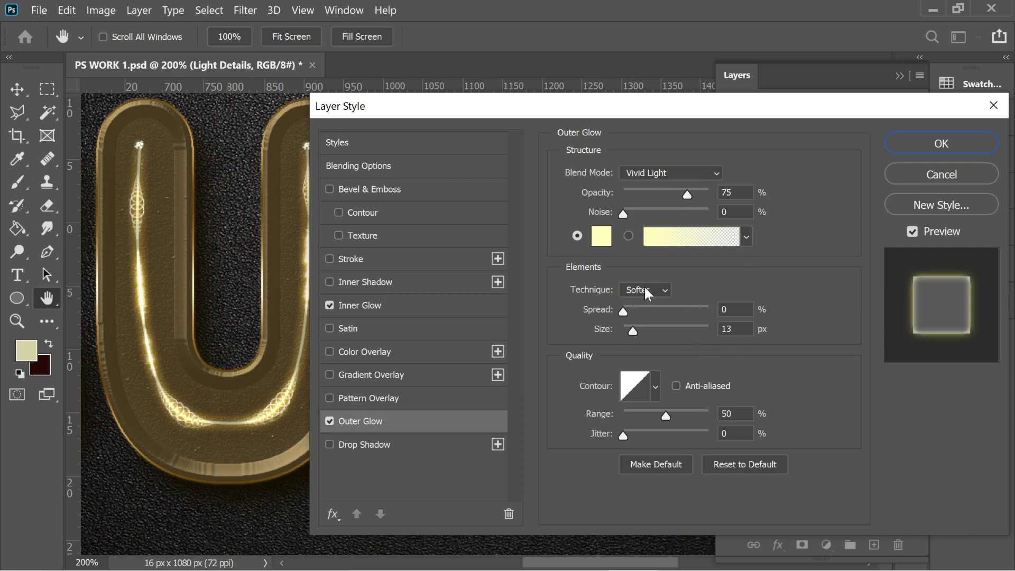
{"action": "left_click", "coordinate": [921, 151]}
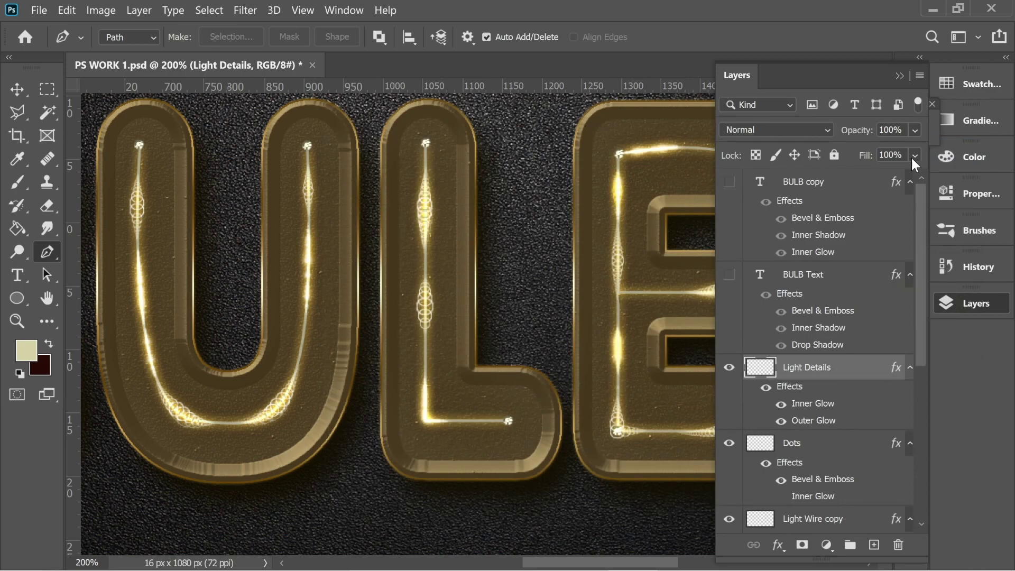
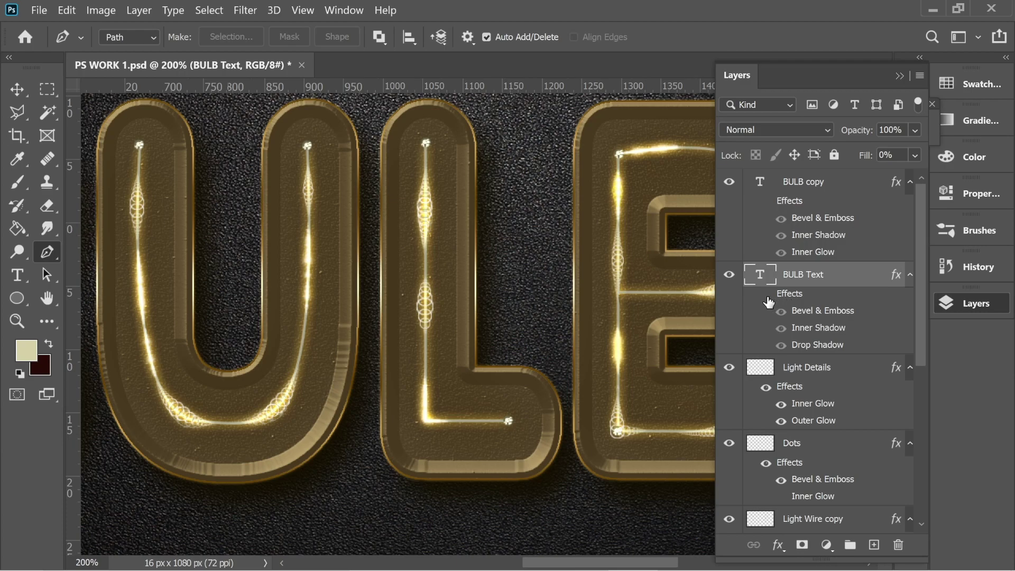
- Turn on the BULB Text layer's effects and review the Drop Shadow settings and colour in its layer style
{"action": "left_click", "coordinate": [765, 293]}
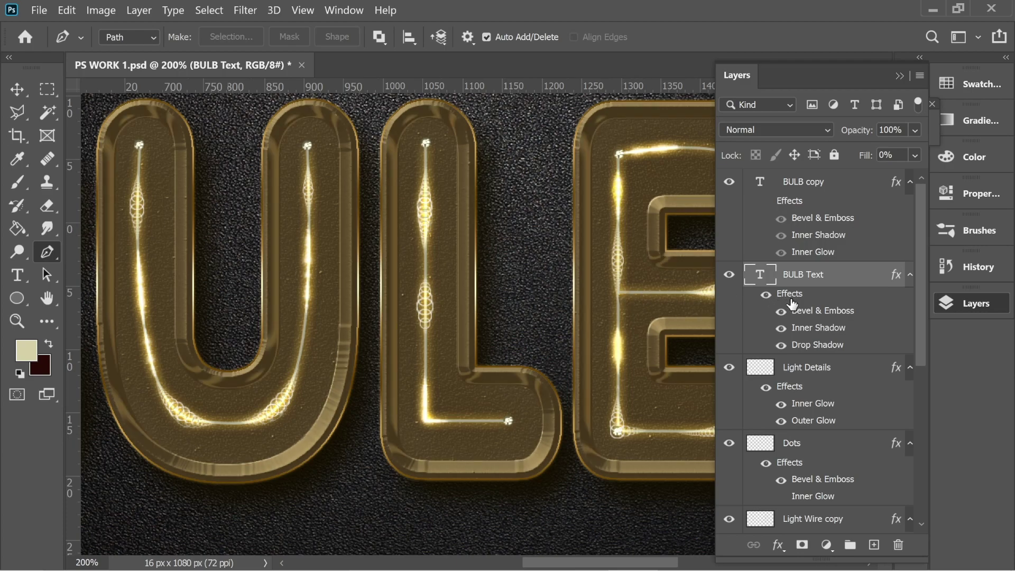
{"action": "double_click", "coordinate": [789, 298]}
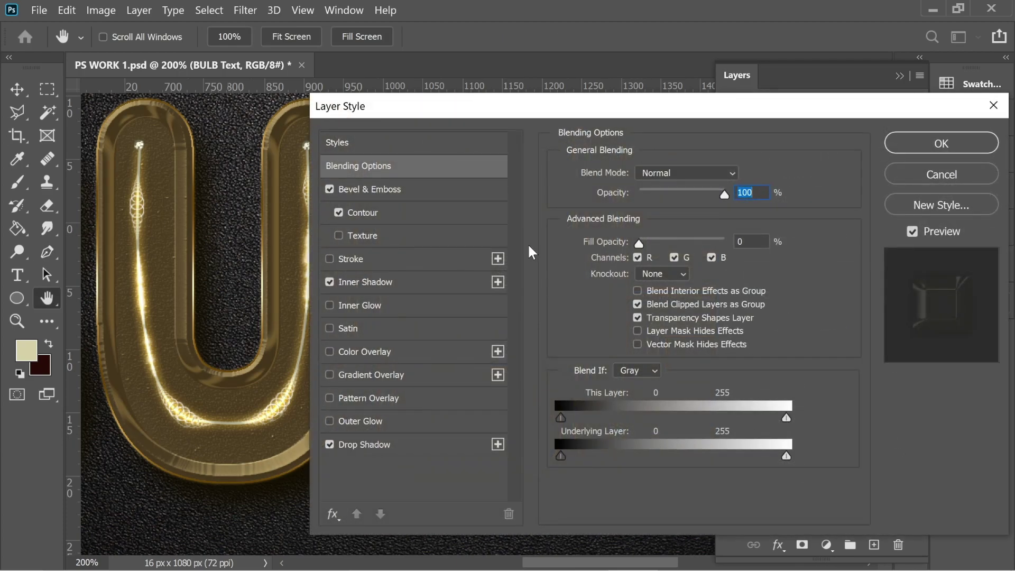
{"action": "left_click_drag", "start_coordinate": [457, 106], "coordinate": [636, 103]}
{"action": "left_click", "coordinate": [619, 433]}
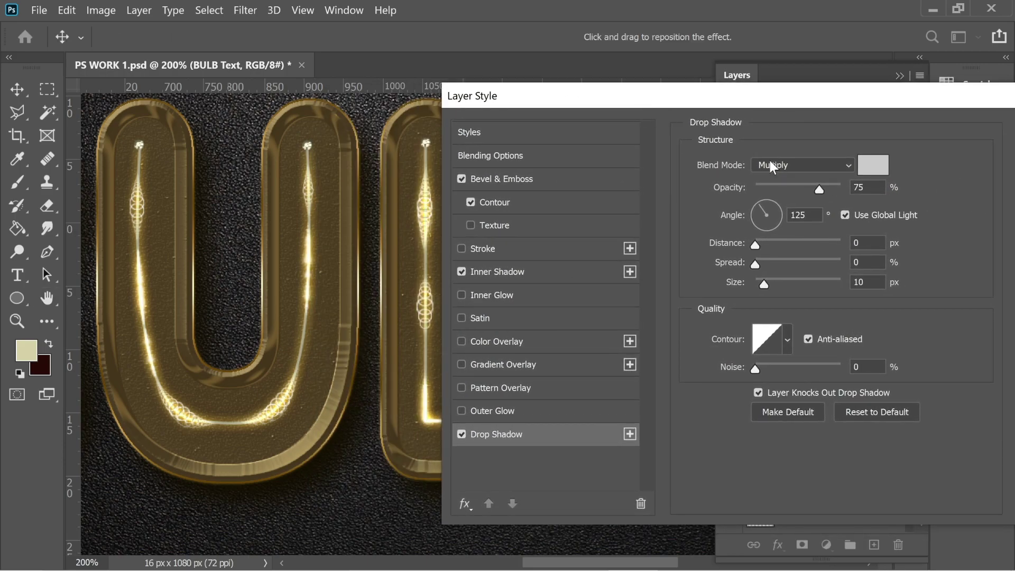
{"action": "left_click", "coordinate": [871, 165]}
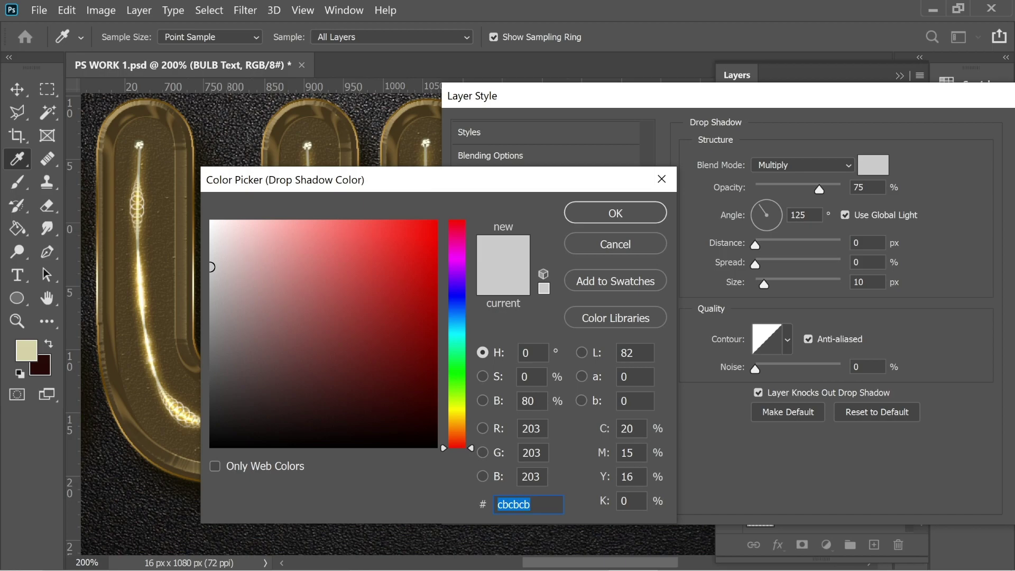
{"action": "left_click", "coordinate": [613, 211]}
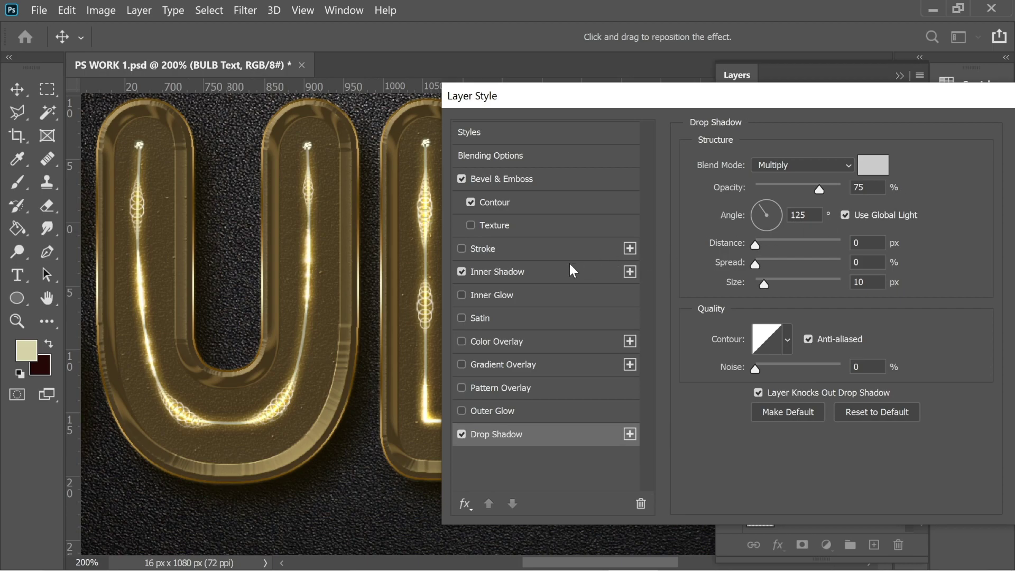
- Compare the BULB Text letters with Inner Shadow off and on, and check its settings and colour
{"action": "left_click", "coordinate": [493, 277]}
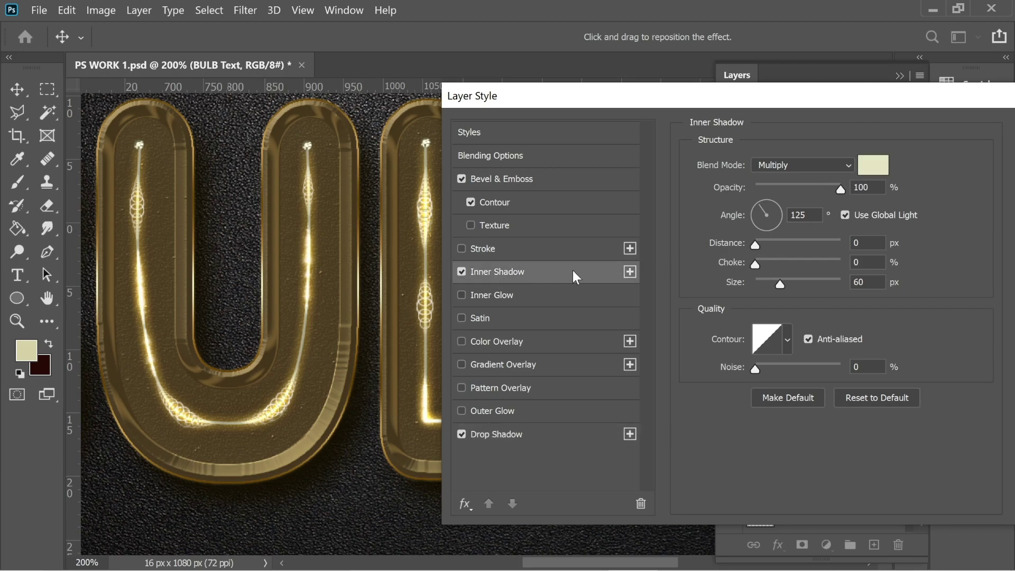
{"action": "left_click", "coordinate": [461, 271]}
{"action": "left_click", "coordinate": [460, 271]}
{"action": "left_click", "coordinate": [460, 271]}
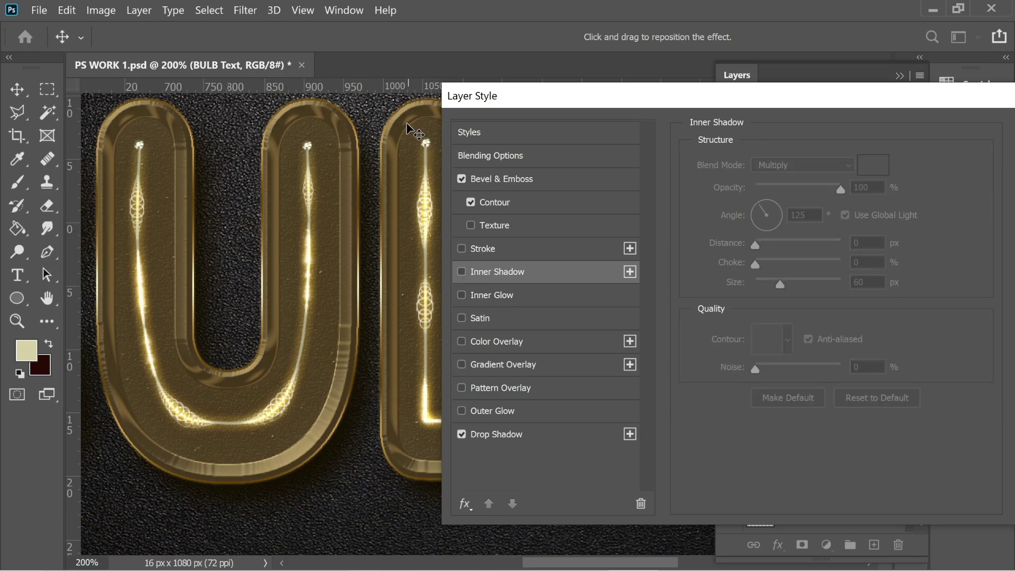
{"action": "left_click", "coordinate": [462, 271]}
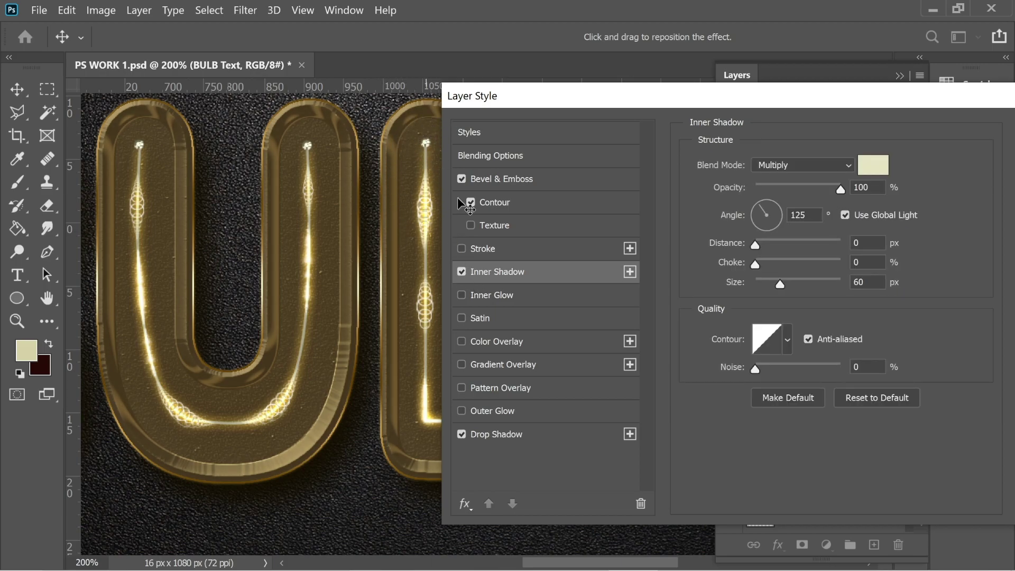
{"action": "left_click", "coordinate": [873, 165]}
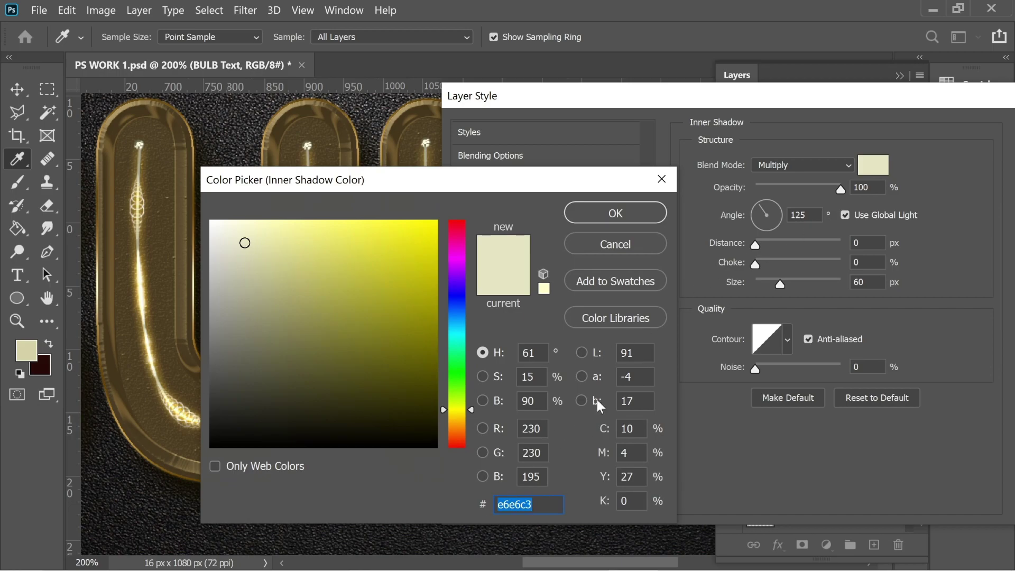
{"action": "left_click", "coordinate": [625, 214]}
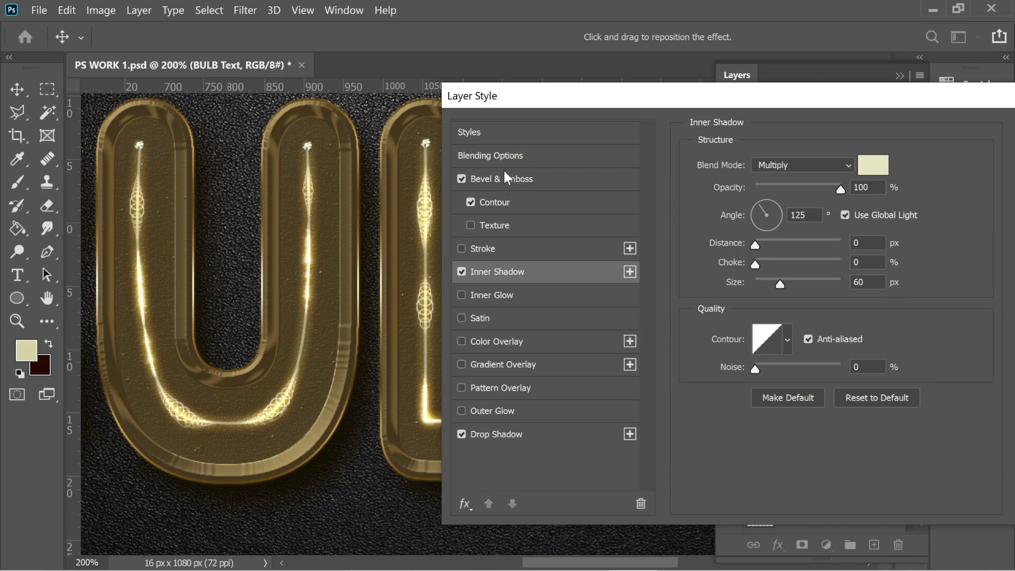
- Compare the BULB Text letters with Bevel & Emboss off and on, and check its settings and gloss contour presets
{"action": "left_click_drag", "start_coordinate": [664, 102], "coordinate": [731, 94]}
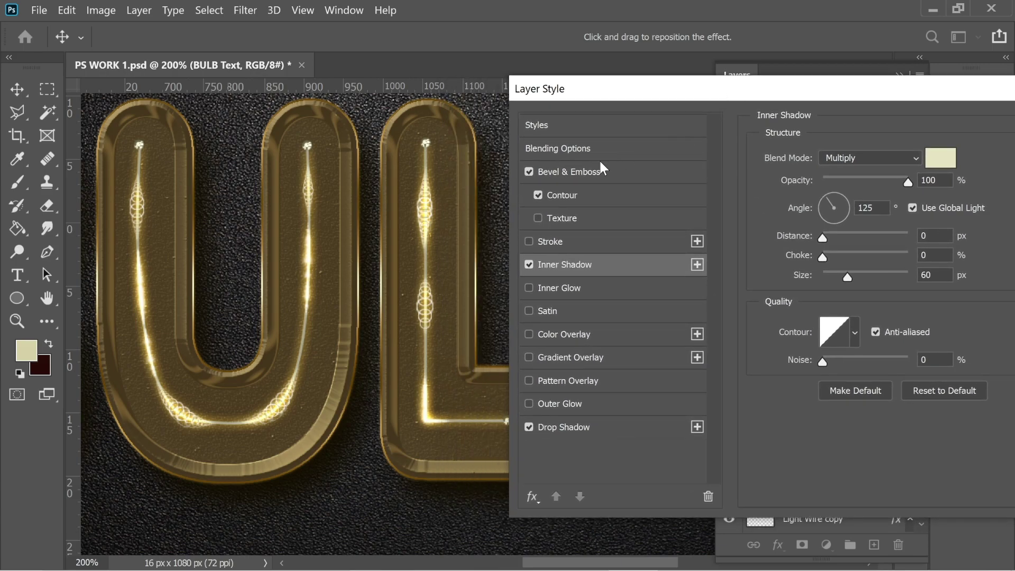
{"action": "left_click", "coordinate": [529, 171]}
{"action": "left_click", "coordinate": [529, 173]}
{"action": "left_click", "coordinate": [528, 172]}
{"action": "left_click", "coordinate": [523, 172]}
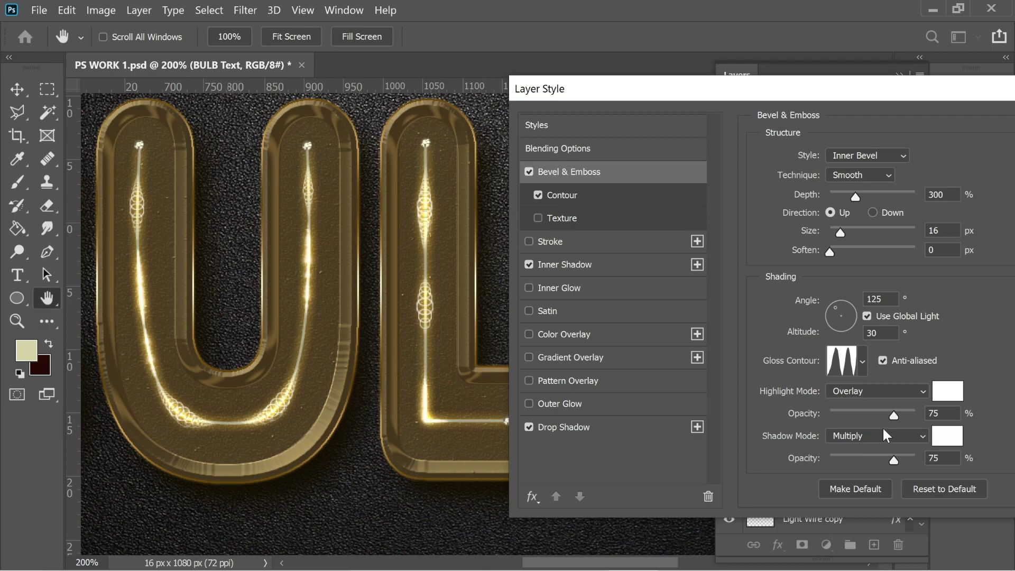
{"action": "left_click", "coordinate": [863, 359]}
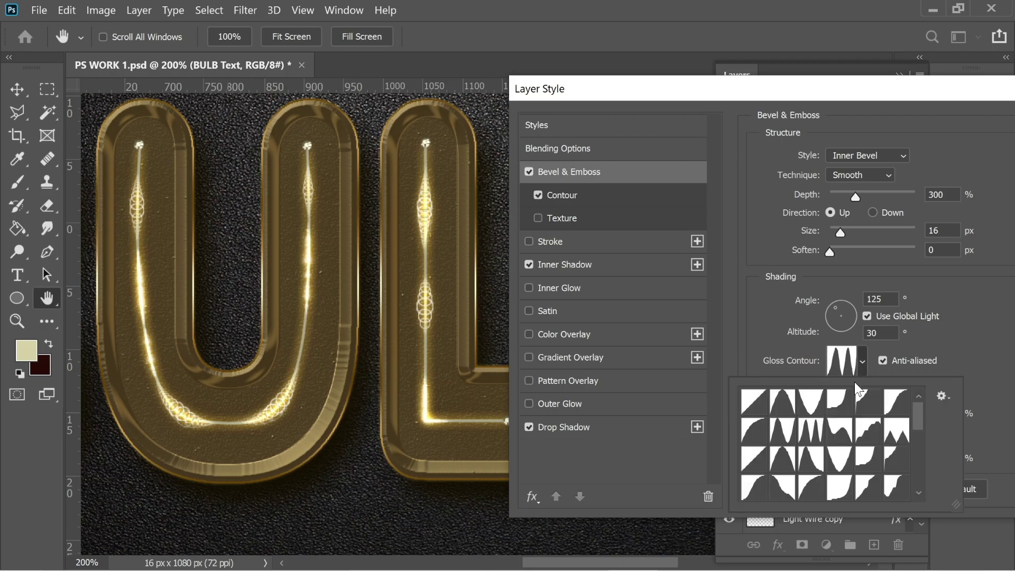
{"action": "left_click", "coordinate": [911, 367]}
{"action": "left_click", "coordinate": [904, 365]}
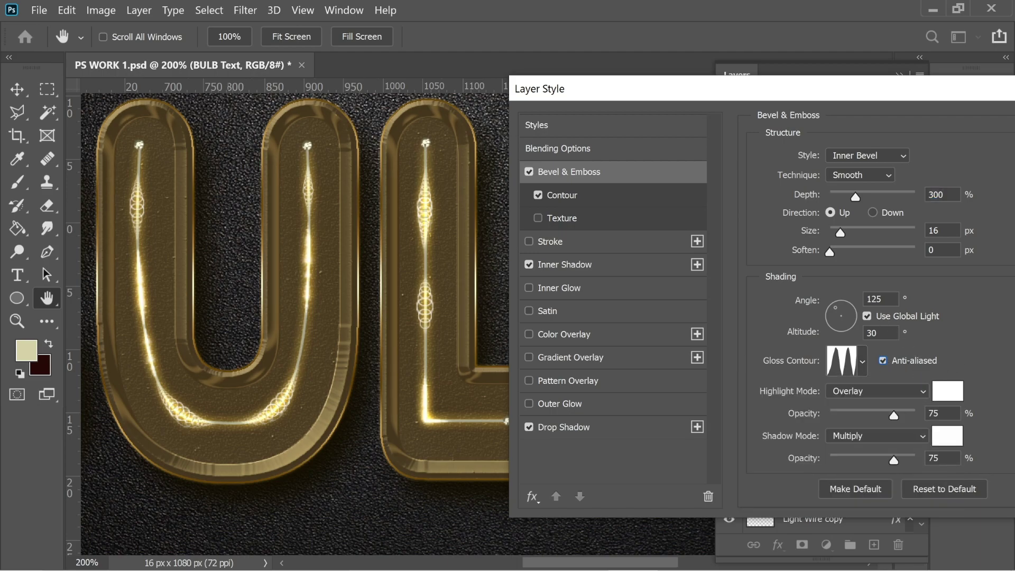
- Compare the bevel with its Contour option off and on, check the contour settings, and close the BULB Text layer style
{"action": "left_click", "coordinate": [552, 195]}
{"action": "left_click", "coordinate": [538, 194]}
{"action": "left_click", "coordinate": [537, 195]}
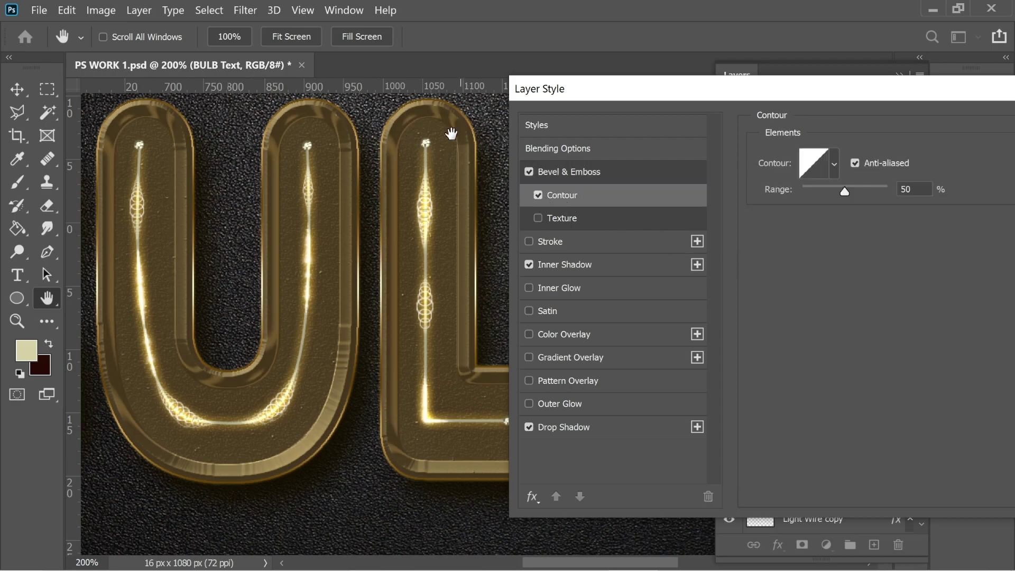
{"action": "left_click", "coordinate": [537, 194]}
{"action": "left_click", "coordinate": [537, 193]}
{"action": "left_click_drag", "start_coordinate": [848, 87], "coordinate": [635, 128]}
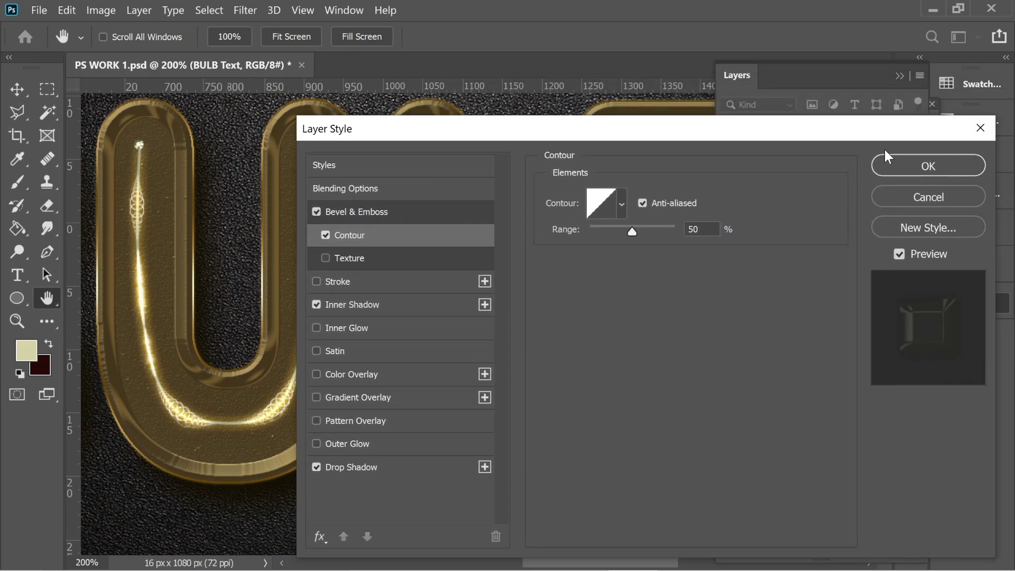
{"action": "left_click", "coordinate": [916, 165]}
- Select the BULB copy layer, turn on its effects, and open its layer style with the letters still in view
{"action": "left_click", "coordinate": [790, 186]}
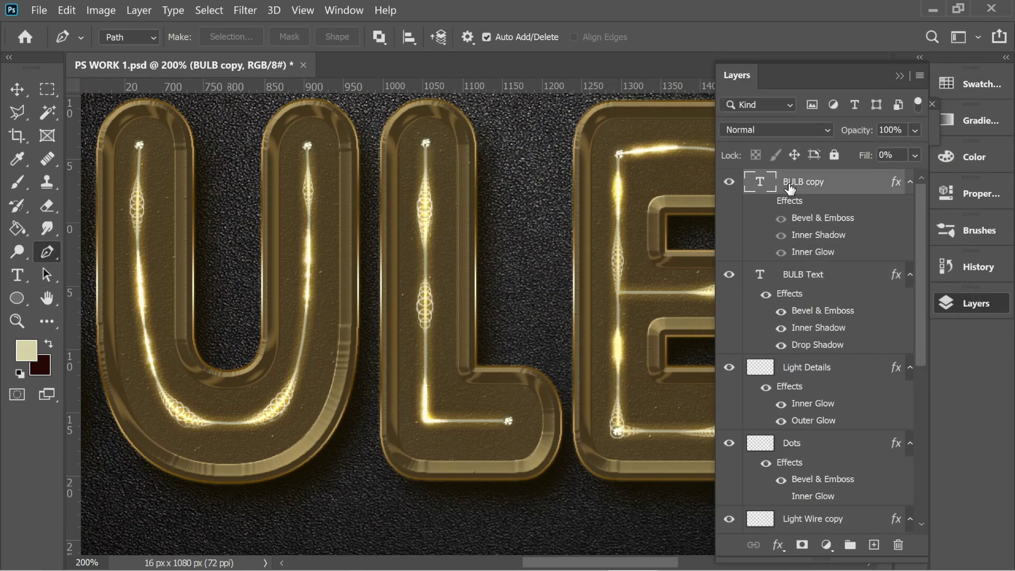
{"action": "left_click", "coordinate": [766, 202]}
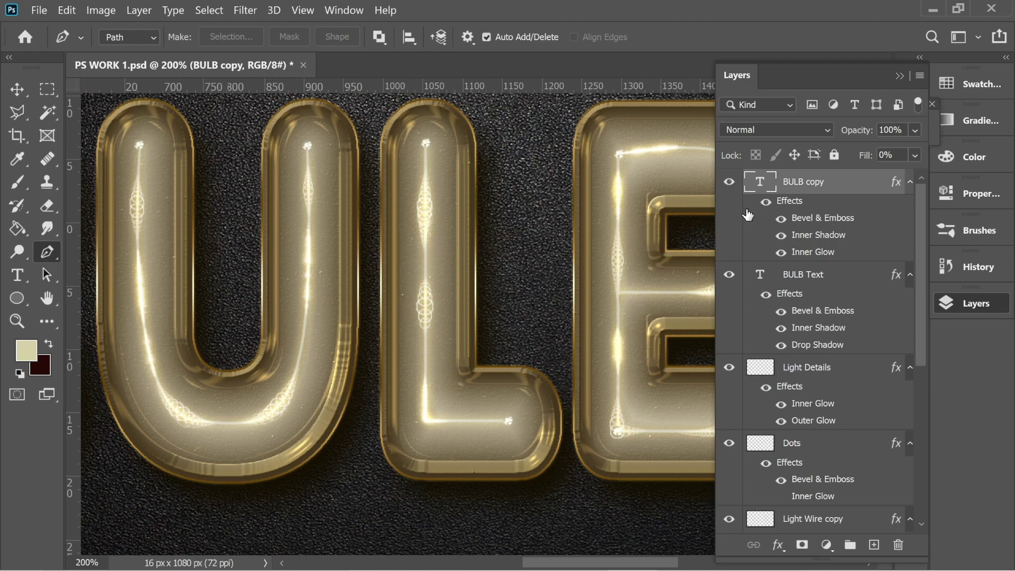
{"action": "double_click", "coordinate": [795, 208]}
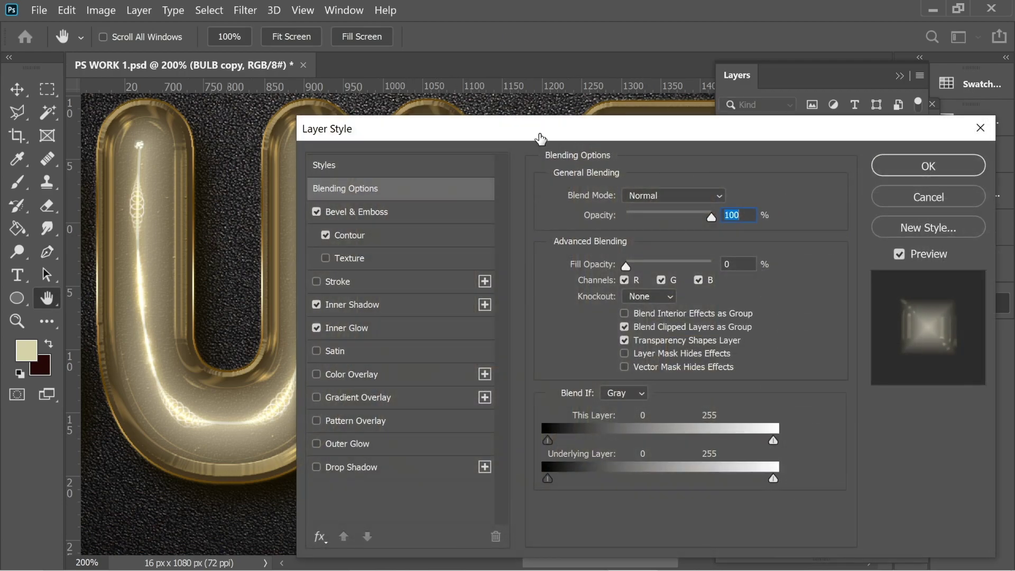
{"action": "left_click_drag", "start_coordinate": [542, 130], "coordinate": [785, 94]}
- Switch off the BULB copy layer's individual effects, turn Inner Glow back on, and review its settings and colour
{"action": "left_click", "coordinate": [603, 179]}
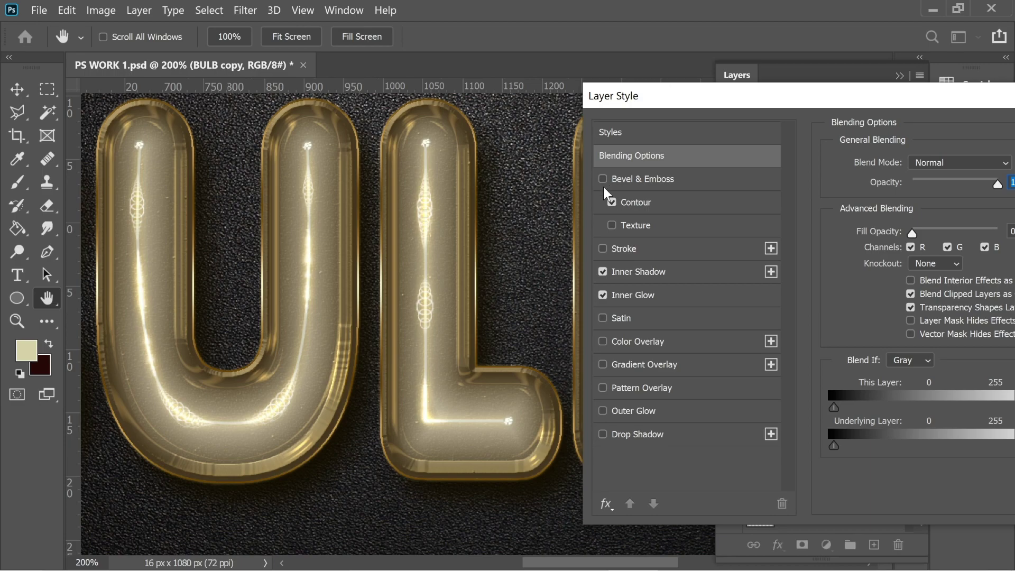
{"action": "left_click", "coordinate": [603, 295]}
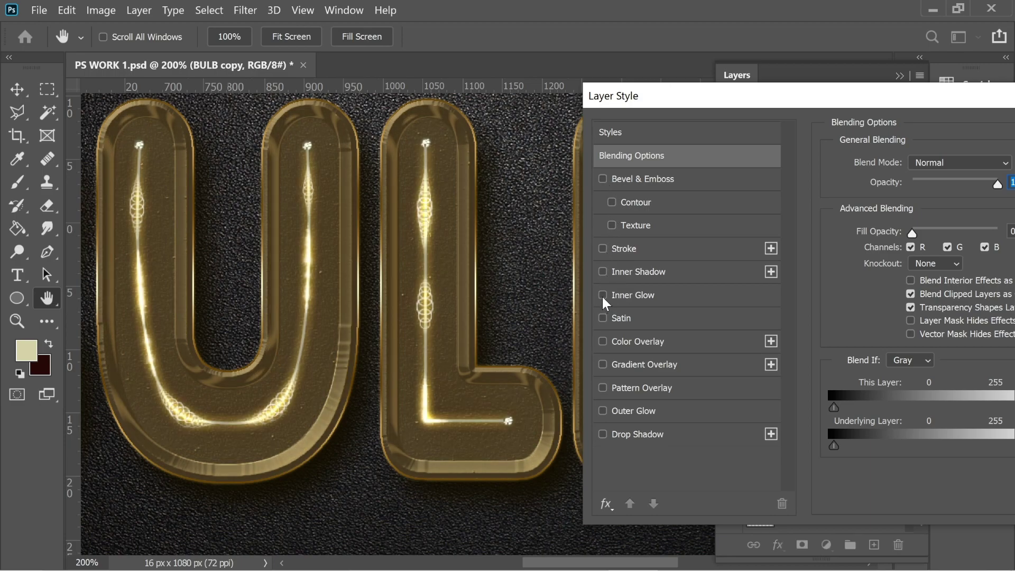
{"action": "left_click", "coordinate": [604, 296]}
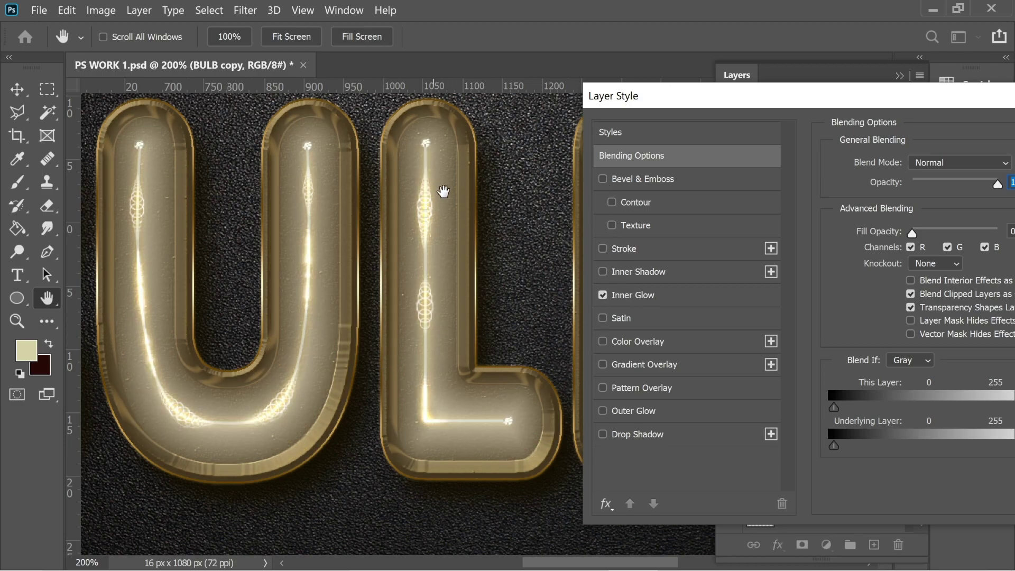
{"action": "left_click", "coordinate": [634, 295]}
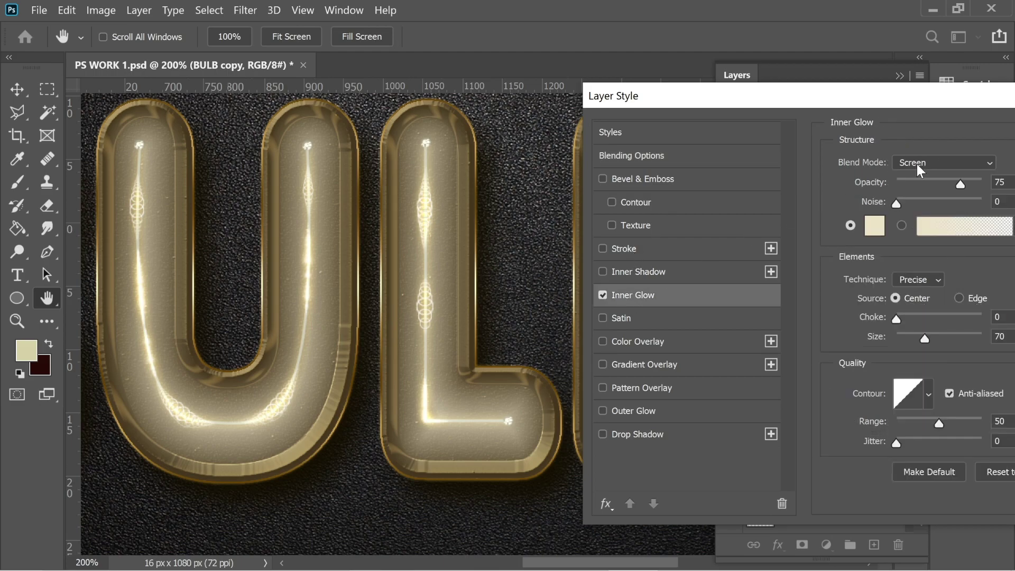
{"action": "left_click_drag", "start_coordinate": [896, 100], "coordinate": [841, 95]}
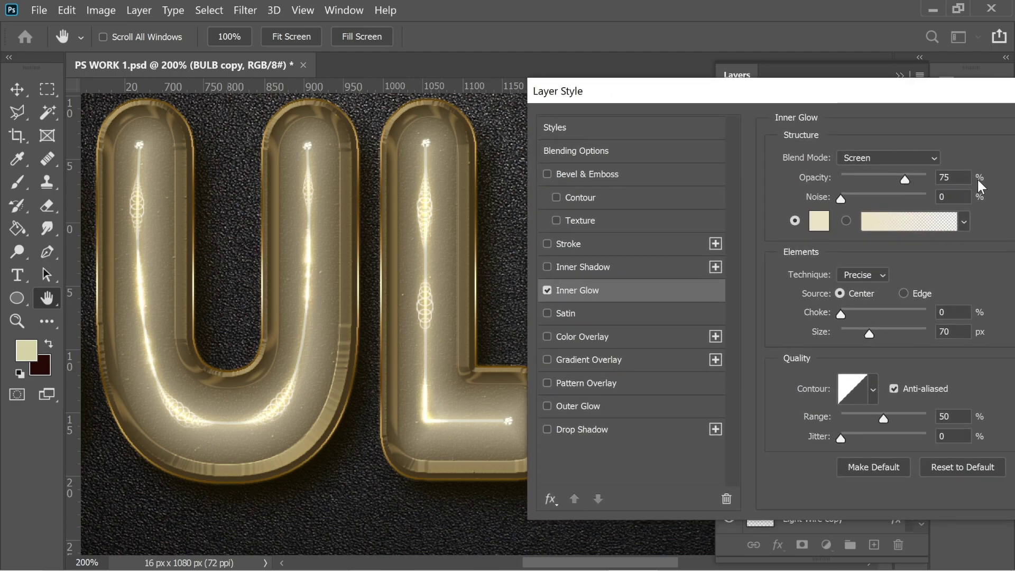
{"action": "left_click", "coordinate": [818, 222]}
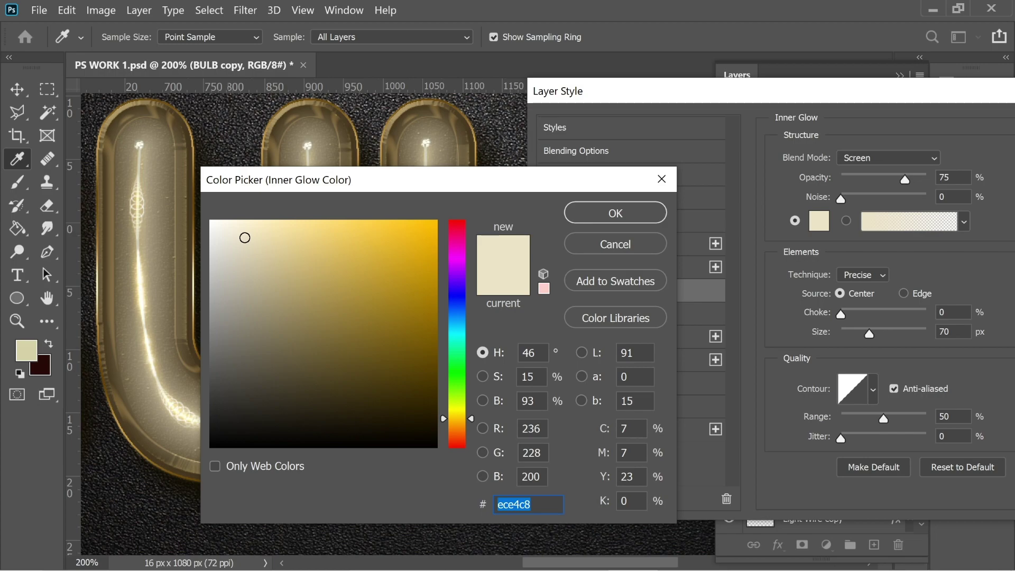
{"action": "left_click", "coordinate": [627, 211]}
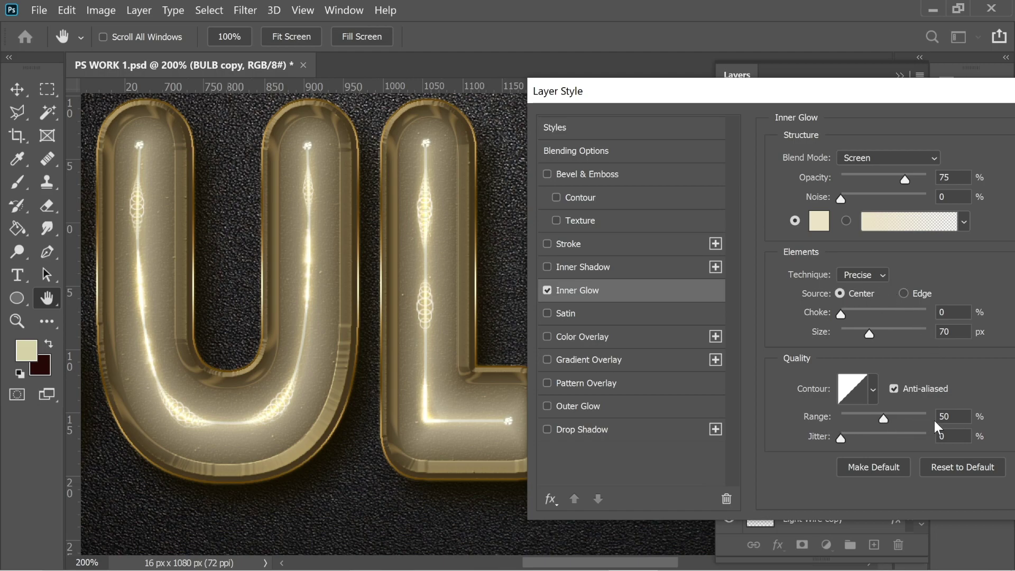
- Turn Inner Shadow back on for the BULB copy letters and review its settings and colour
{"action": "left_click", "coordinate": [565, 265]}
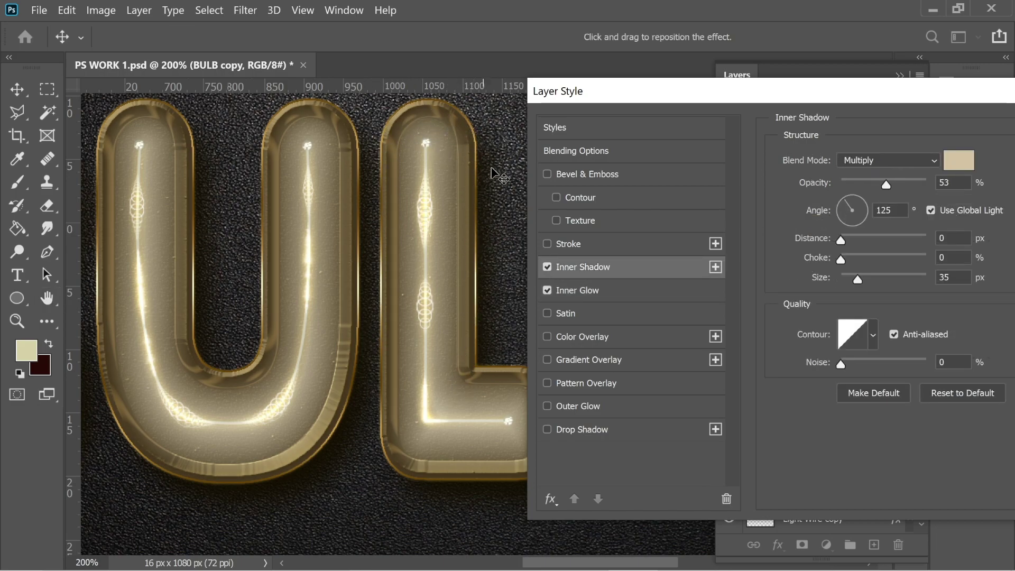
{"action": "left_click", "coordinate": [971, 161]}
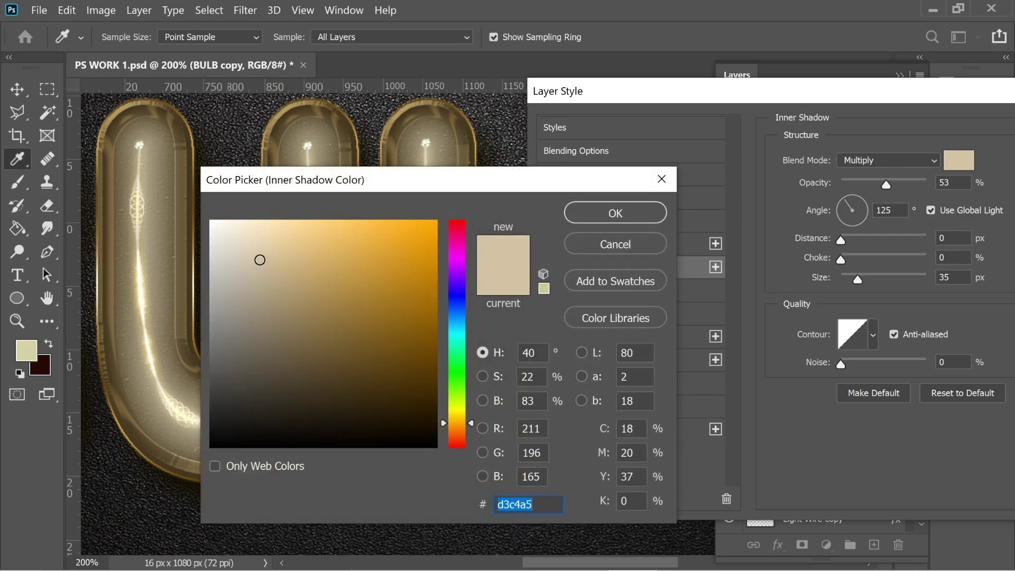
{"action": "left_click", "coordinate": [615, 213]}
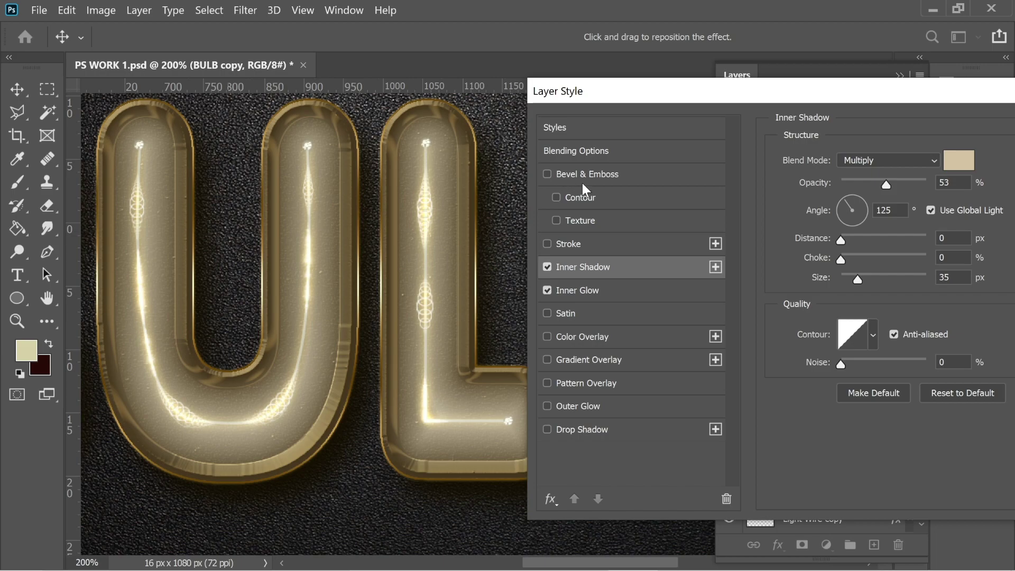
- Turn Bevel & Emboss back on for the BULB copy letters and review its settings, highlight colour and gloss contour presets
{"action": "left_click", "coordinate": [566, 173]}
{"action": "key", "text": "space"}
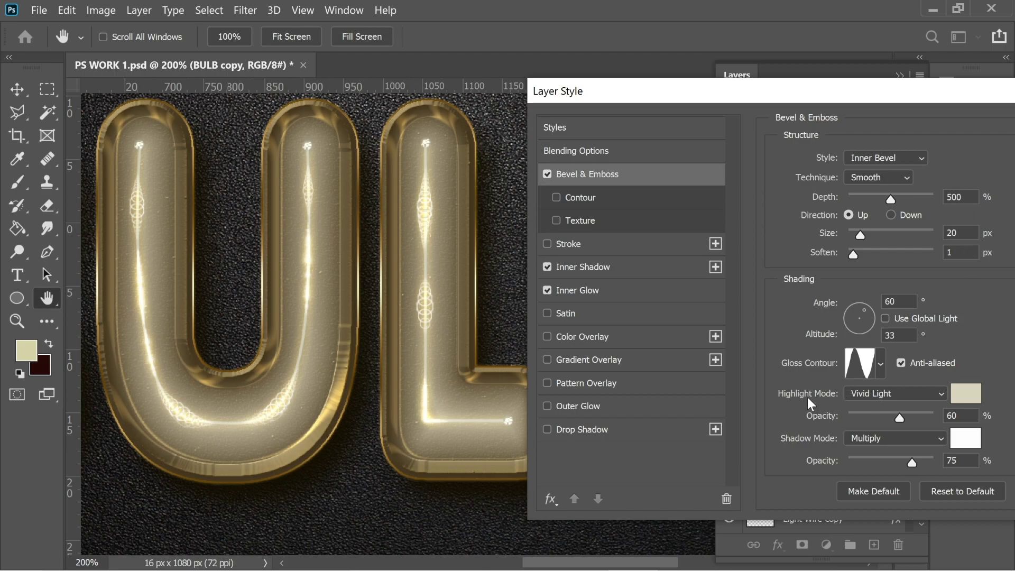
{"action": "left_click", "coordinate": [963, 395]}
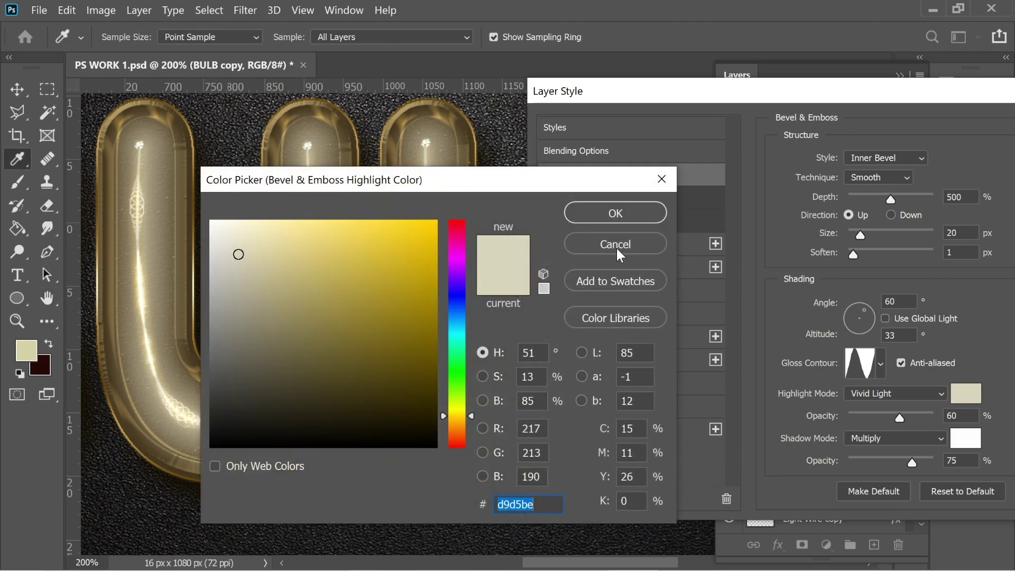
{"action": "left_click", "coordinate": [615, 213]}
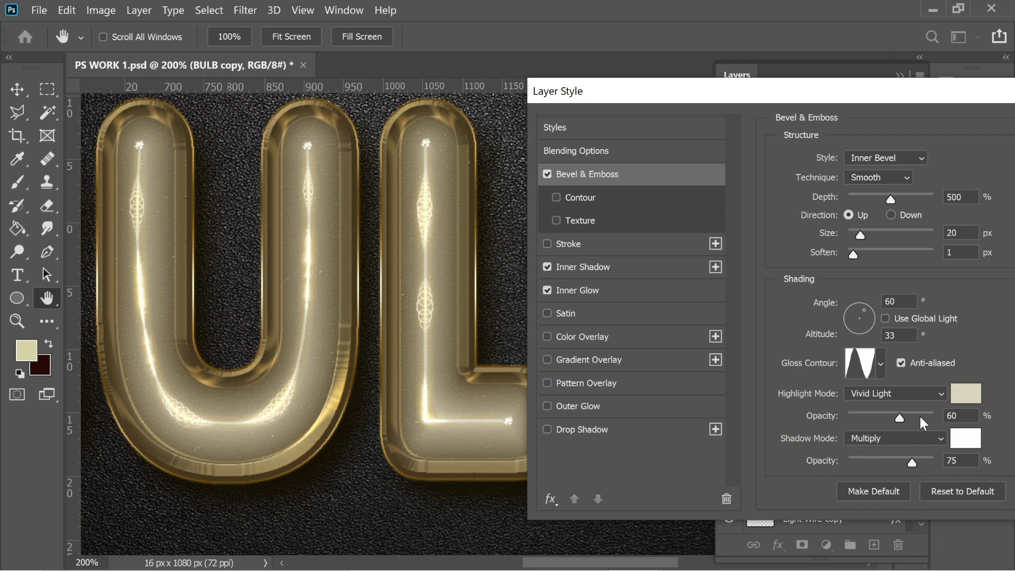
{"action": "left_click", "coordinate": [879, 364]}
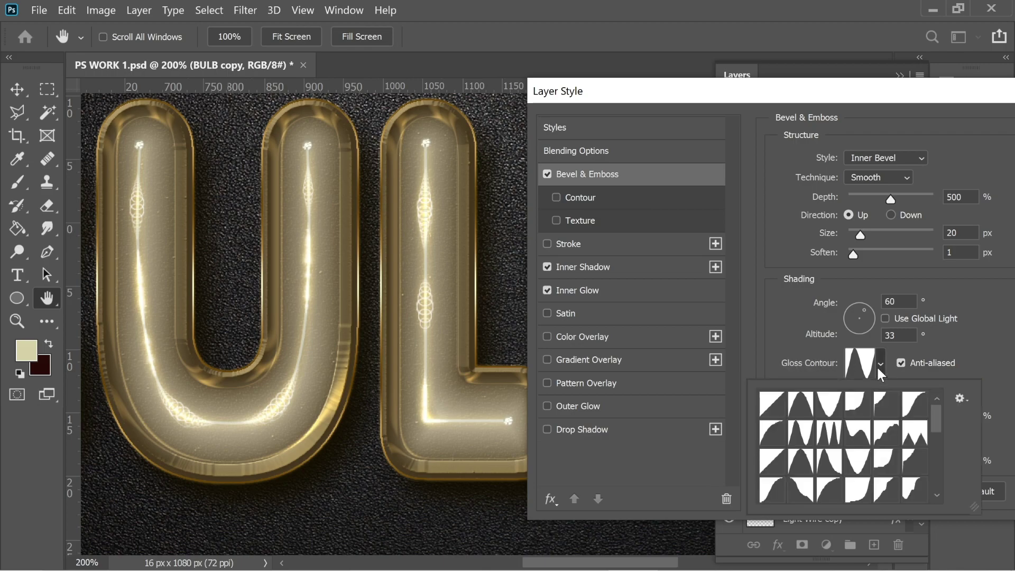
{"action": "left_click", "coordinate": [805, 442]}
{"action": "left_click", "coordinate": [982, 344]}
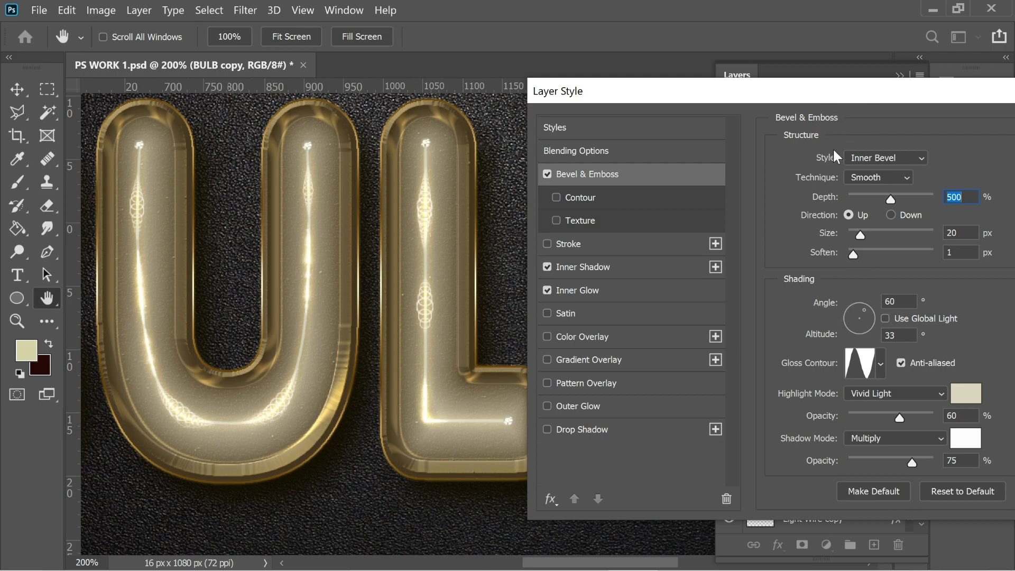
- Compare the BULB copy bevel with Contour on and off, inspect its contour curve, and accept the layer style with Contour on
{"action": "left_click", "coordinate": [556, 197]}
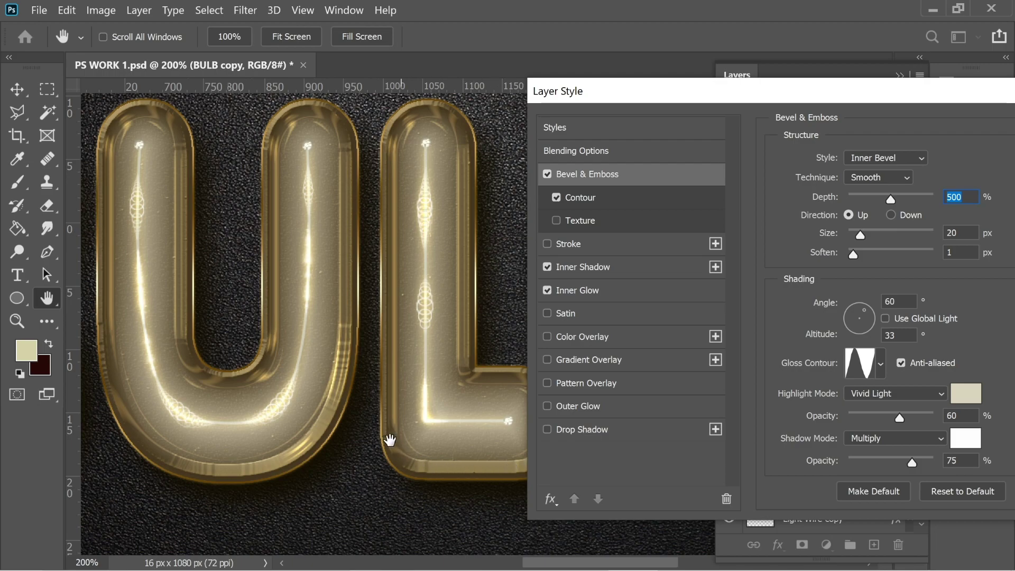
{"action": "left_click", "coordinate": [555, 199]}
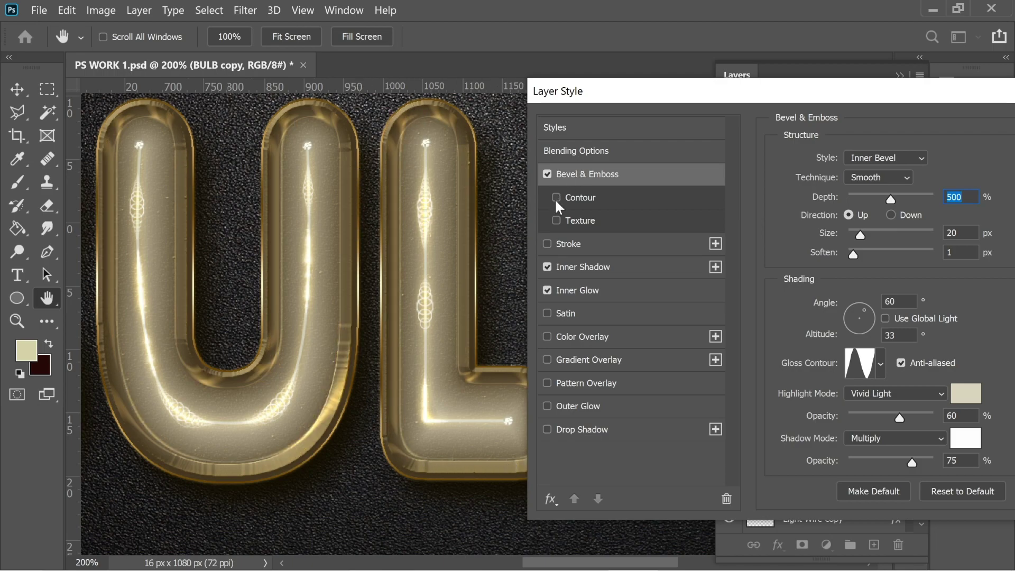
{"action": "left_click", "coordinate": [554, 198]}
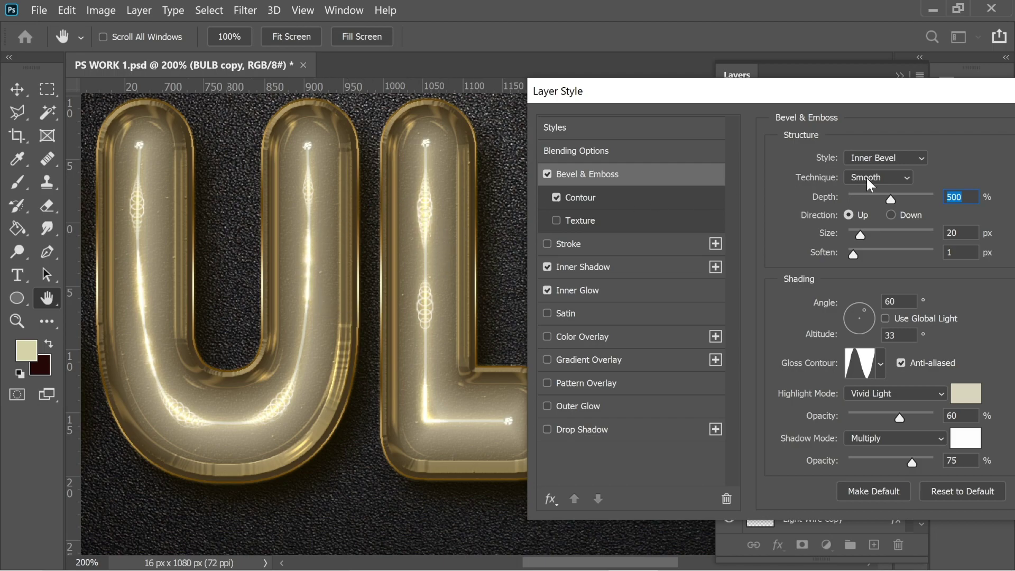
{"action": "left_click", "coordinate": [605, 198]}
{"action": "left_click", "coordinate": [831, 168]}
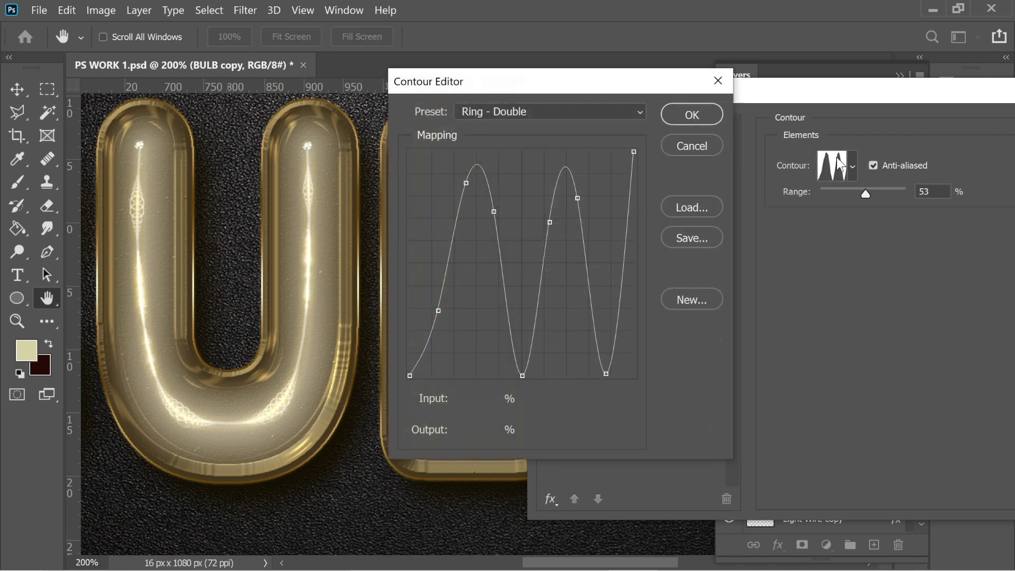
{"action": "left_click", "coordinate": [703, 145]}
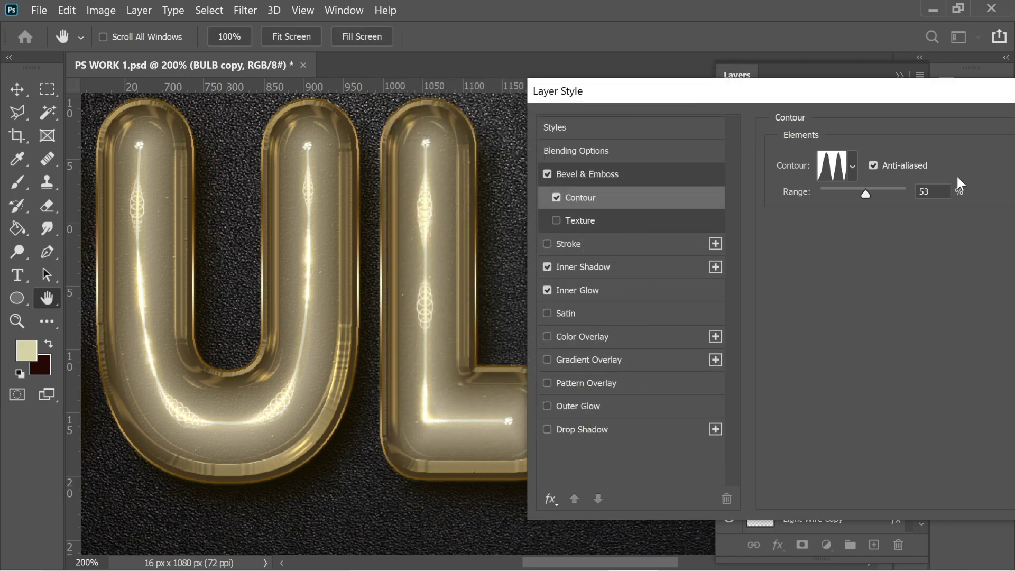
{"action": "left_click_drag", "start_coordinate": [933, 99], "coordinate": [747, 109]}
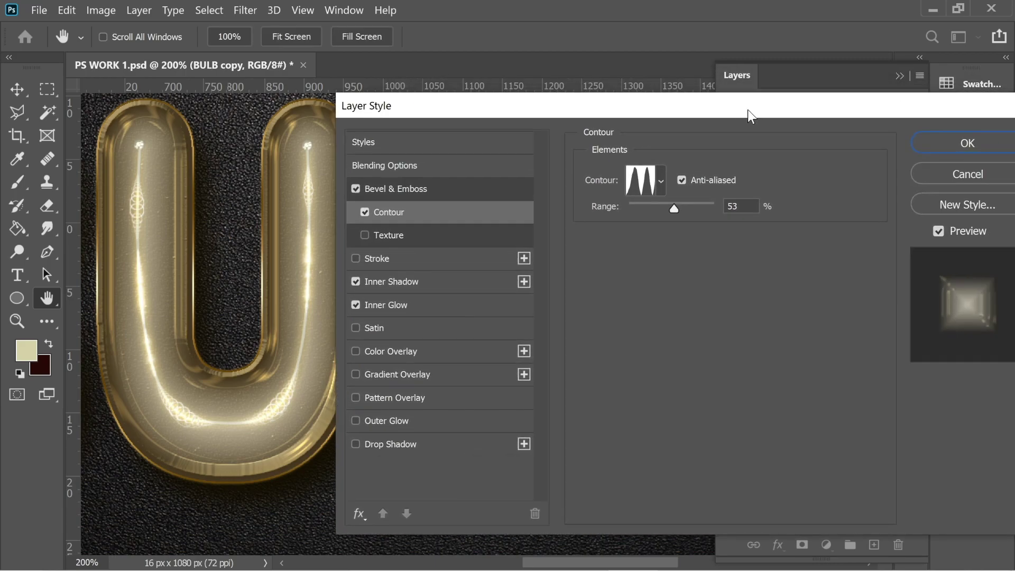
{"action": "left_click", "coordinate": [961, 140]}
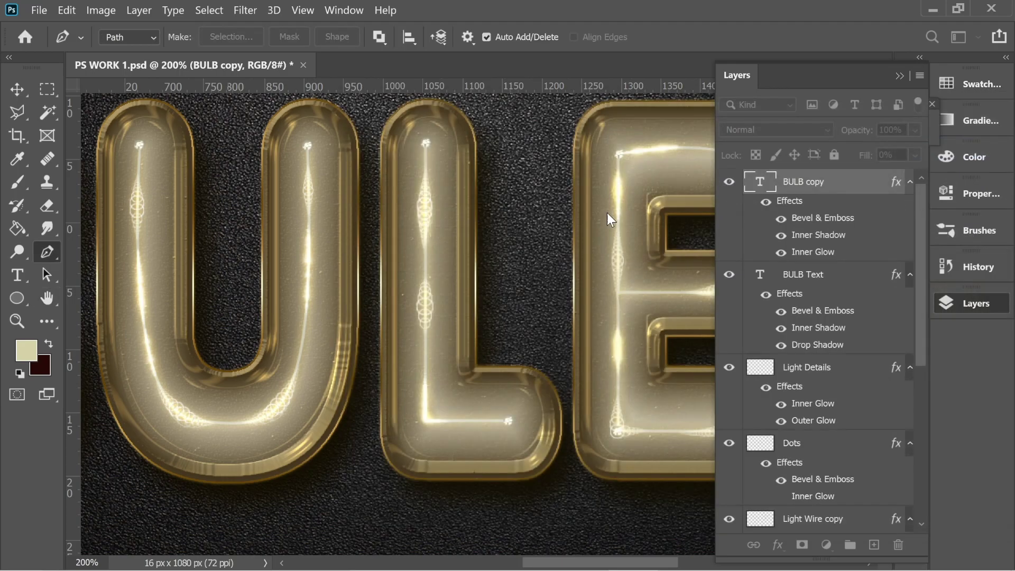
- Show the whole BULB artwork at 100% without the floating panels and switch to the Move tool
{"action": "left_click", "coordinate": [899, 76]}
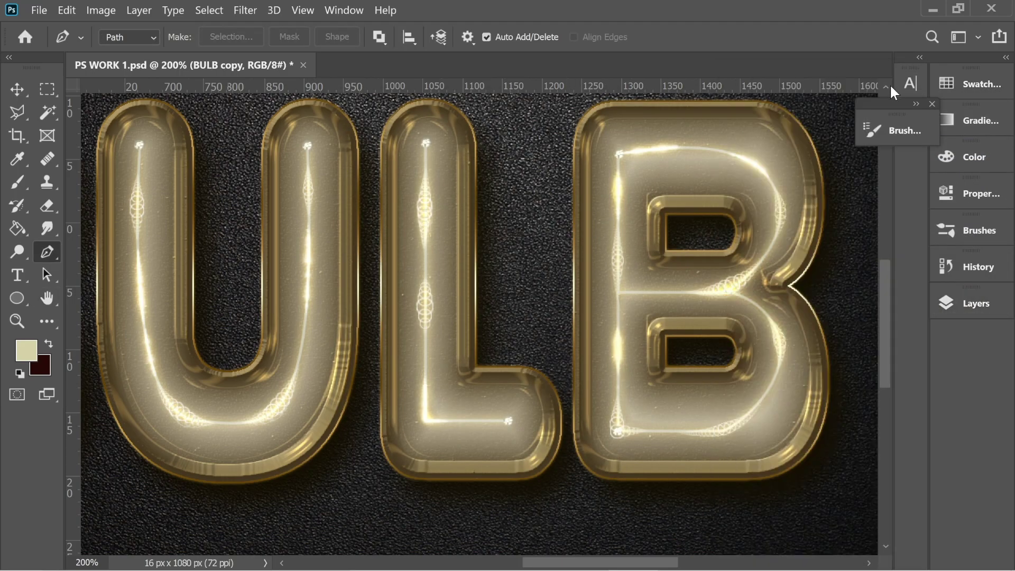
{"action": "key", "text": "ctrl+minus"}
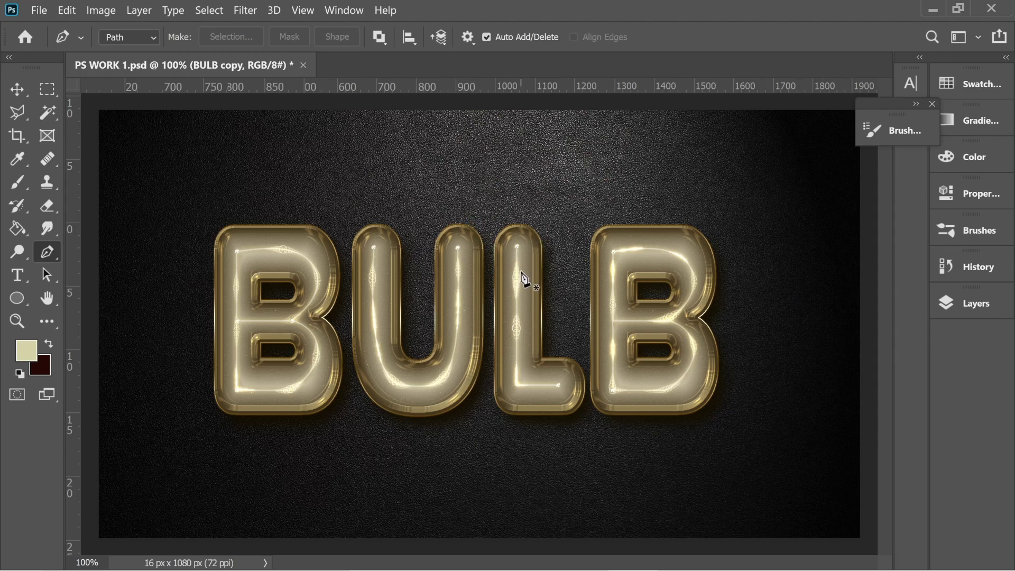
{"action": "left_click", "coordinate": [932, 103]}
{"action": "key", "text": "v"}
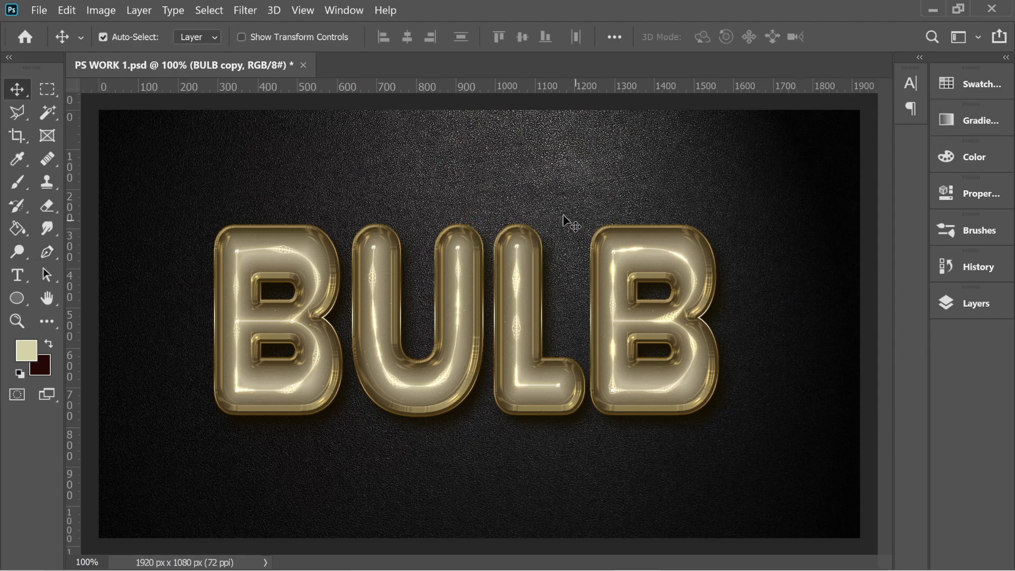
- In the BULB copy layer's Bevel & Emboss settings, set the highlight mode to Hard Light
{"action": "left_click", "coordinate": [955, 301]}
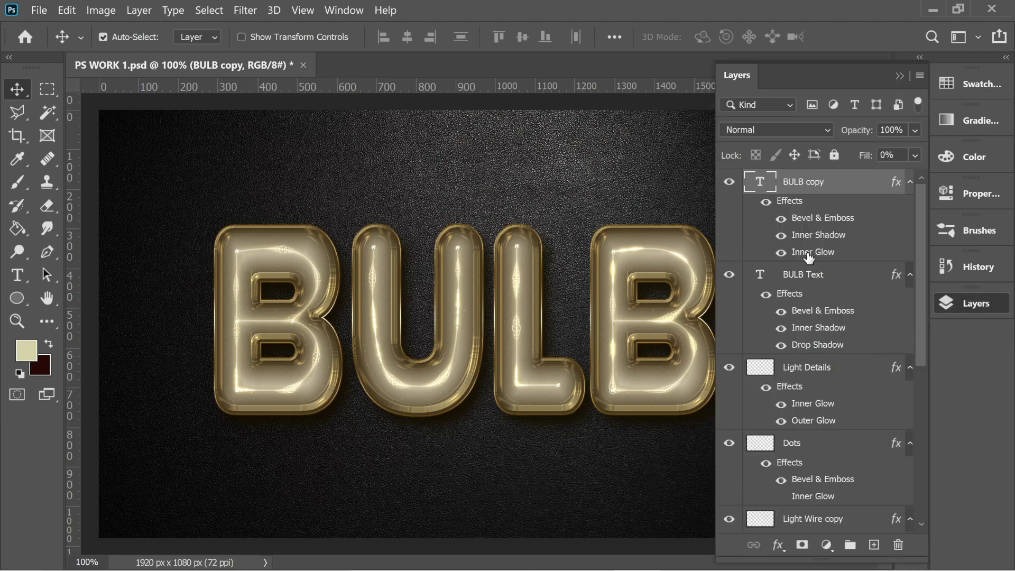
{"action": "double_click", "coordinate": [791, 205]}
{"action": "left_click_drag", "start_coordinate": [533, 123], "coordinate": [808, 130]}
{"action": "left_click", "coordinate": [697, 206]}
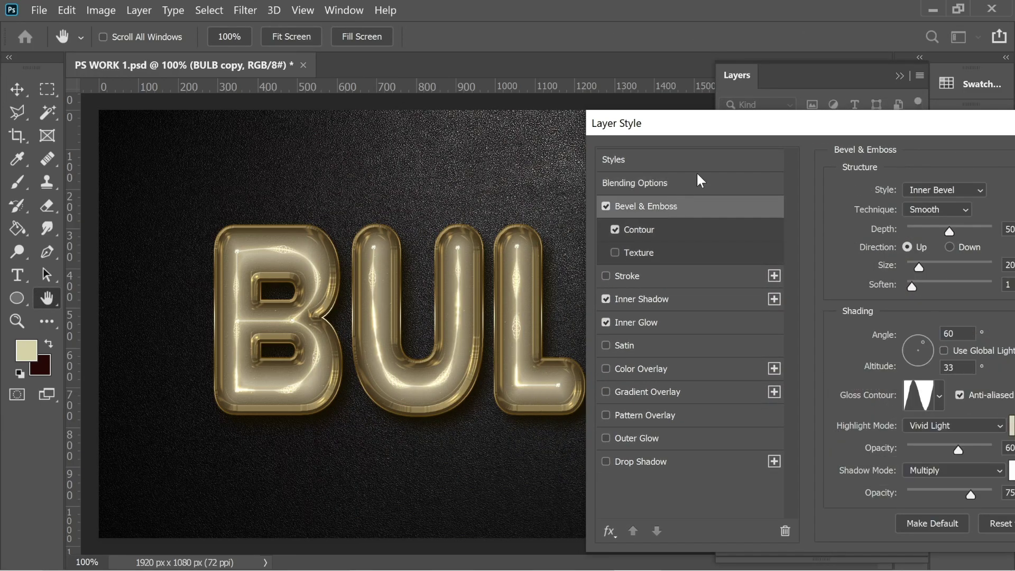
{"action": "left_click_drag", "start_coordinate": [722, 132], "coordinate": [615, 97]}
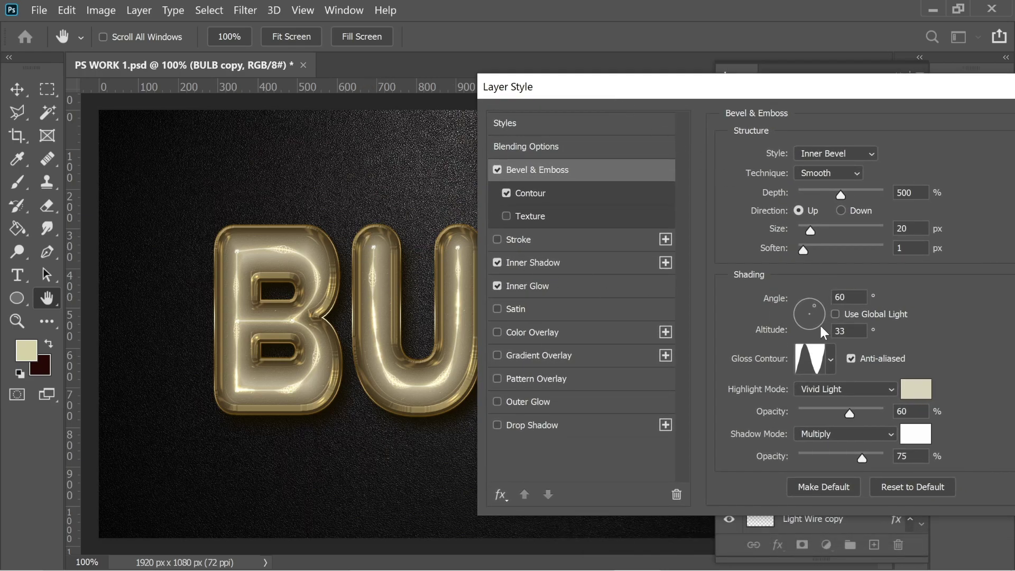
{"action": "left_click", "coordinate": [871, 398]}
{"action": "left_click", "coordinate": [869, 364]}
- Set the bevel's highlight colour to #e4dfc5 and its highlight opacity to 89%
{"action": "left_click", "coordinate": [916, 389]}
{"action": "left_click", "coordinate": [493, 284]}
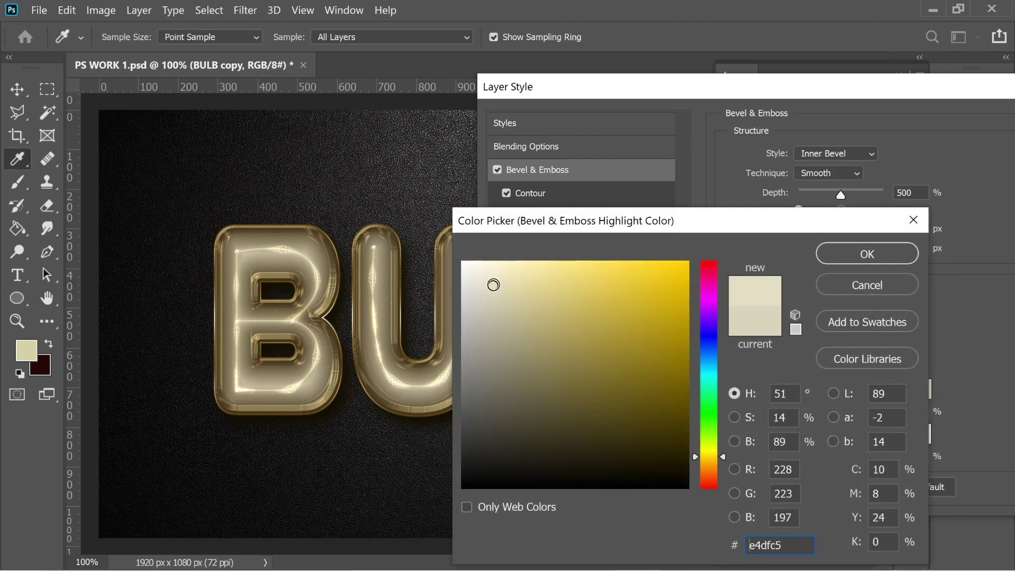
{"action": "left_click", "coordinate": [880, 254]}
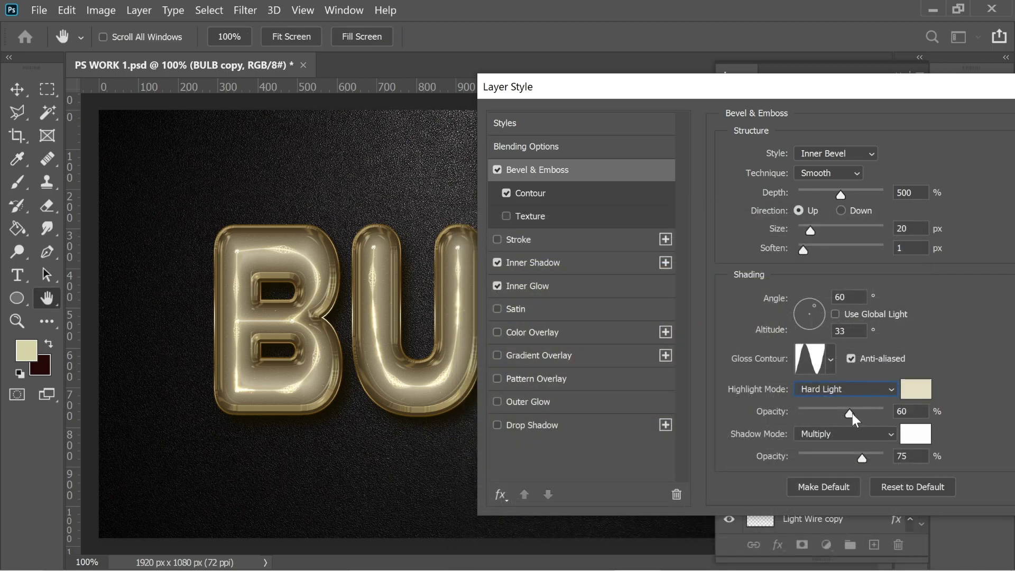
{"action": "left_click_drag", "start_coordinate": [852, 413], "coordinate": [873, 411]}
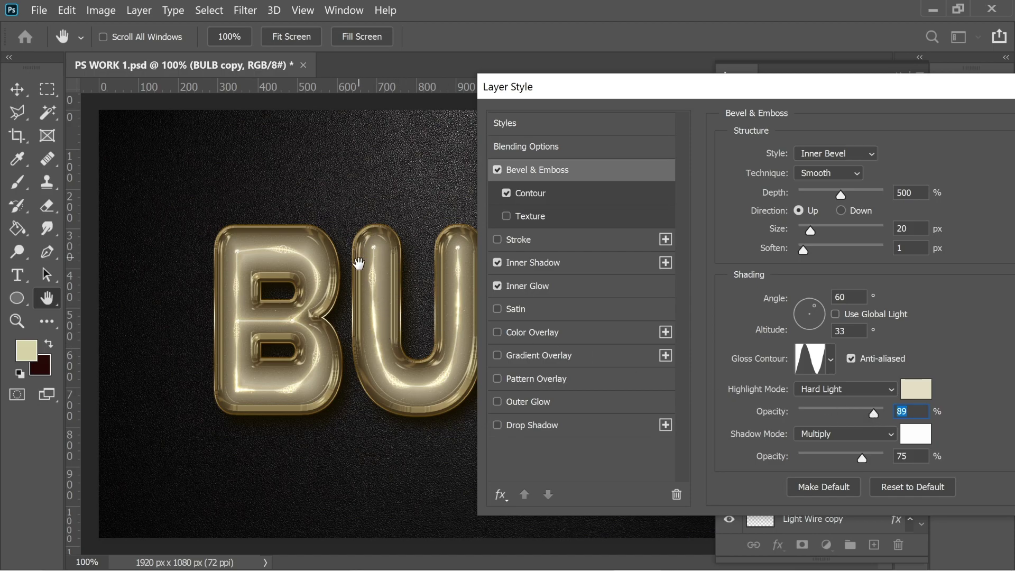
- Lighten the BULB copy bevel's highlight colour to #eeebdd, accept the layer style and clear the layer list from view
{"action": "left_click", "coordinate": [916, 389]}
{"action": "left_click", "coordinate": [483, 280]}
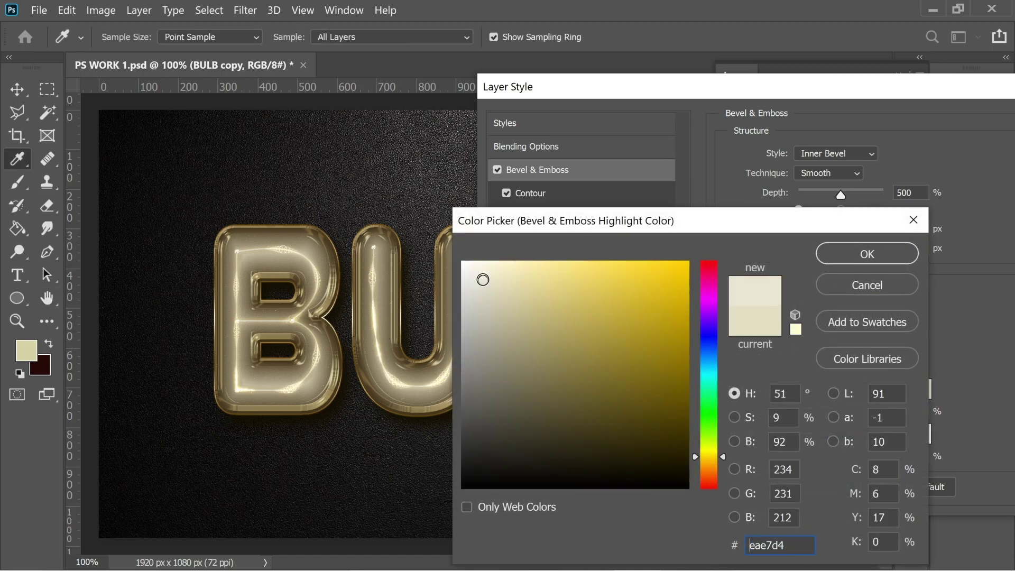
{"action": "left_click", "coordinate": [478, 276]}
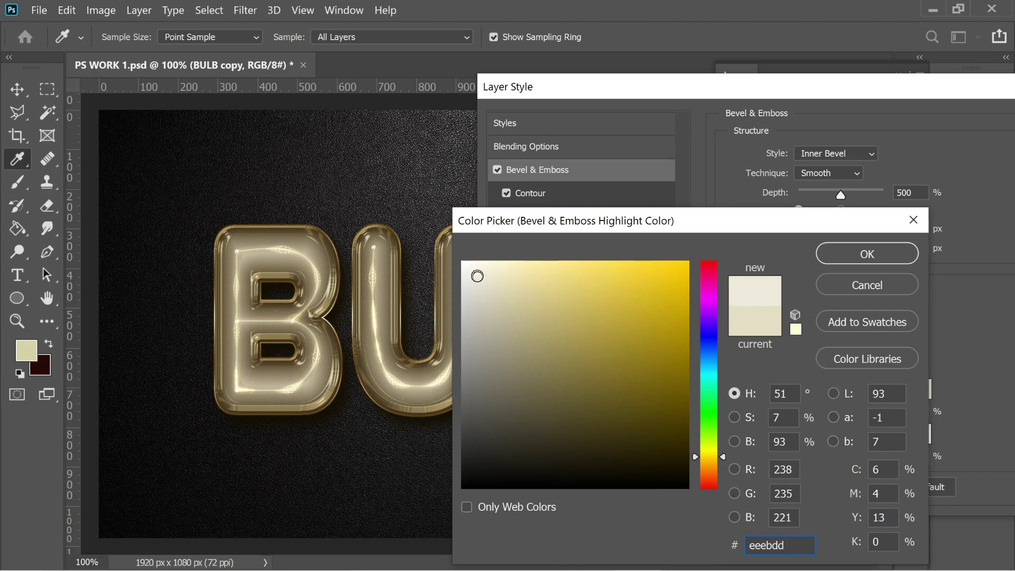
{"action": "left_click", "coordinate": [888, 253]}
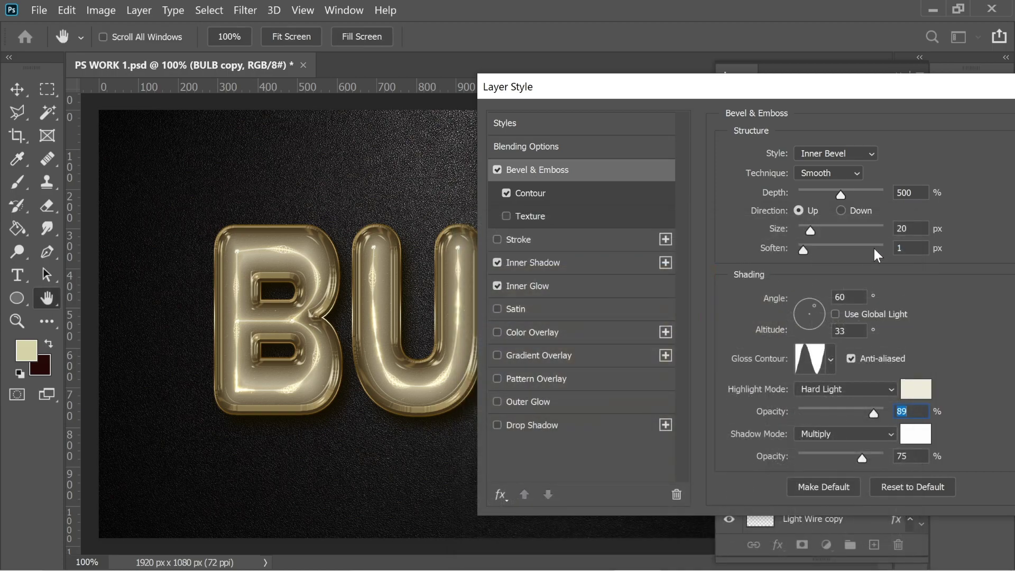
{"action": "left_click_drag", "start_coordinate": [994, 87], "coordinate": [890, 127]}
{"action": "left_click", "coordinate": [888, 143]}
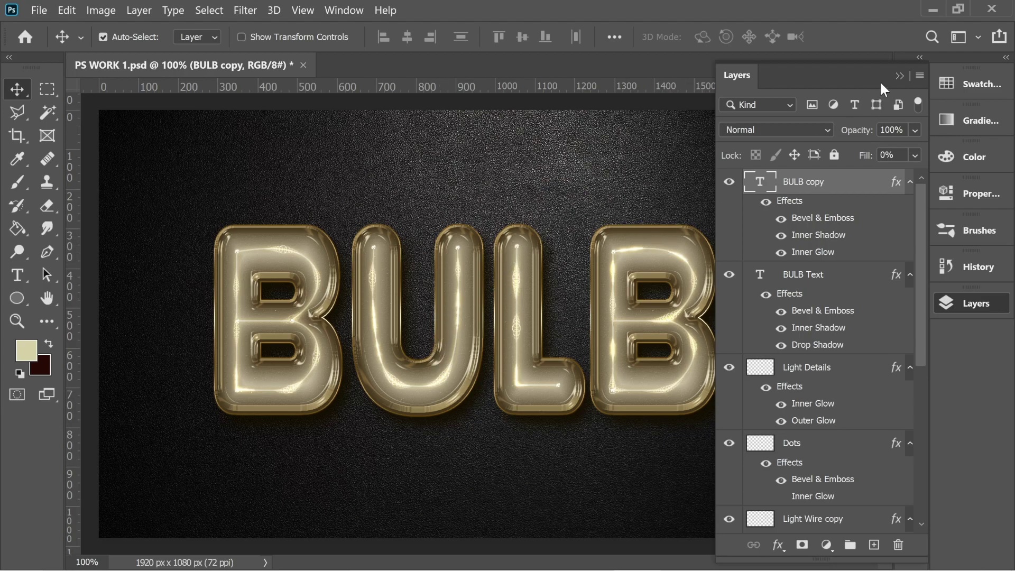
{"action": "left_click", "coordinate": [899, 76]}
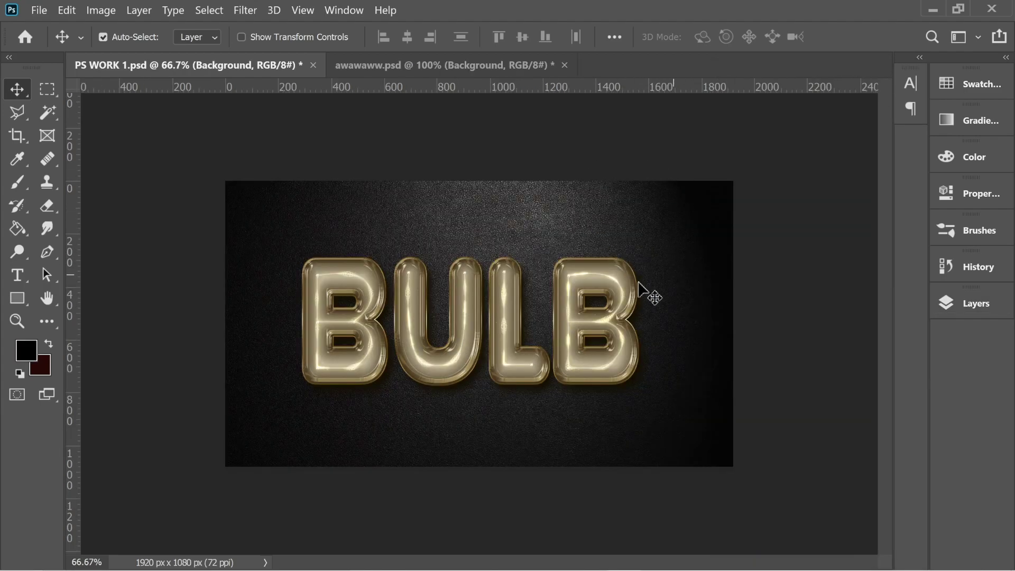
- Scale the leather Background layer proportionally to 239.32% about its centre and shift it slightly to the right
{"action": "key", "text": "ctrl+t"}
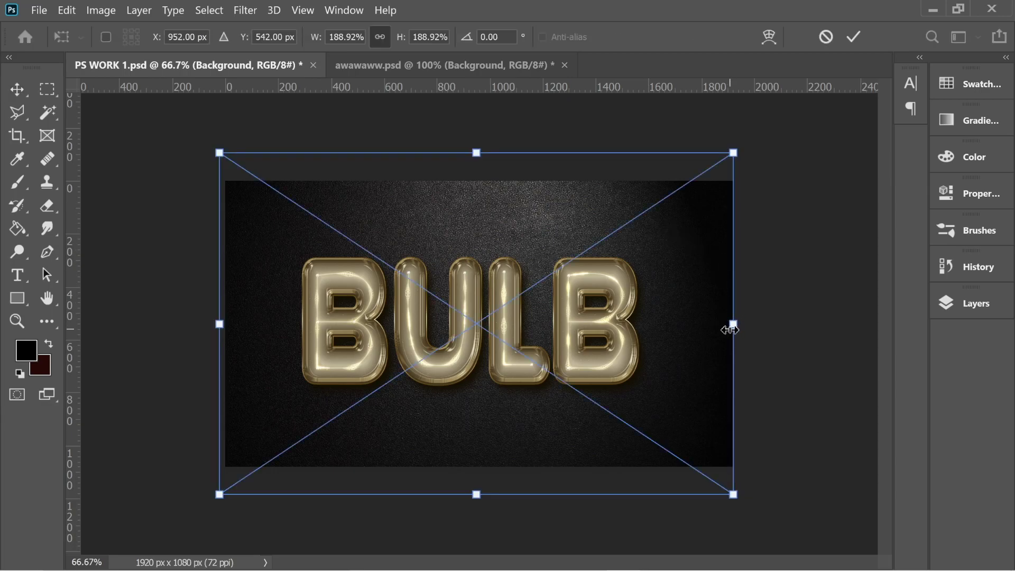
{"action": "left_click_drag", "start_coordinate": [743, 327], "coordinate": [803, 323]}
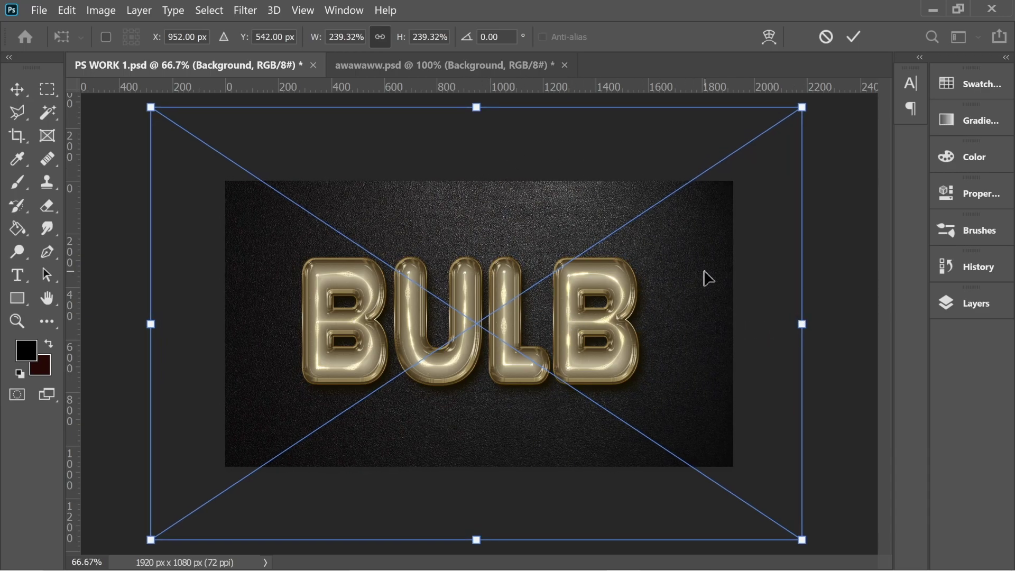
{"action": "key", "text": "Return"}
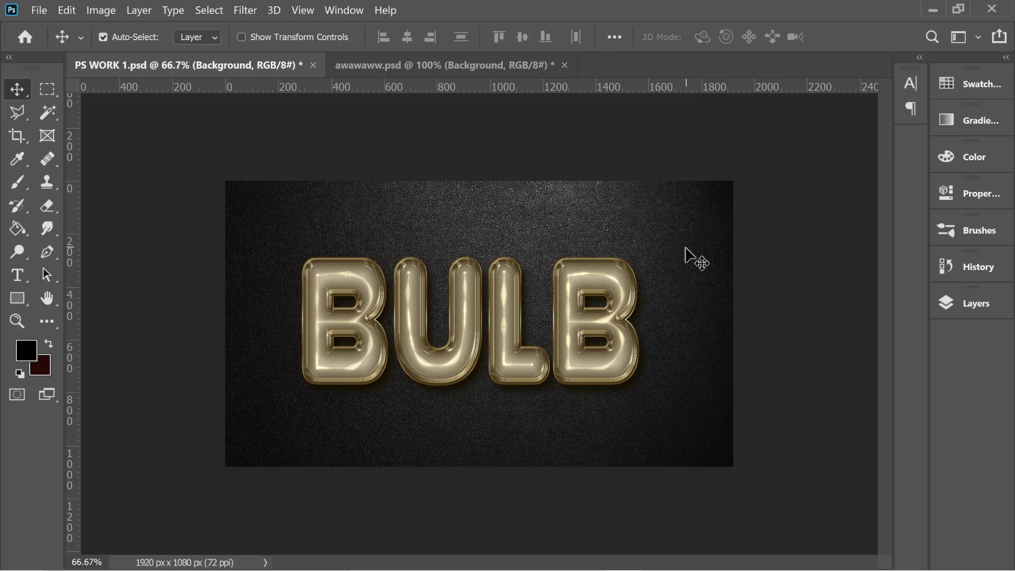
{"action": "left_click_drag", "start_coordinate": [686, 255], "coordinate": [716, 258]}
- Add an Exposure adjustment directly above the Background layer, try an exposure of 1.5 and settle on 1
{"action": "left_click", "coordinate": [979, 312]}
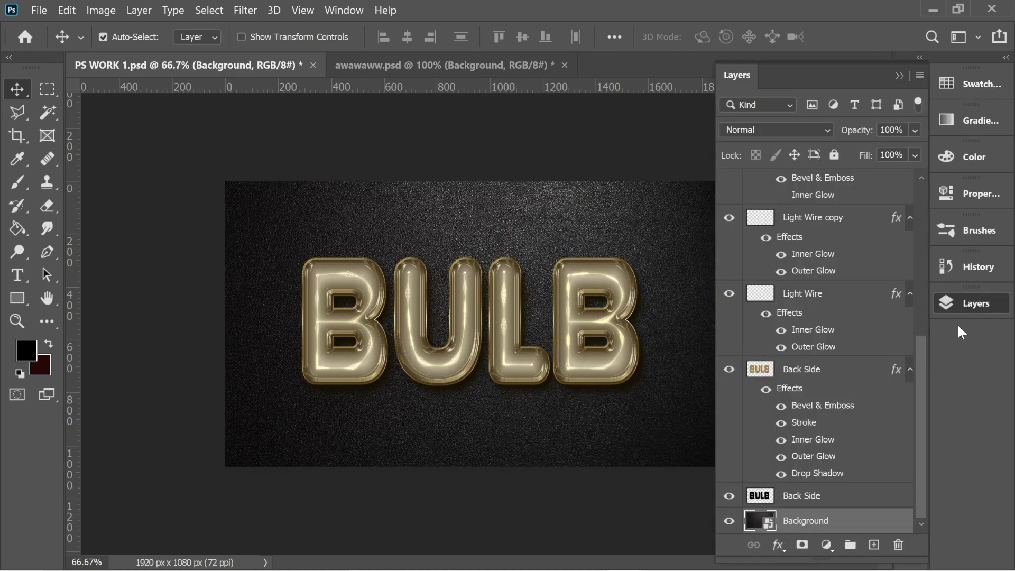
{"action": "left_click", "coordinate": [827, 544]}
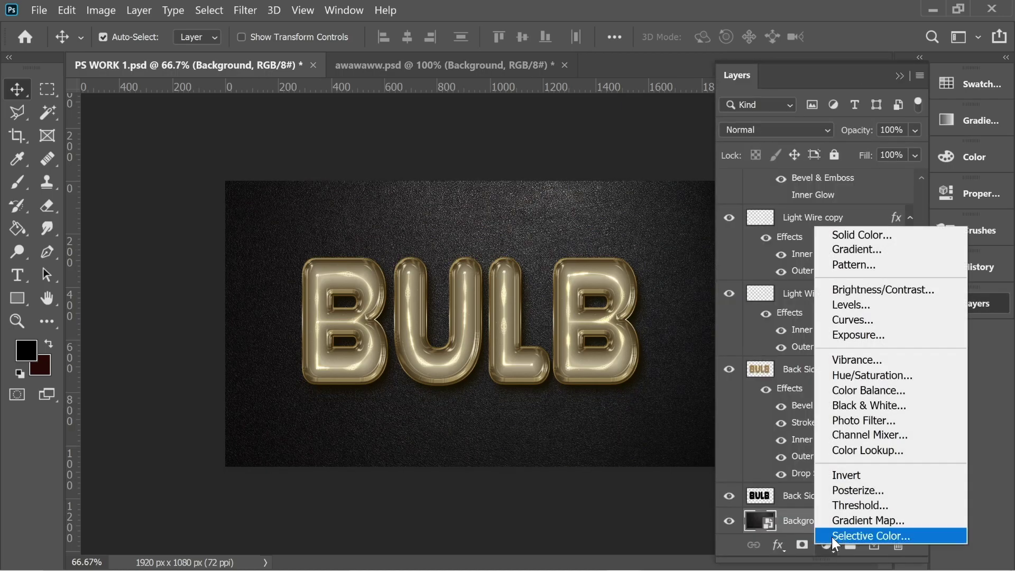
{"action": "left_click", "coordinate": [866, 335]}
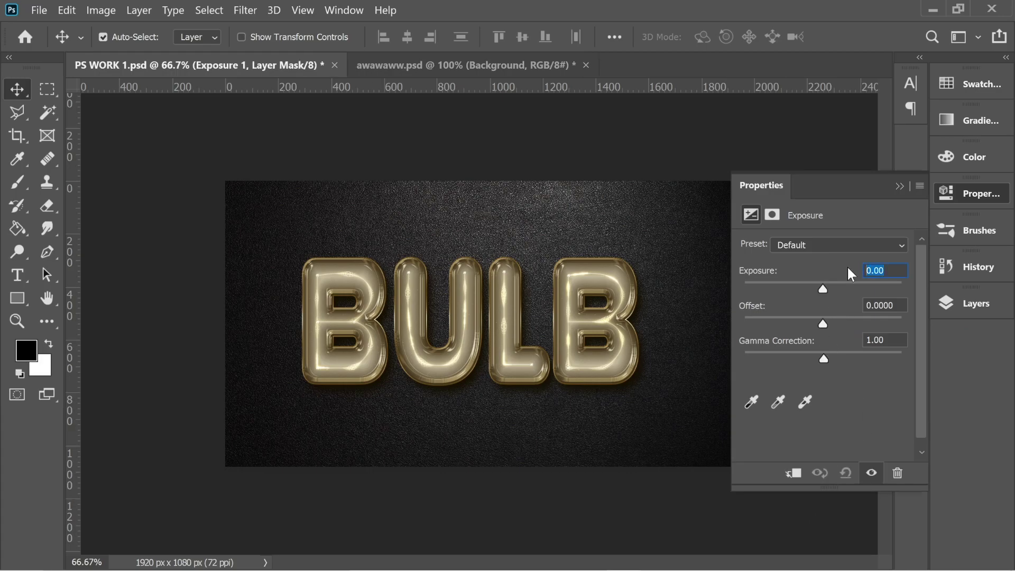
{"action": "type", "text": "1.5"}
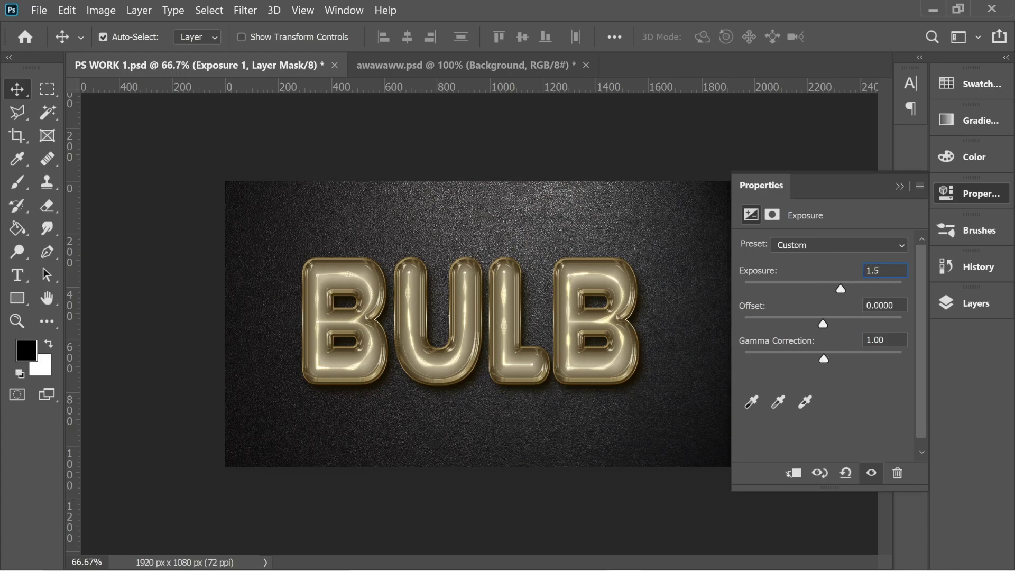
{"action": "key", "text": "Return"}
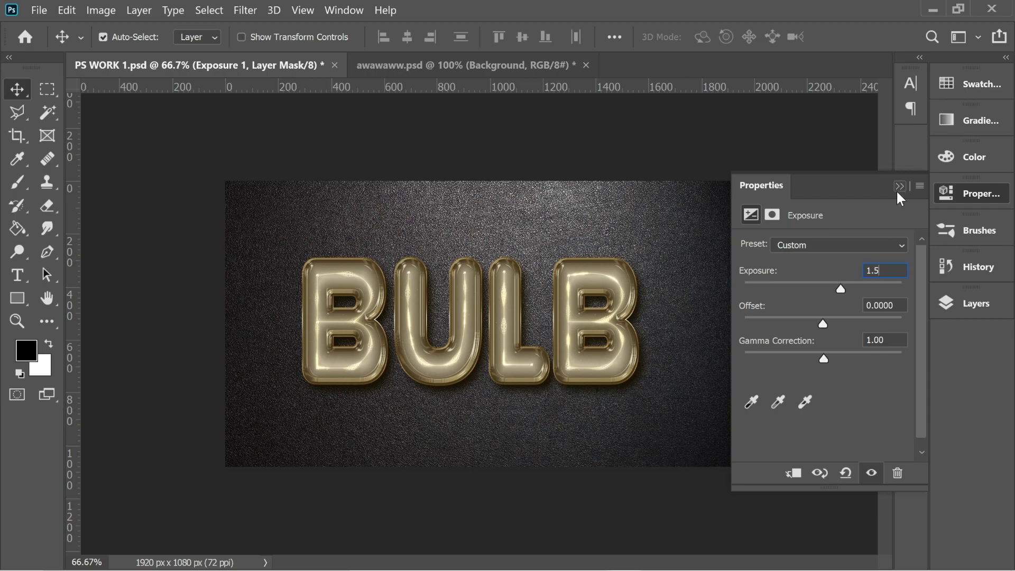
{"action": "key", "text": "Return"}
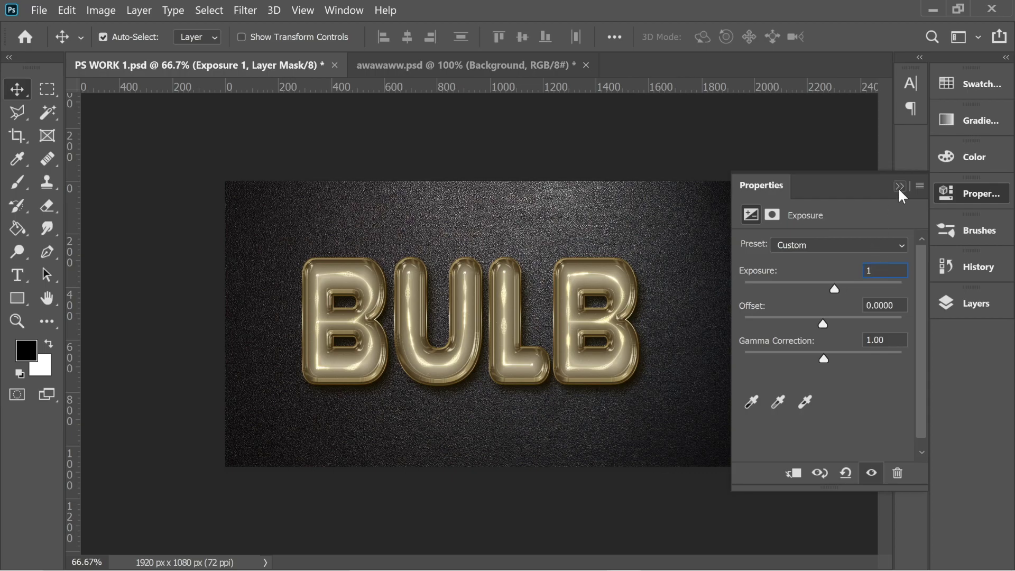
{"action": "left_click", "coordinate": [899, 186]}
- Nudge the leather Background layer slightly to refine its position behind the BULB text
{"action": "left_click_drag", "start_coordinate": [713, 218], "coordinate": [716, 227]}
{"action": "left_click", "coordinate": [716, 228]}
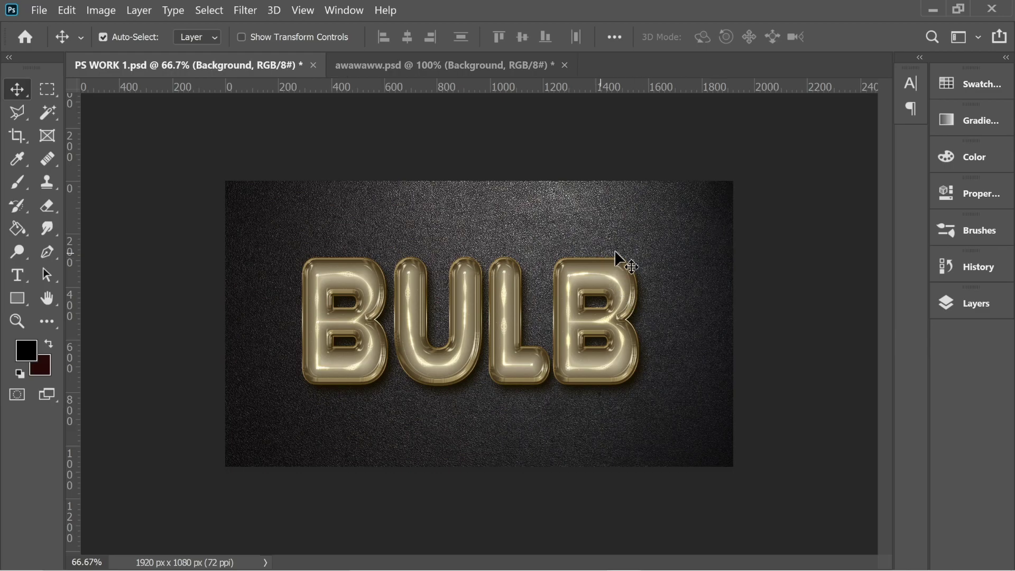
{"action": "left_click_drag", "start_coordinate": [651, 238], "coordinate": [653, 236]}
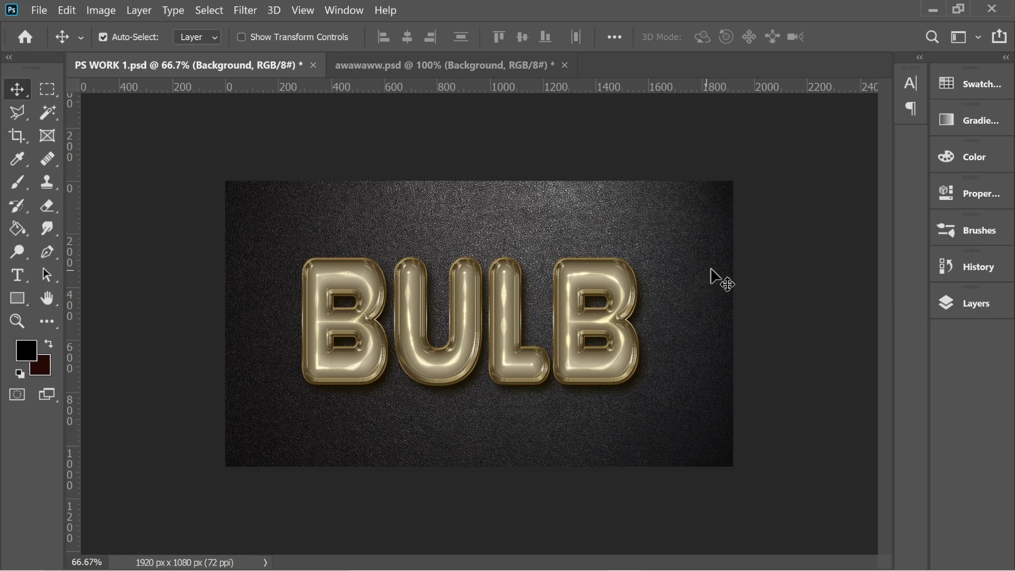